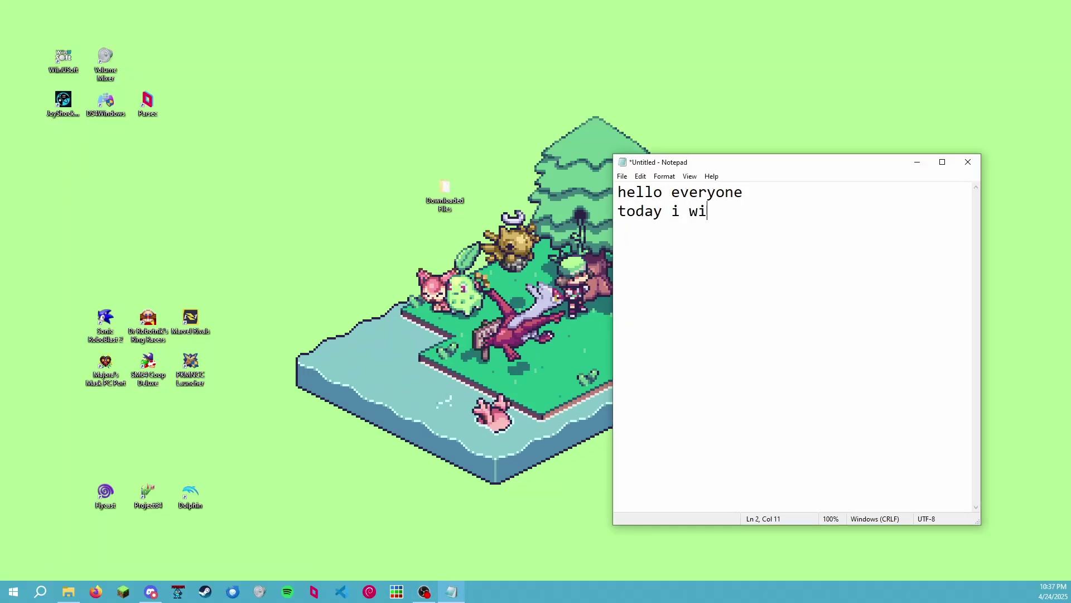
- Discard the Notepad intro note ('how you how to set up melonds and') without saving
{"action": "type", "text": "how to "}
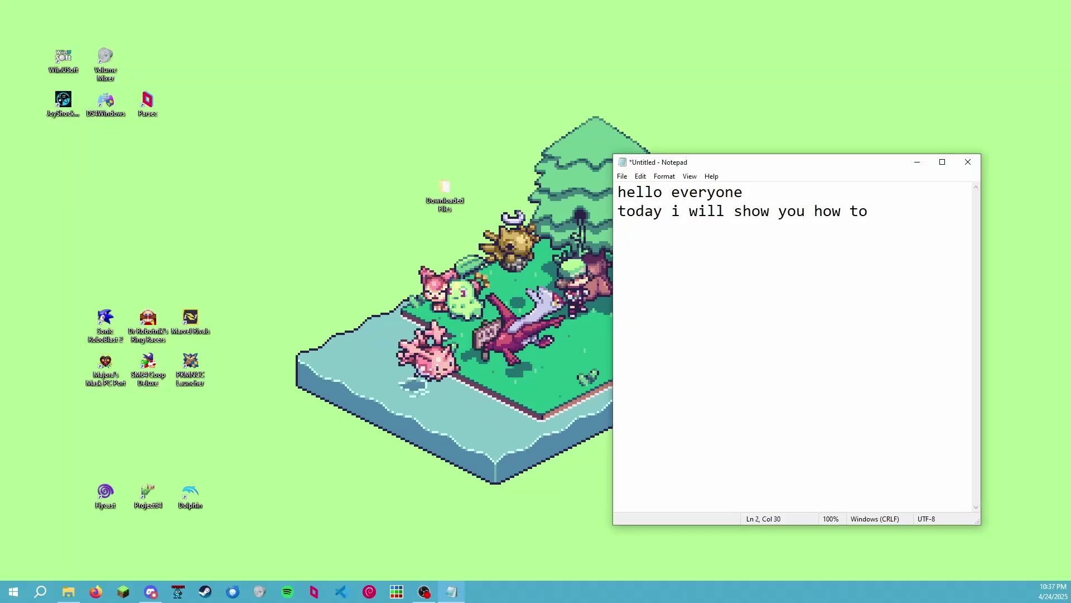
{"action": "type", "text": "set up melonds and"}
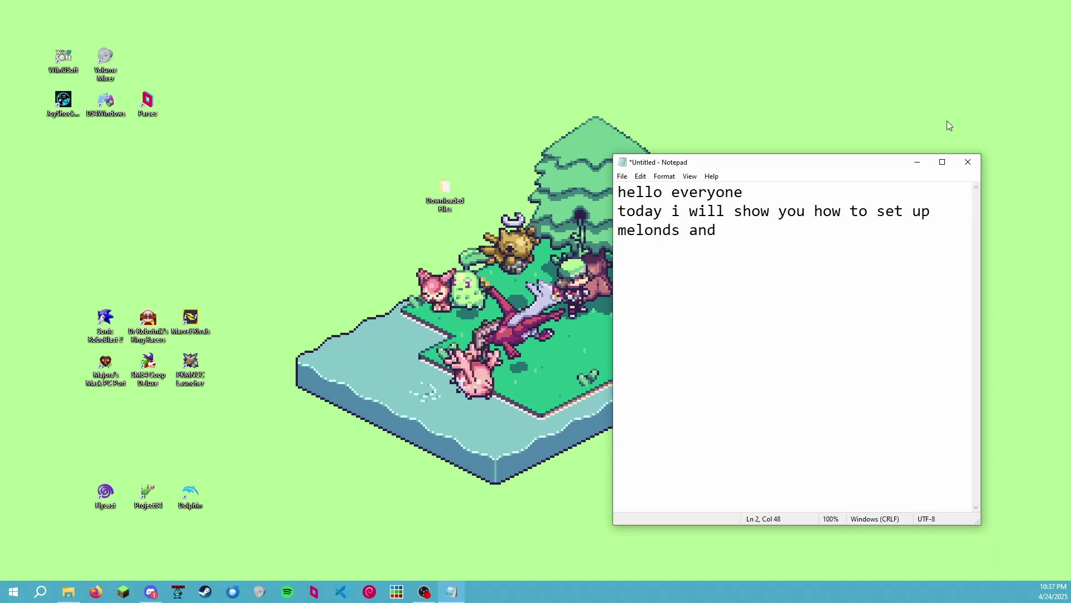
{"action": "left_click", "coordinate": [962, 166]}
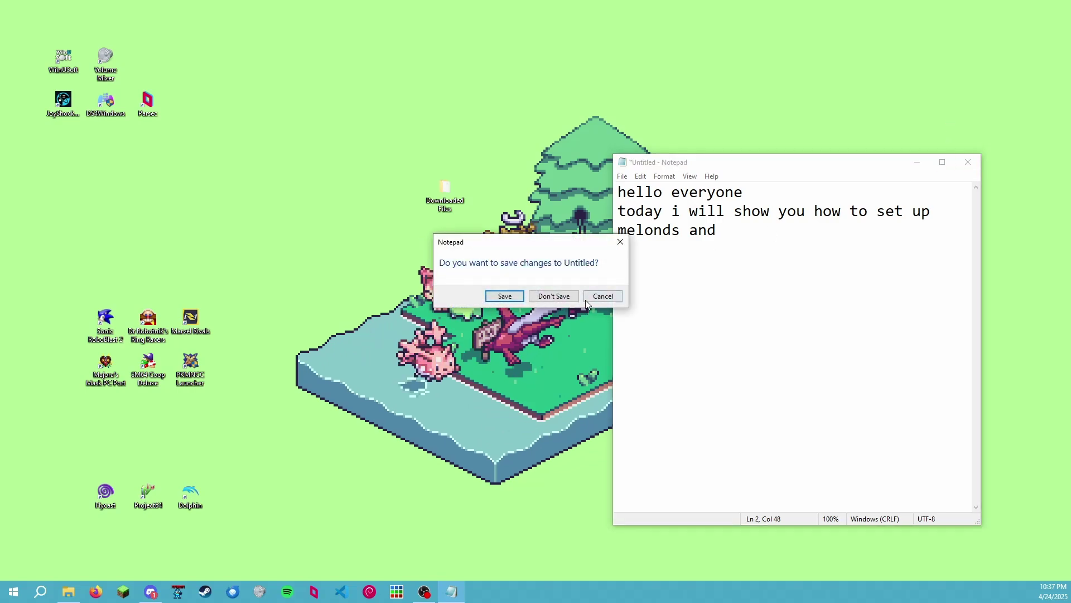
{"action": "left_click", "coordinate": [552, 294]}
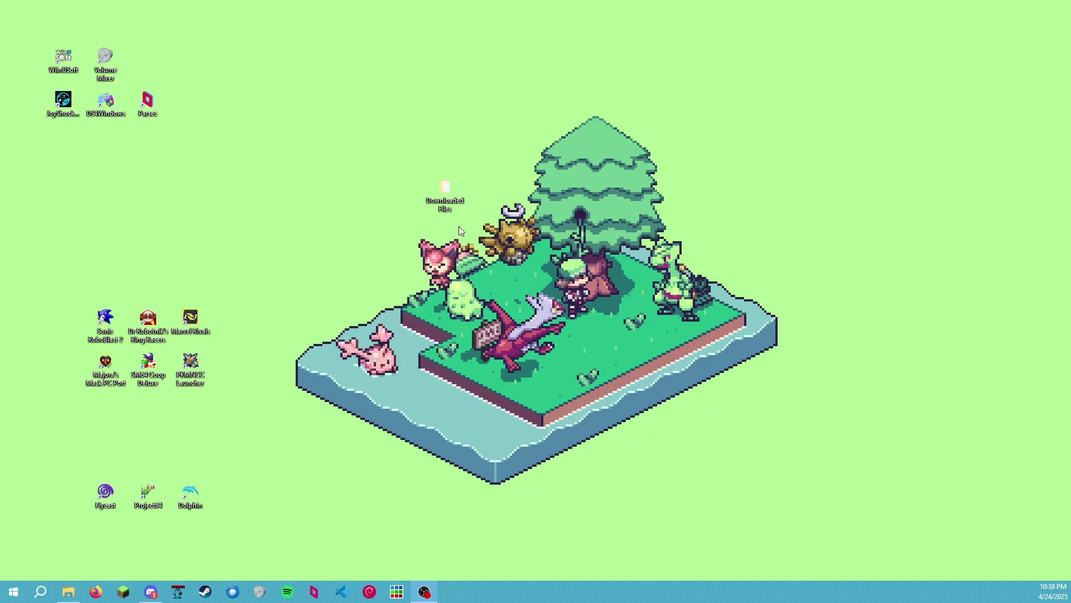
{"action": "double_click", "coordinate": [450, 211]}
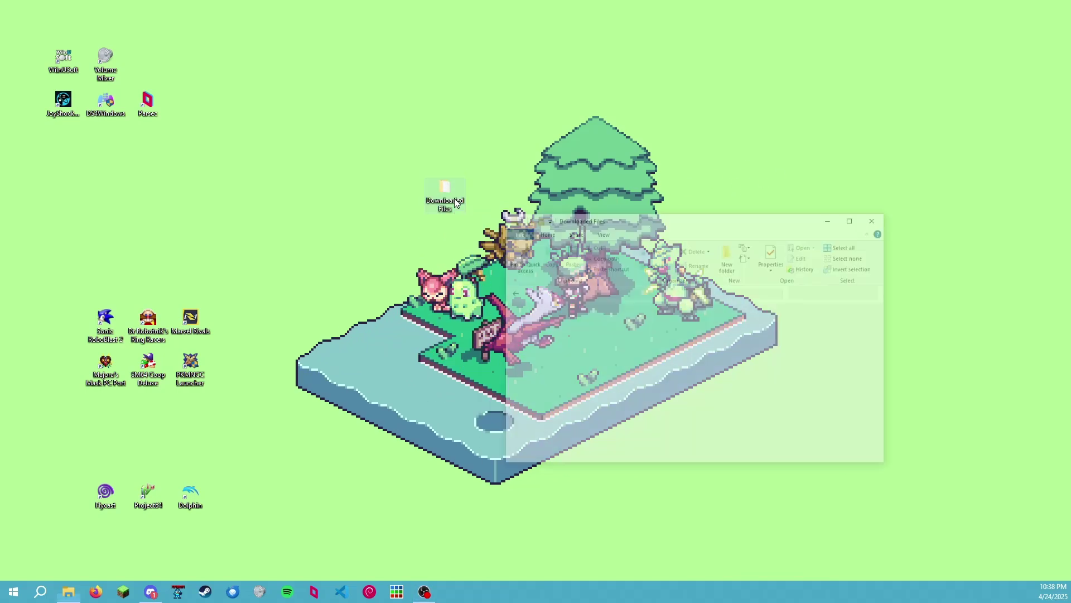
{"action": "left_click_drag", "start_coordinate": [737, 179], "coordinate": [361, 47]}
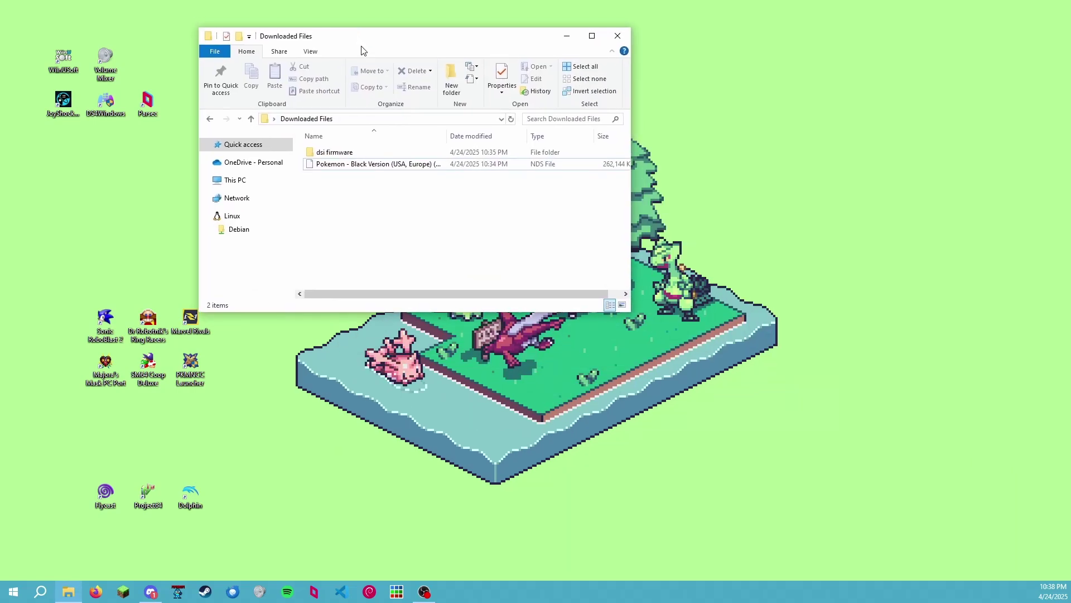
{"action": "left_click", "coordinate": [371, 164]}
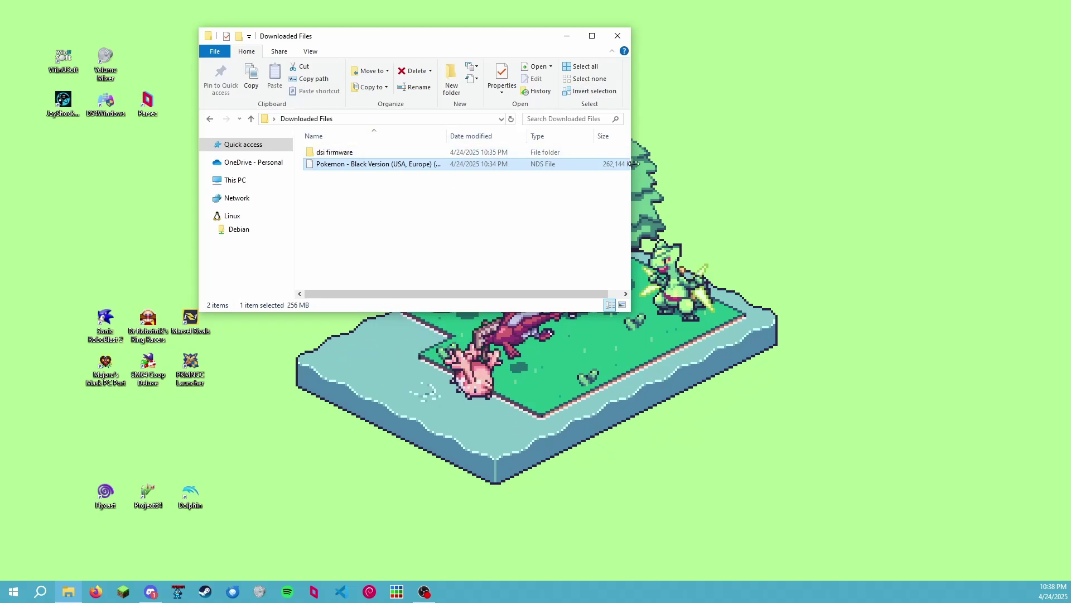
{"action": "left_click_drag", "start_coordinate": [631, 166], "coordinate": [747, 166]}
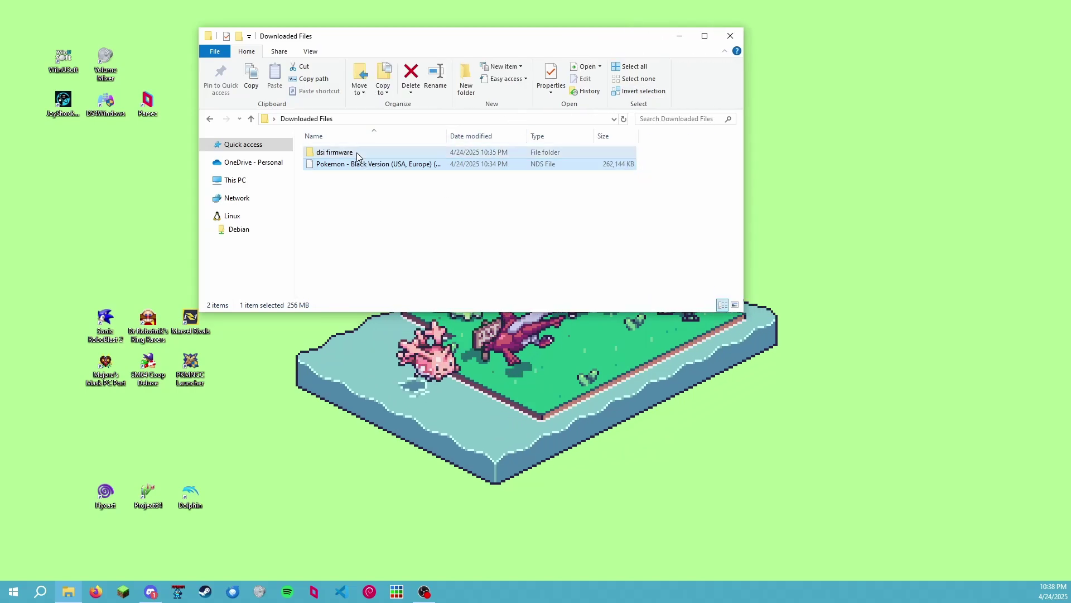
{"action": "double_click", "coordinate": [357, 152]}
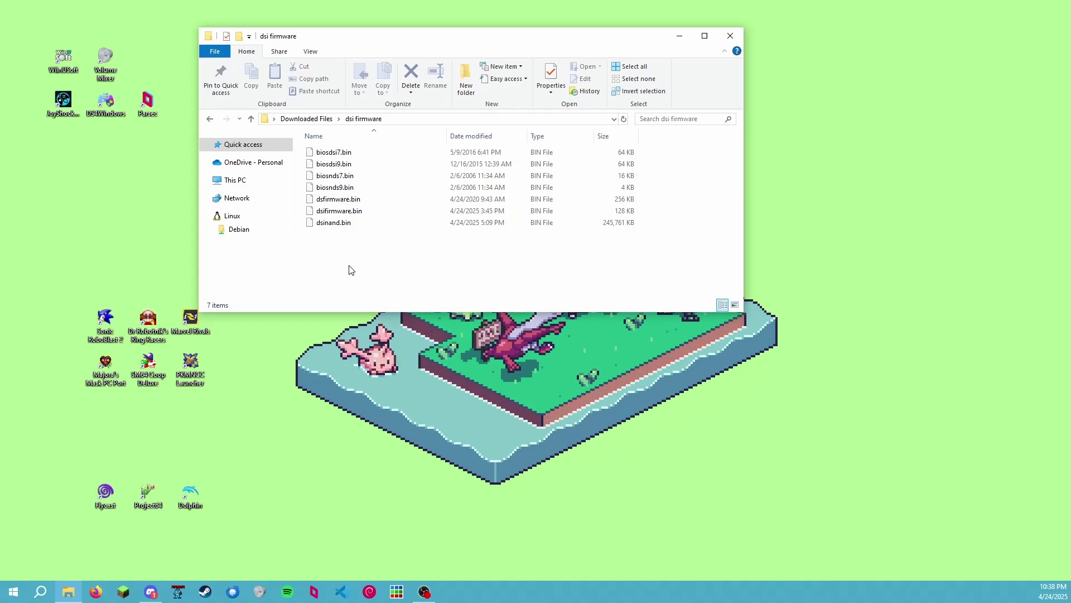
{"action": "key", "text": "alt+Left"}
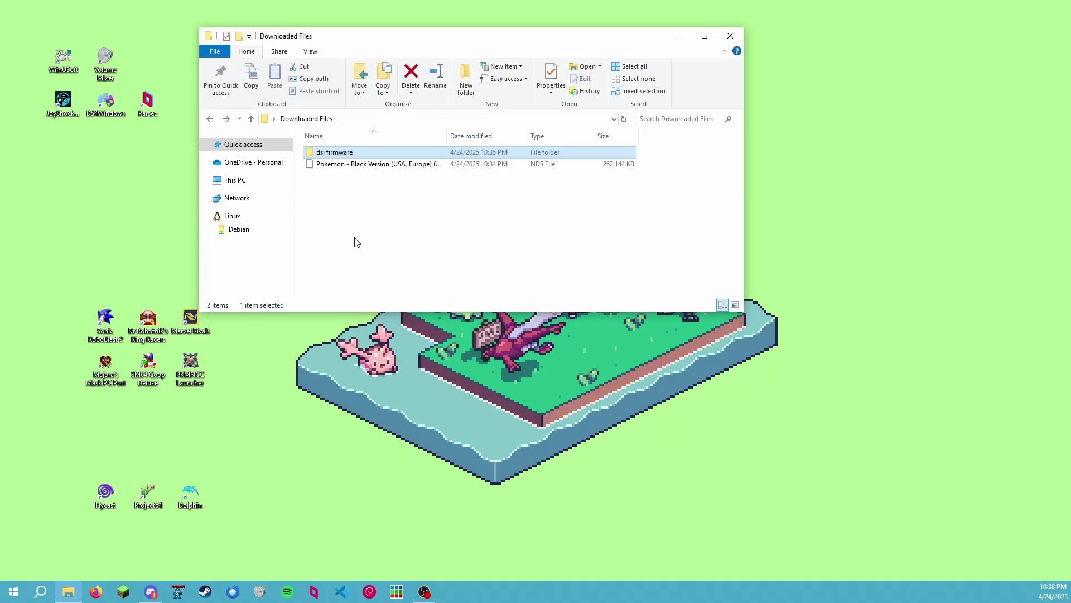
{"action": "double_click", "coordinate": [337, 156]}
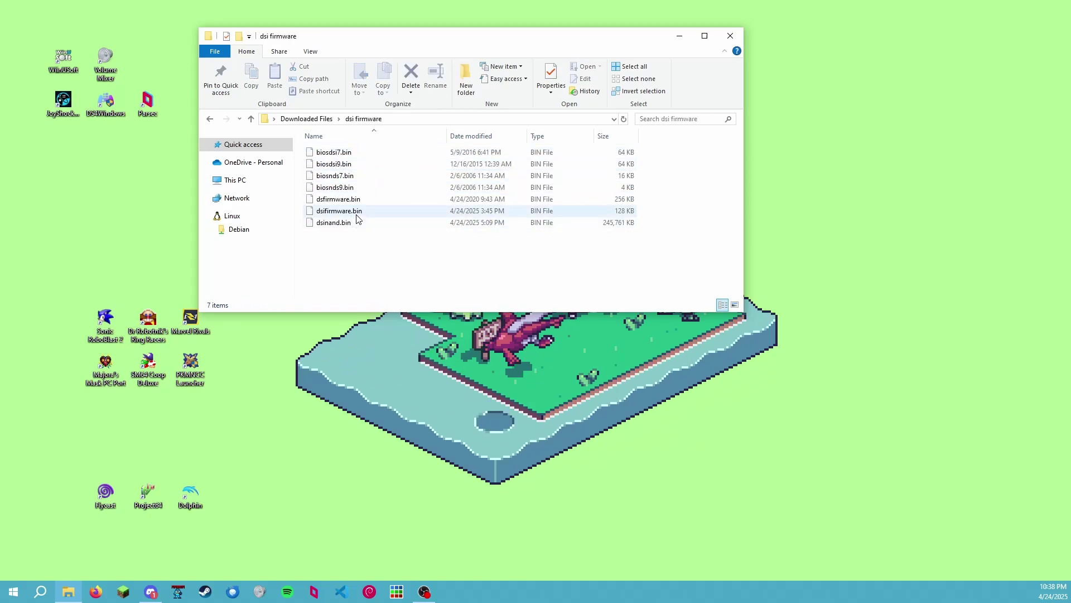
{"action": "key", "text": "alt+Left"}
{"action": "left_click", "coordinate": [351, 165]}
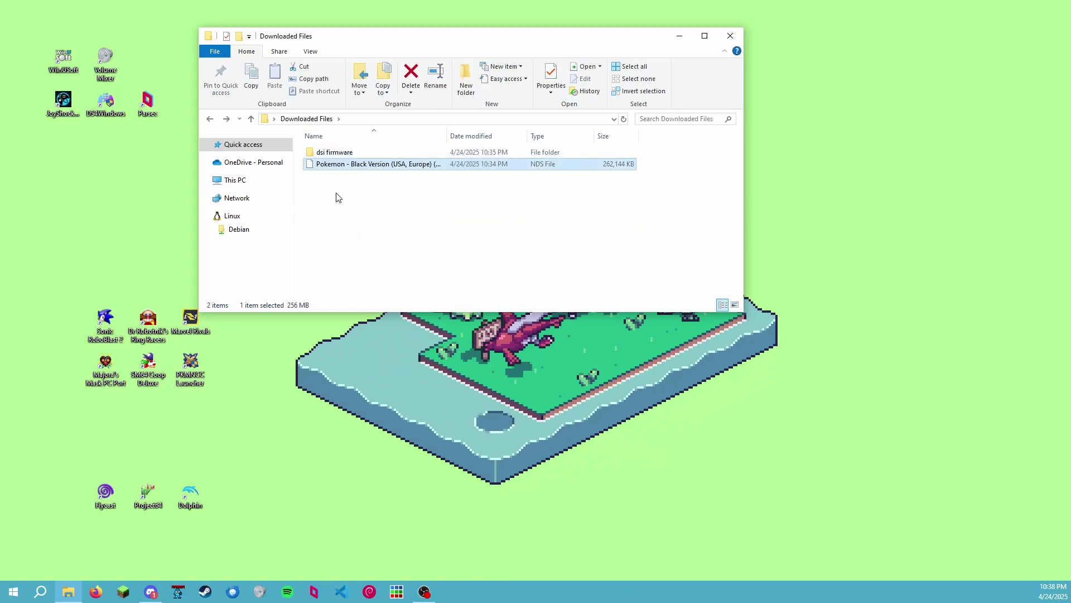
{"action": "left_click", "coordinate": [742, 44]}
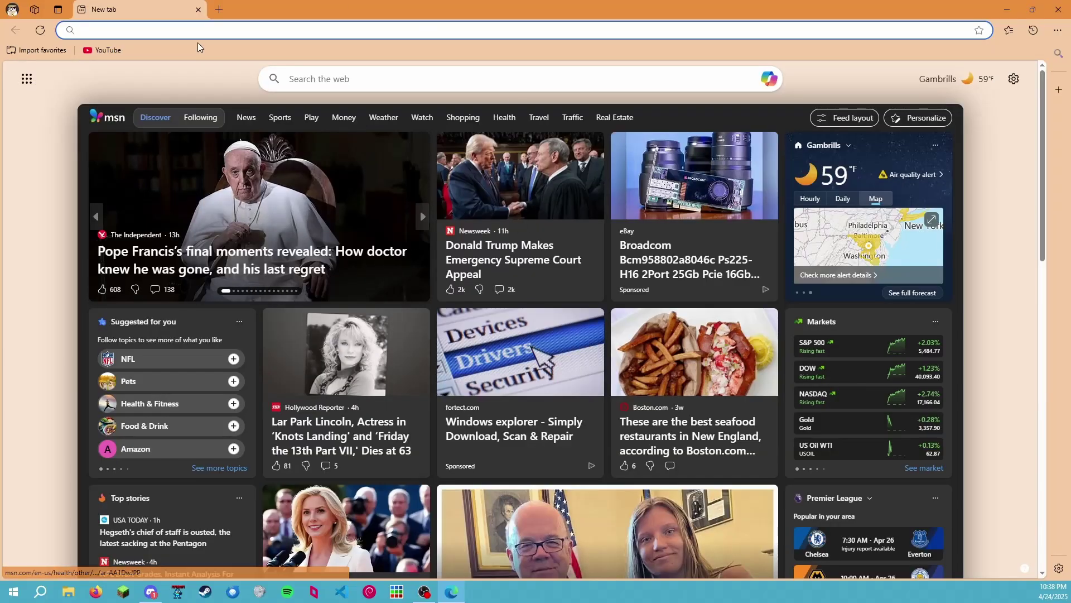
- Search the web for 'melonds' in Edge and look over the results
{"action": "left_click", "coordinate": [204, 31]}
{"action": "type", "text": "melonds"}
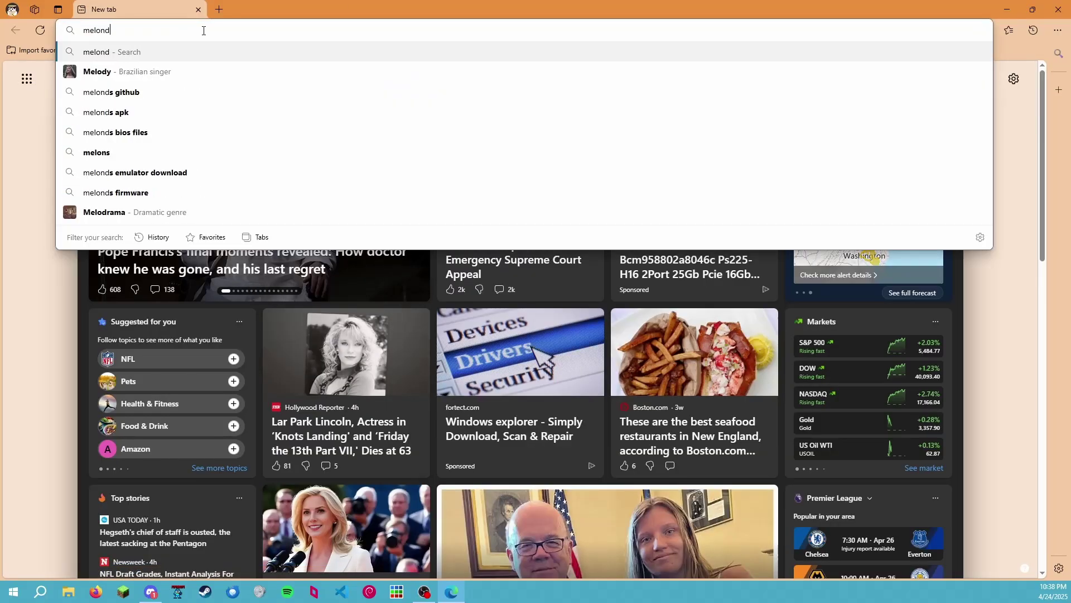
{"action": "key", "text": "Return"}
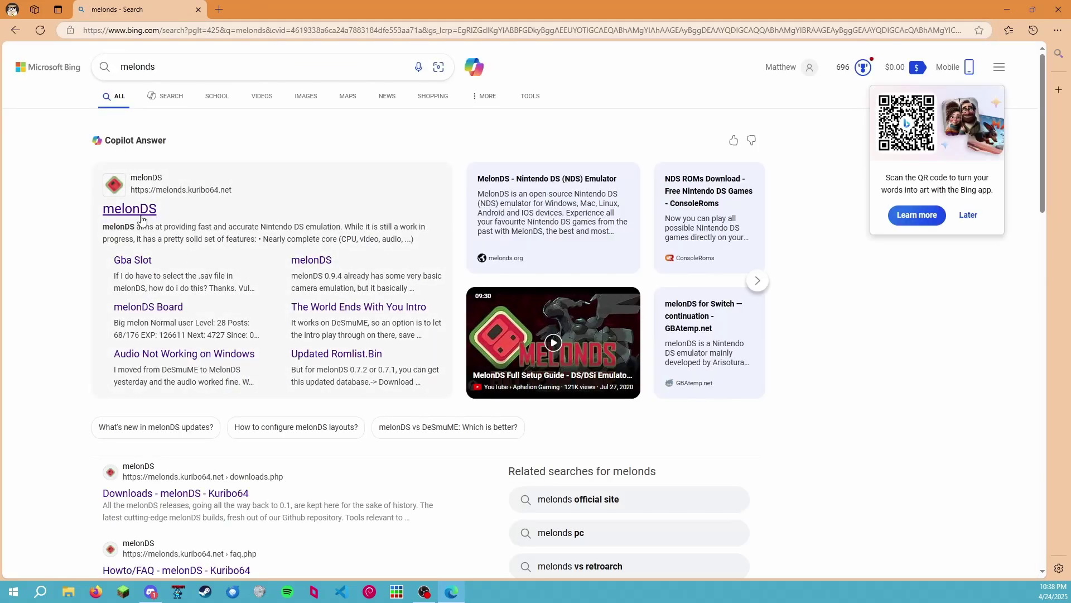
{"action": "scroll", "coordinate": [142, 223], "scroll_direction": "down", "scroll_amount": 3}
{"action": "scroll", "coordinate": [156, 212], "scroll_direction": "up", "scroll_amount": 3}
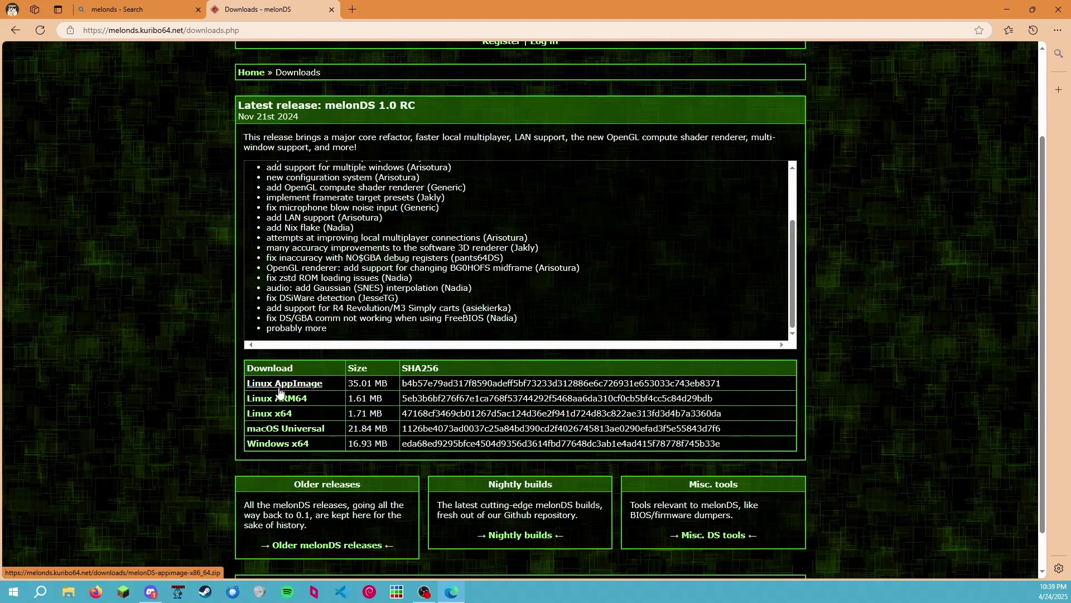
- Download melonDS-windows-x86_64.zip, close the melonds search tab and minimize Edge
{"action": "left_click", "coordinate": [280, 449]}
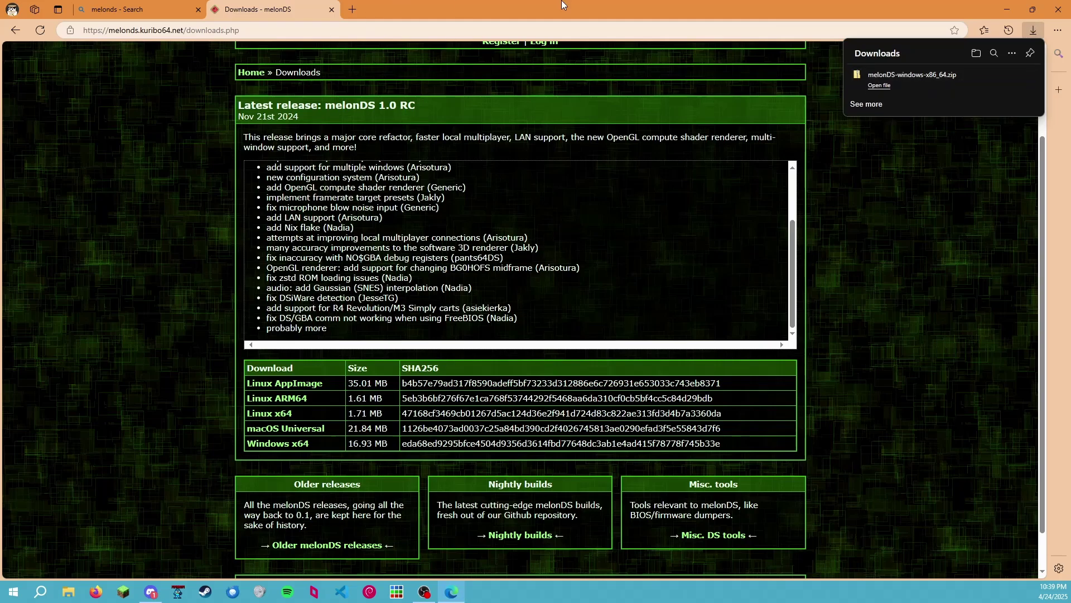
{"action": "left_click", "coordinate": [137, 9]}
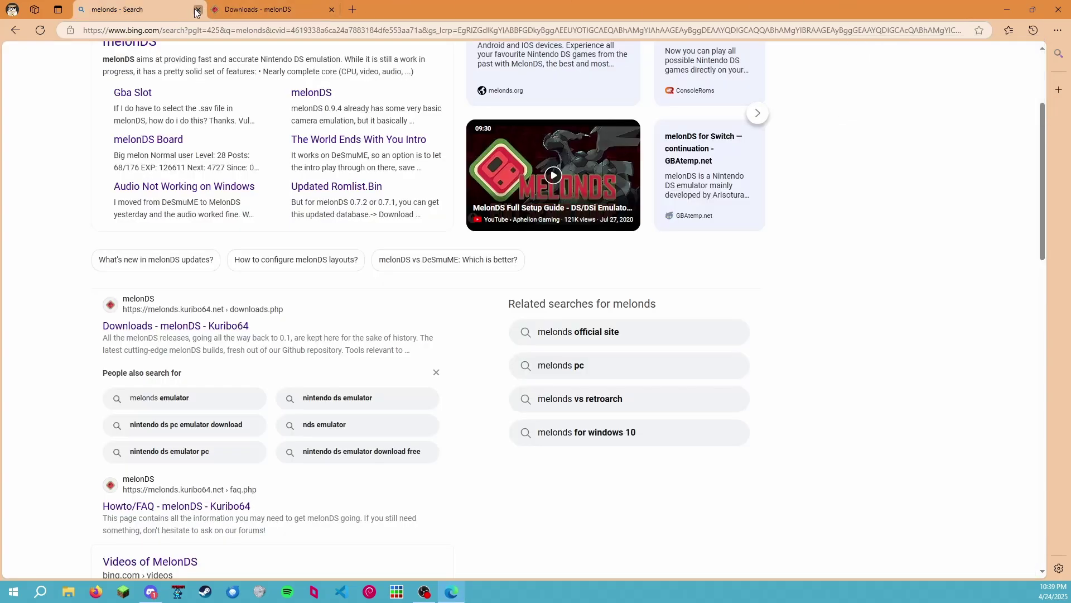
{"action": "left_click", "coordinate": [198, 9]}
{"action": "left_click", "coordinate": [1005, 10]}
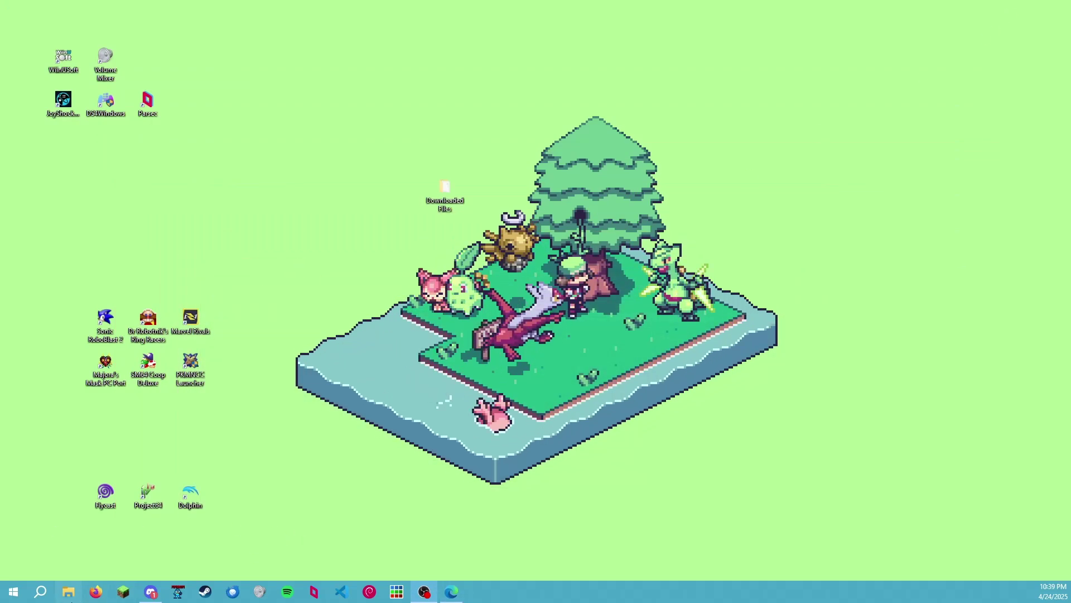
- Move the downloaded melonDS zip from Downloads into the Downloaded Files folder on the Desktop
{"action": "left_click", "coordinate": [68, 591]}
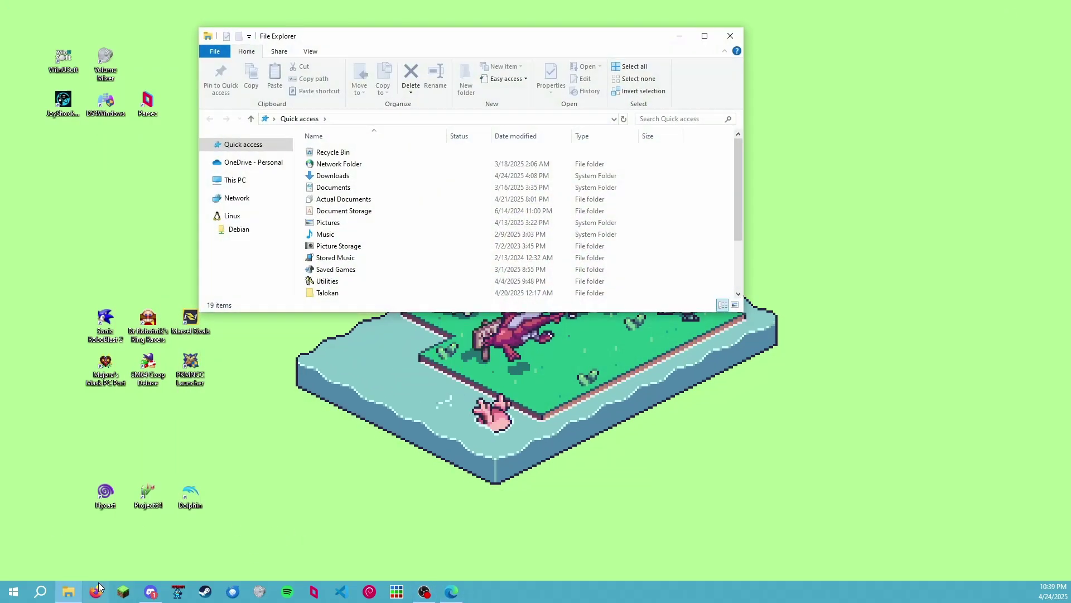
{"action": "left_click", "coordinate": [337, 178]}
{"action": "double_click", "coordinate": [337, 185]}
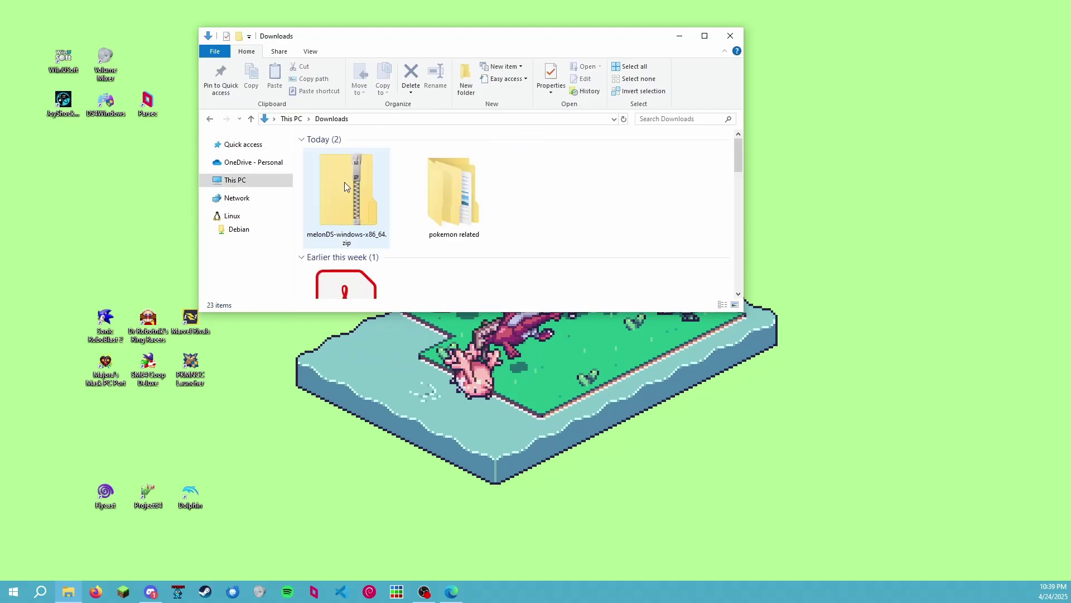
{"action": "left_click_drag", "start_coordinate": [346, 183], "coordinate": [827, 237]}
{"action": "left_click", "coordinate": [730, 36]}
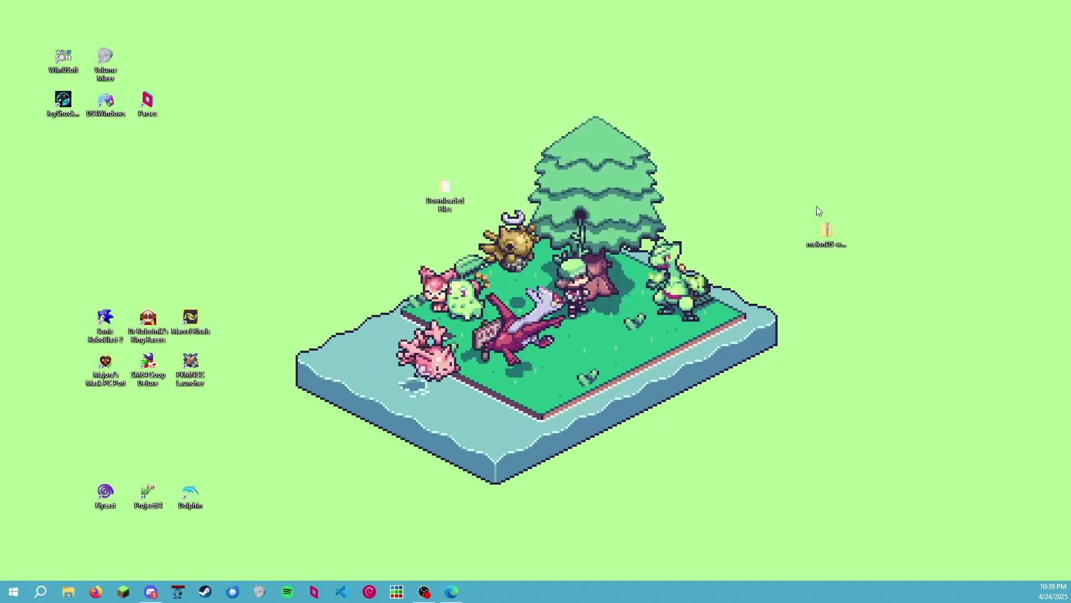
{"action": "double_click", "coordinate": [454, 195]}
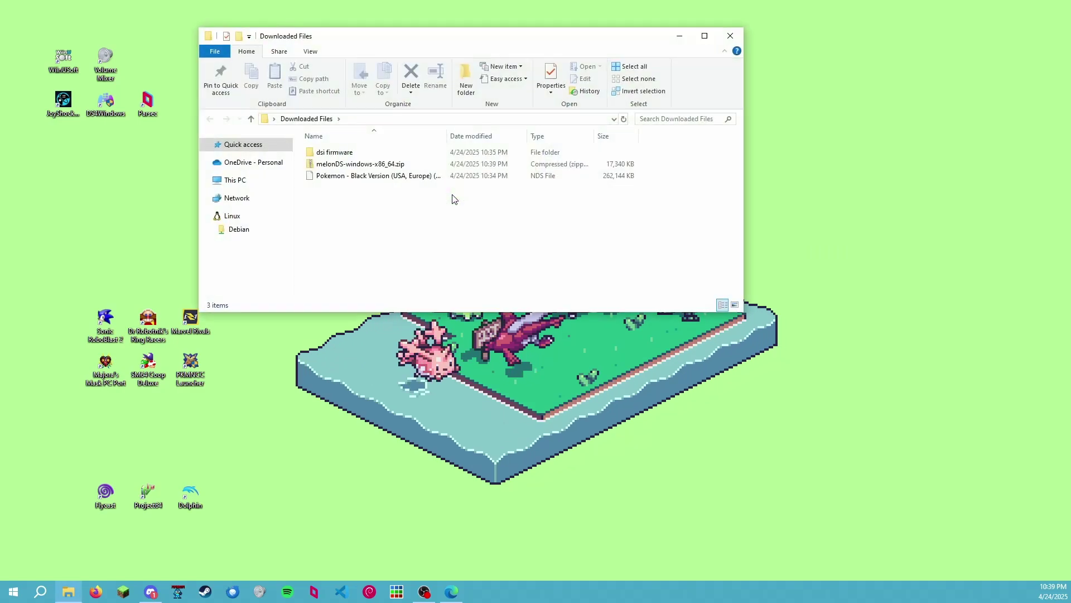
- Extract the melonDS zip into Downloaded Files, delete the zip, and launch melonDS.exe
{"action": "left_click", "coordinate": [357, 166]}
{"action": "right_click", "coordinate": [357, 167]}
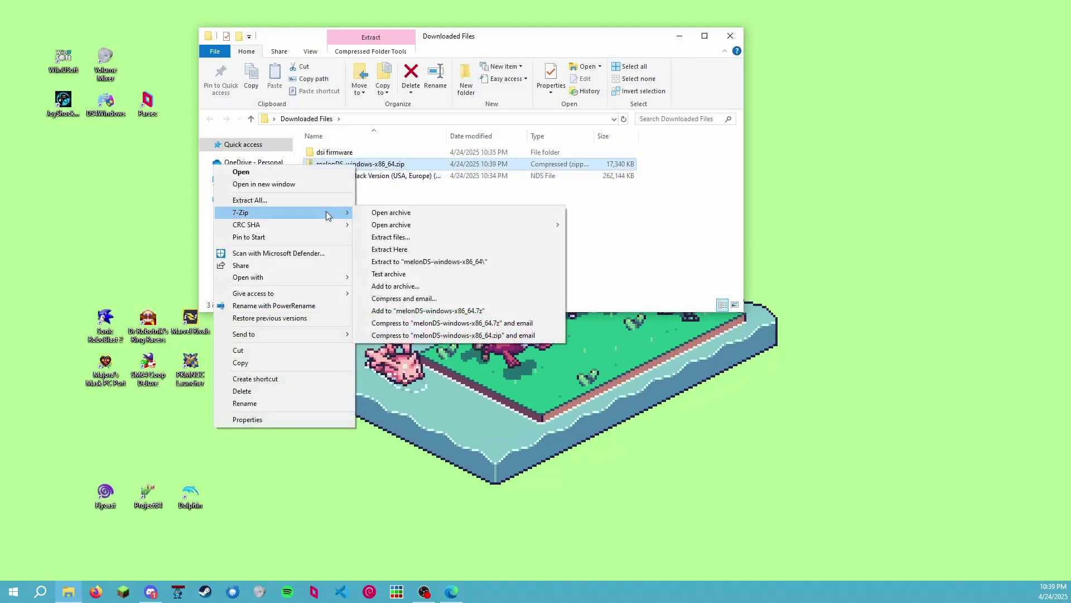
{"action": "left_click", "coordinate": [392, 54]}
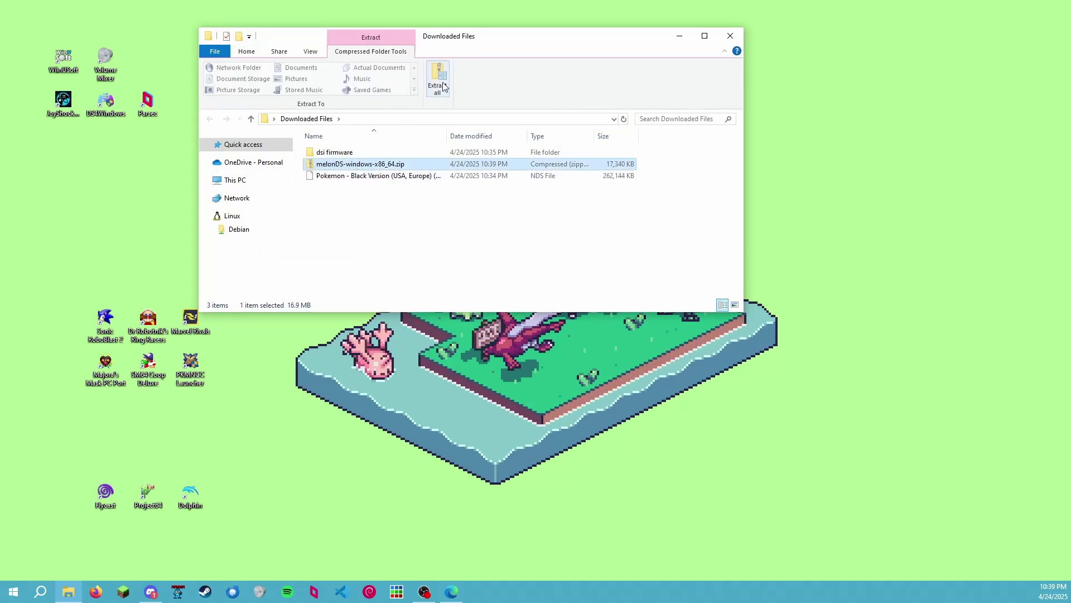
{"action": "right_click", "coordinate": [334, 167]}
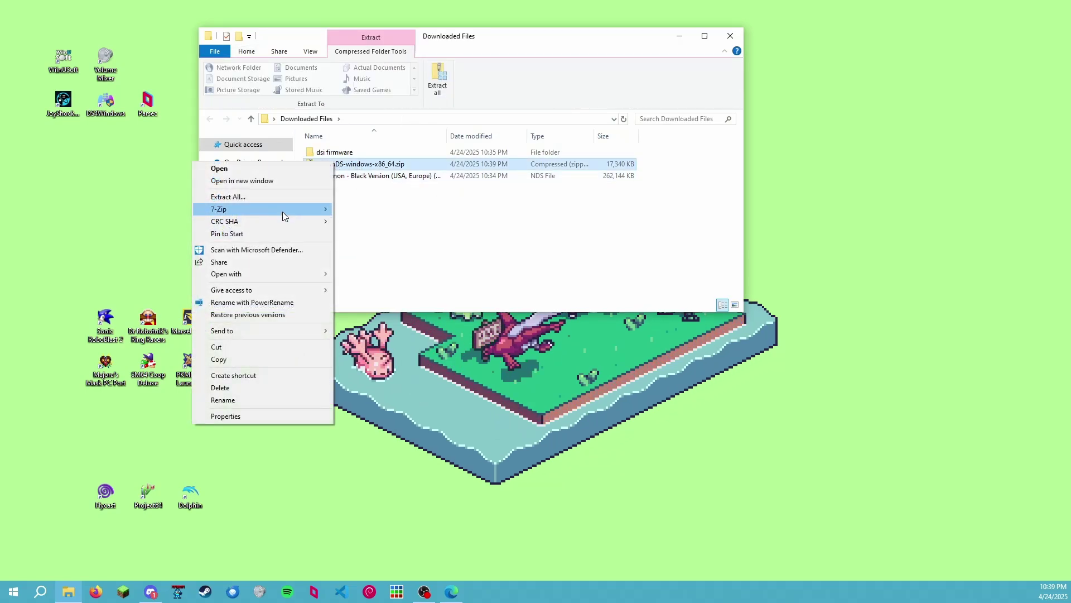
{"action": "mouse_move", "coordinate": [282, 212]}
{"action": "left_click", "coordinate": [378, 248]}
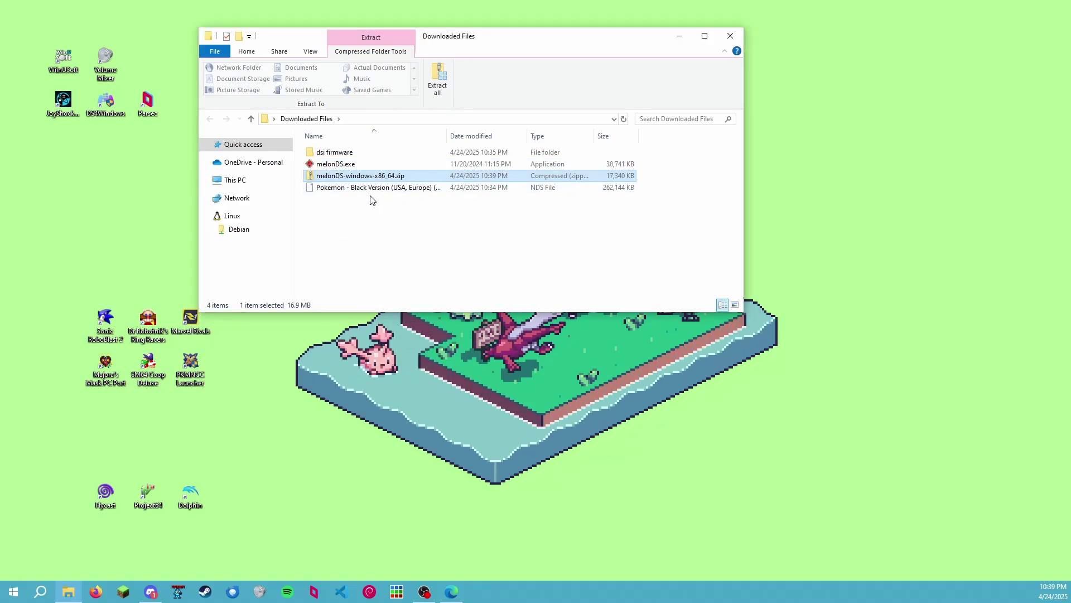
{"action": "key", "text": "Delete"}
{"action": "left_click", "coordinate": [340, 165]}
{"action": "double_click", "coordinate": [342, 165]}
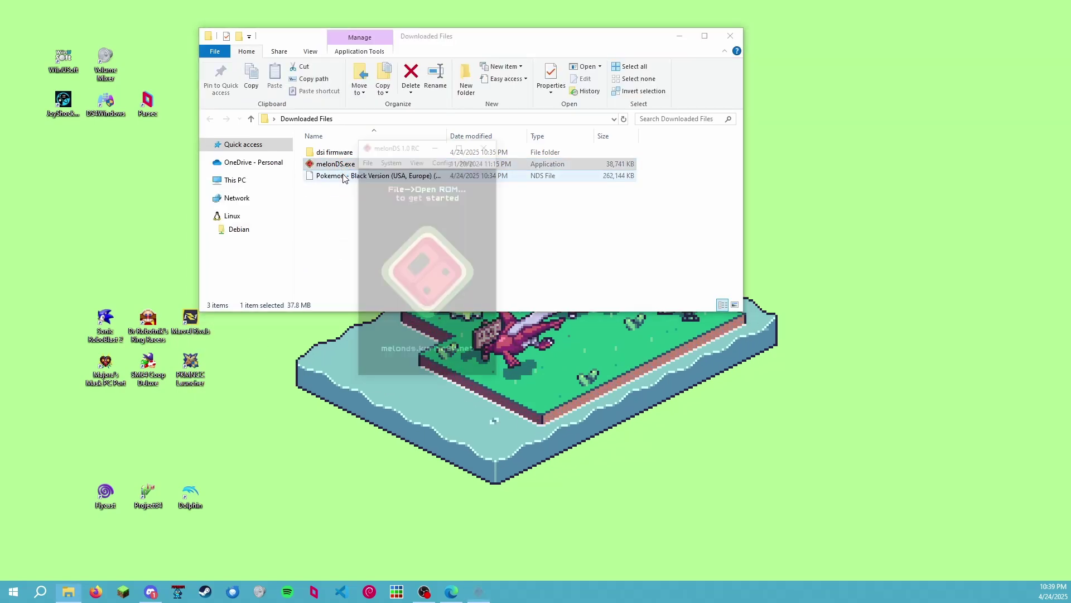
{"action": "left_click", "coordinate": [431, 143]}
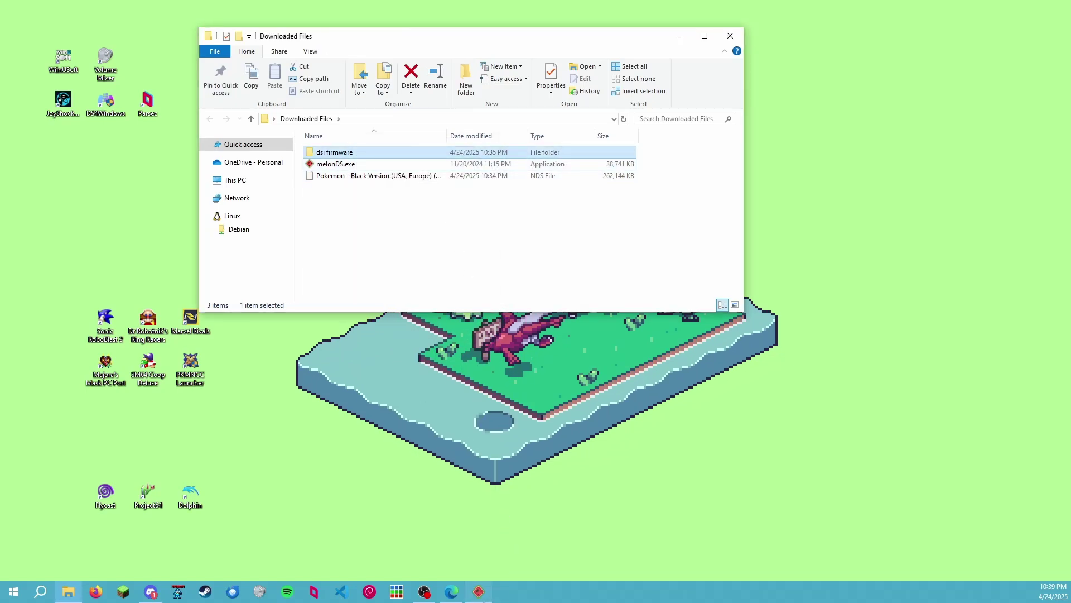
- Maximize melonDS and set the Emu settings console type to DSi (experimental)
{"action": "left_click", "coordinate": [479, 592]}
{"action": "left_click", "coordinate": [461, 147]}
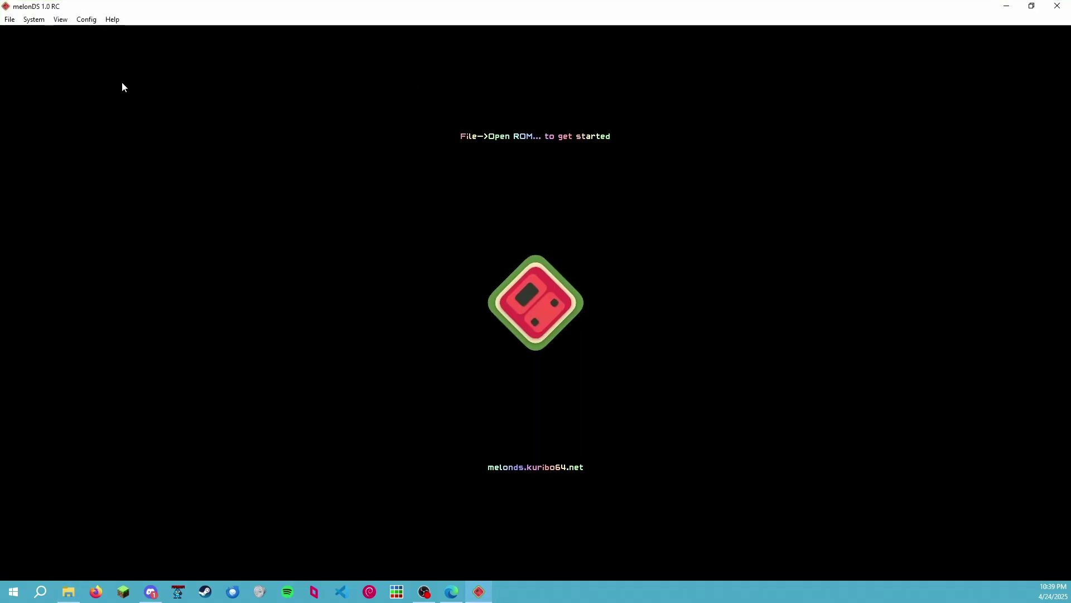
{"action": "left_click", "coordinate": [84, 19]}
{"action": "left_click", "coordinate": [80, 21]}
{"action": "left_click", "coordinate": [89, 35]}
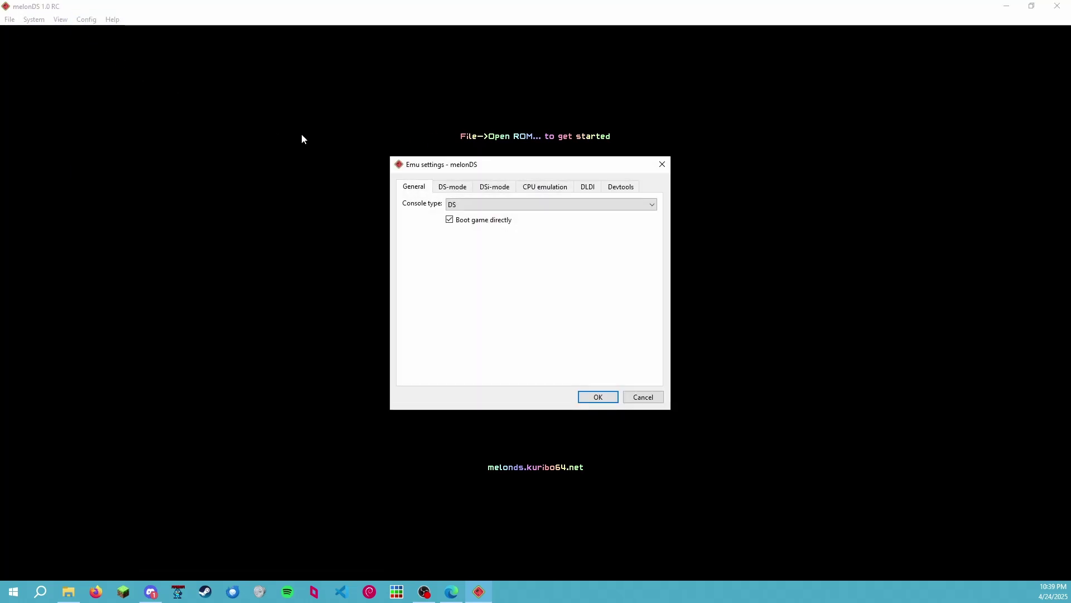
{"action": "left_click", "coordinate": [463, 206]}
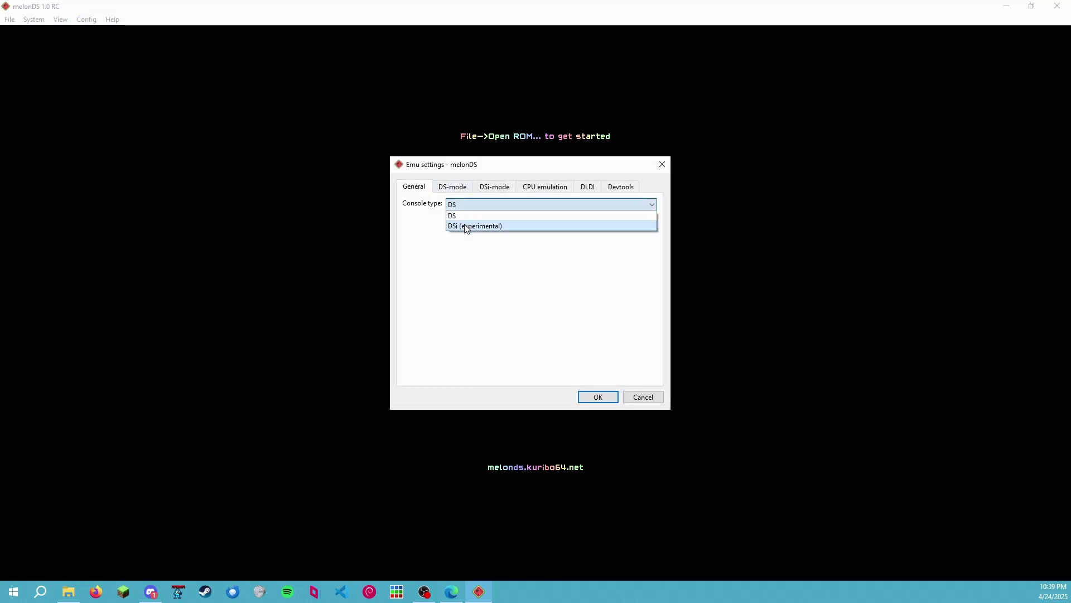
{"action": "left_click", "coordinate": [466, 226]}
- In DS-mode, enable external BIOS/firmware and set the ARM9 BIOS to biosnds9.bin
{"action": "left_click", "coordinate": [453, 190]}
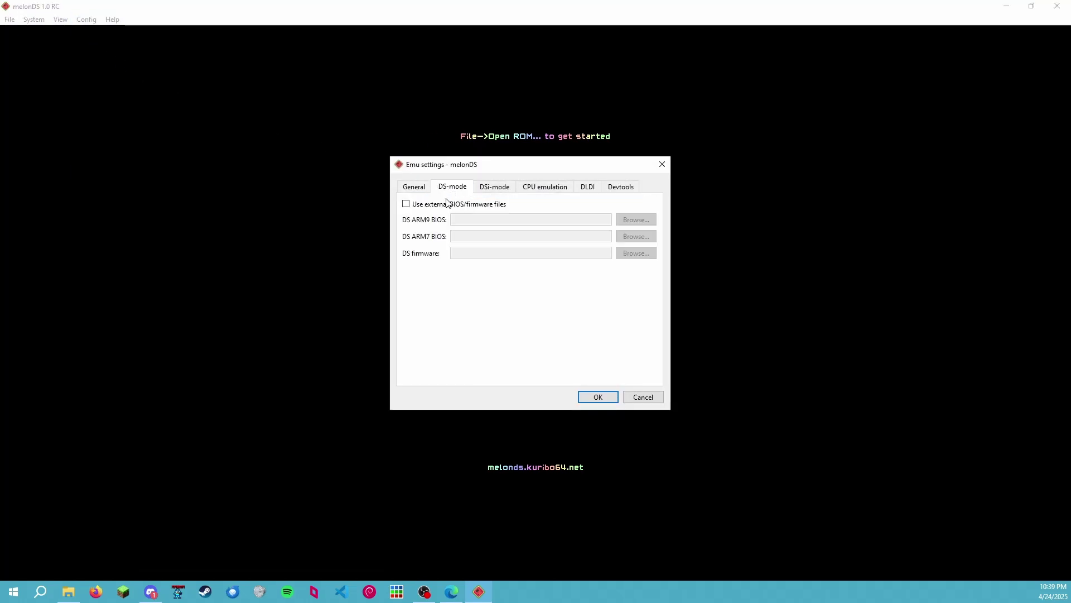
{"action": "left_click", "coordinate": [413, 206]}
{"action": "left_click", "coordinate": [634, 220]}
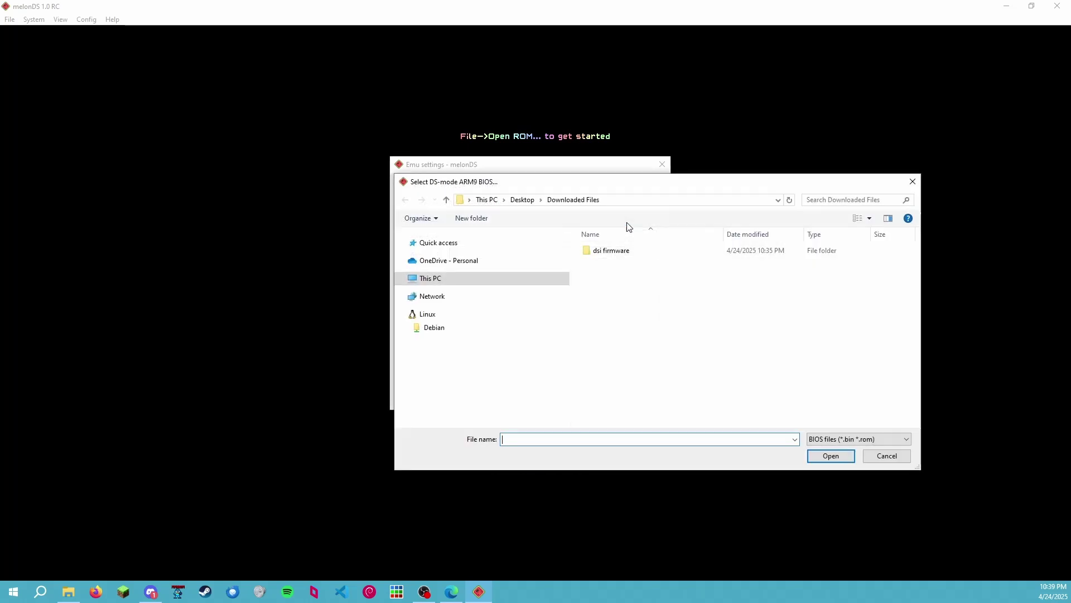
{"action": "double_click", "coordinate": [614, 250]}
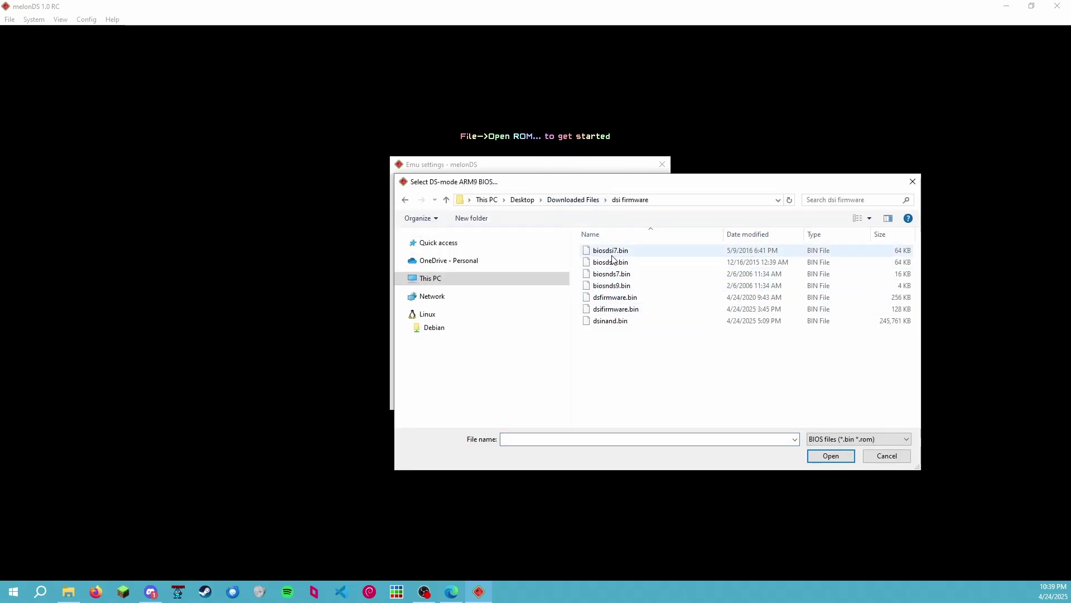
{"action": "left_click", "coordinate": [616, 275]}
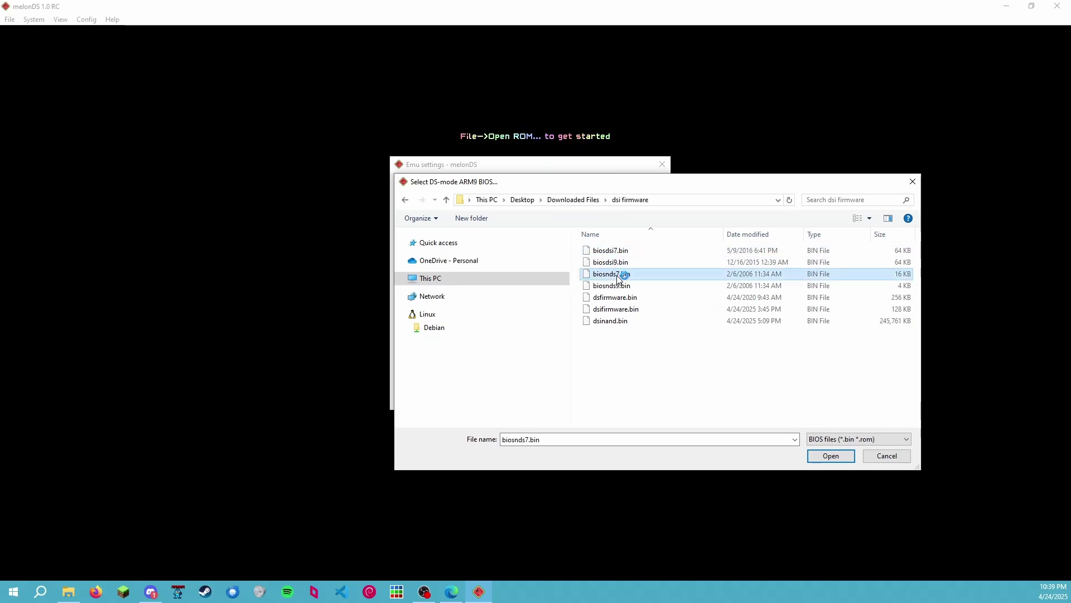
{"action": "left_click", "coordinate": [828, 455]}
{"action": "left_click", "coordinate": [636, 220]}
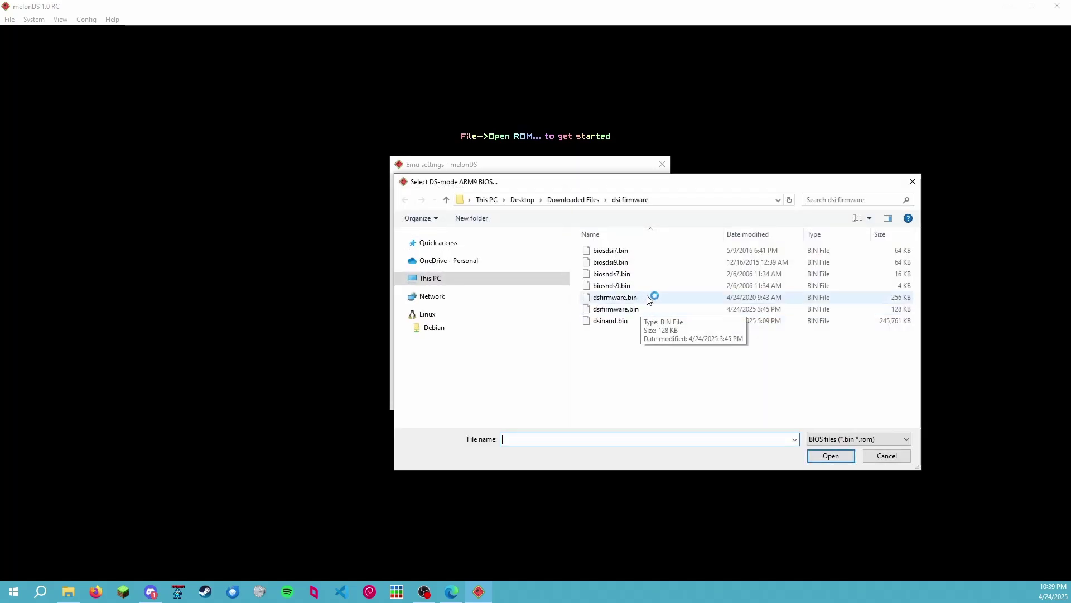
{"action": "left_click", "coordinate": [647, 285]}
{"action": "left_click", "coordinate": [832, 456]}
- Set the DS-mode ARM7 BIOS to biosnds7.bin and begin choosing the DS firmware file
{"action": "left_click", "coordinate": [640, 235]}
{"action": "left_click", "coordinate": [608, 274]}
{"action": "left_click", "coordinate": [845, 461]}
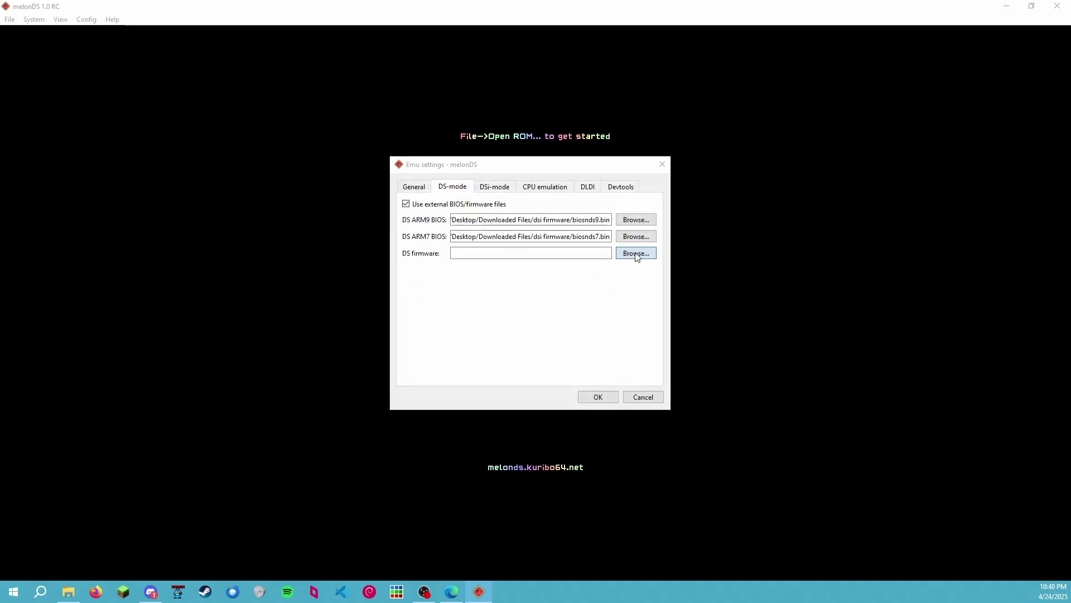
{"action": "left_click", "coordinate": [636, 251]}
{"action": "left_click", "coordinate": [626, 322]}
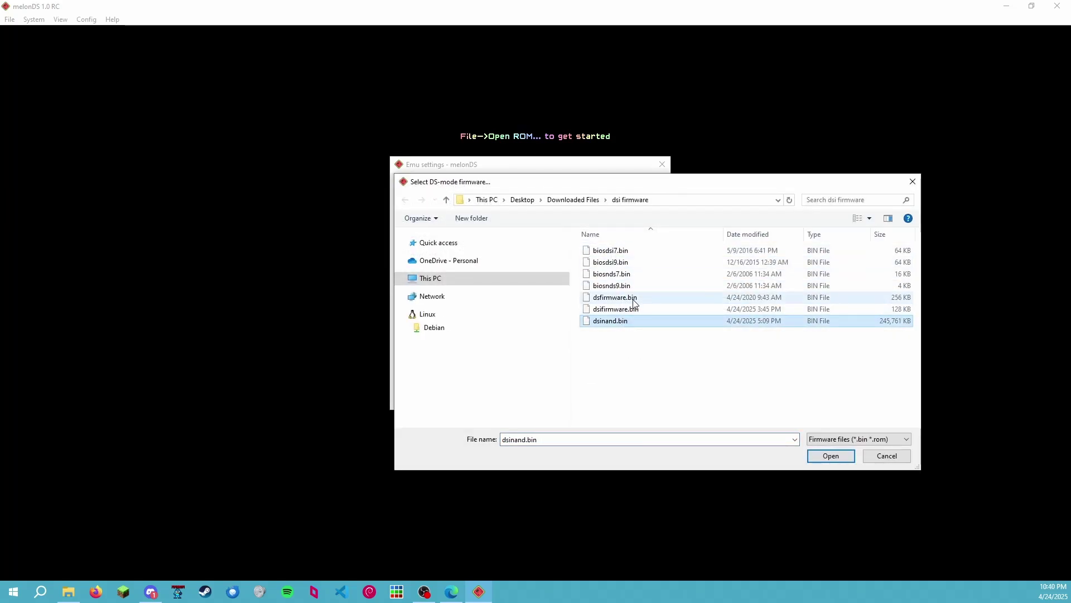
- Set DS firmware to dsfirmware.bin, then DSi ARM9 to biosdsi9.bin and ARM7 to biosdsi7.bin
{"action": "left_click", "coordinate": [615, 298]}
{"action": "left_click", "coordinate": [831, 455]}
{"action": "left_click", "coordinate": [499, 188]}
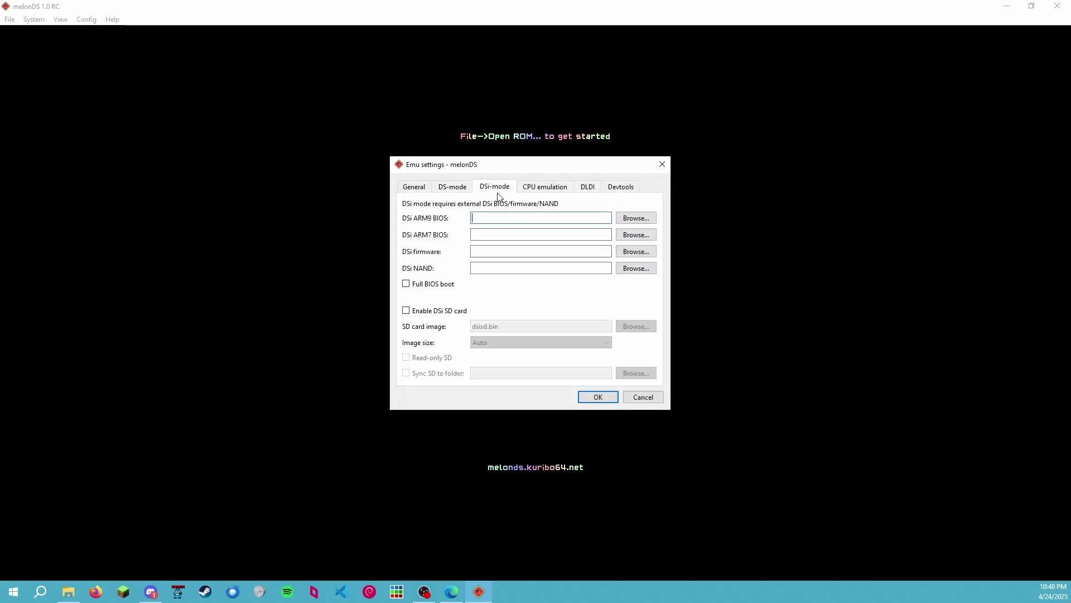
{"action": "left_click", "coordinate": [646, 218]}
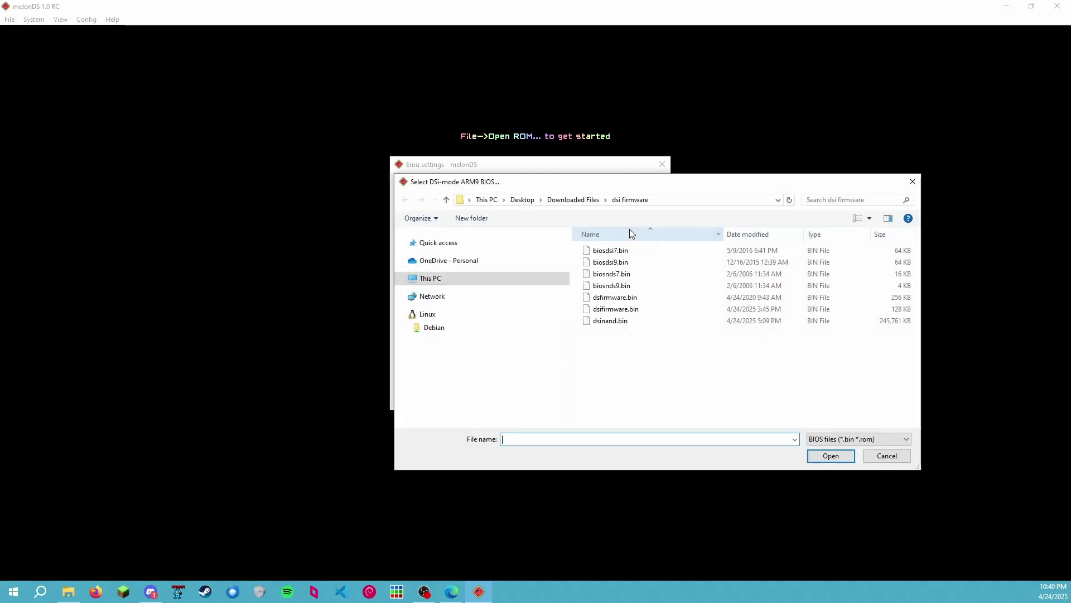
{"action": "left_click", "coordinate": [638, 265]}
{"action": "left_click", "coordinate": [829, 455]}
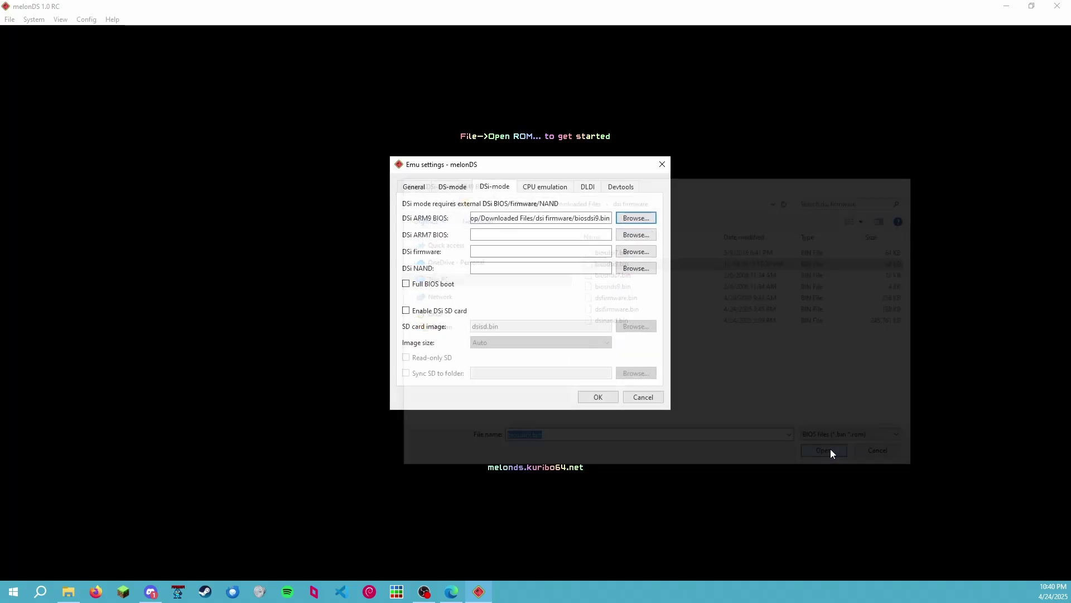
{"action": "left_click", "coordinate": [624, 237]}
{"action": "left_click", "coordinate": [611, 250]}
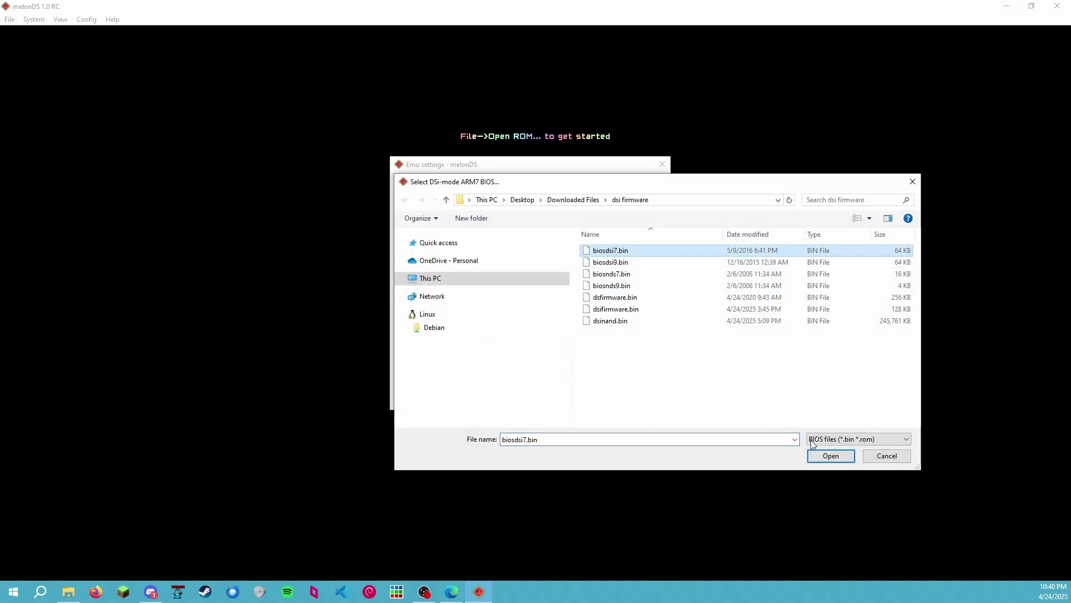
{"action": "left_click", "coordinate": [822, 456]}
- Set the DSi firmware to dsifirmware.bin and the DSi NAND to dsinand.bin
{"action": "left_click", "coordinate": [633, 255]}
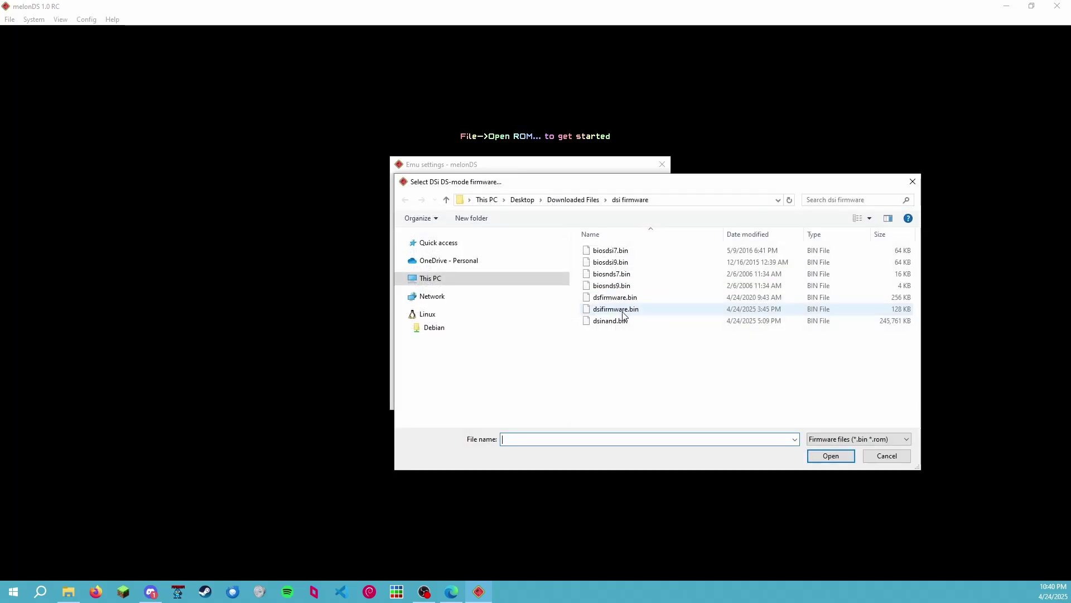
{"action": "left_click", "coordinate": [636, 309]}
{"action": "left_click", "coordinate": [831, 456]}
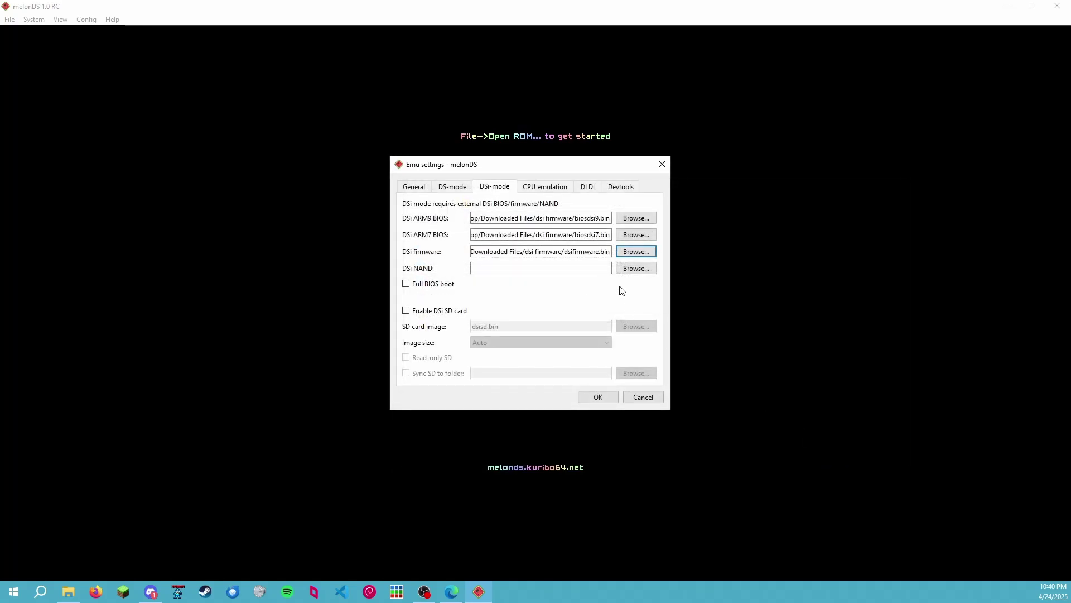
{"action": "left_click", "coordinate": [633, 270]}
{"action": "left_click", "coordinate": [626, 319]}
{"action": "left_click", "coordinate": [826, 454]}
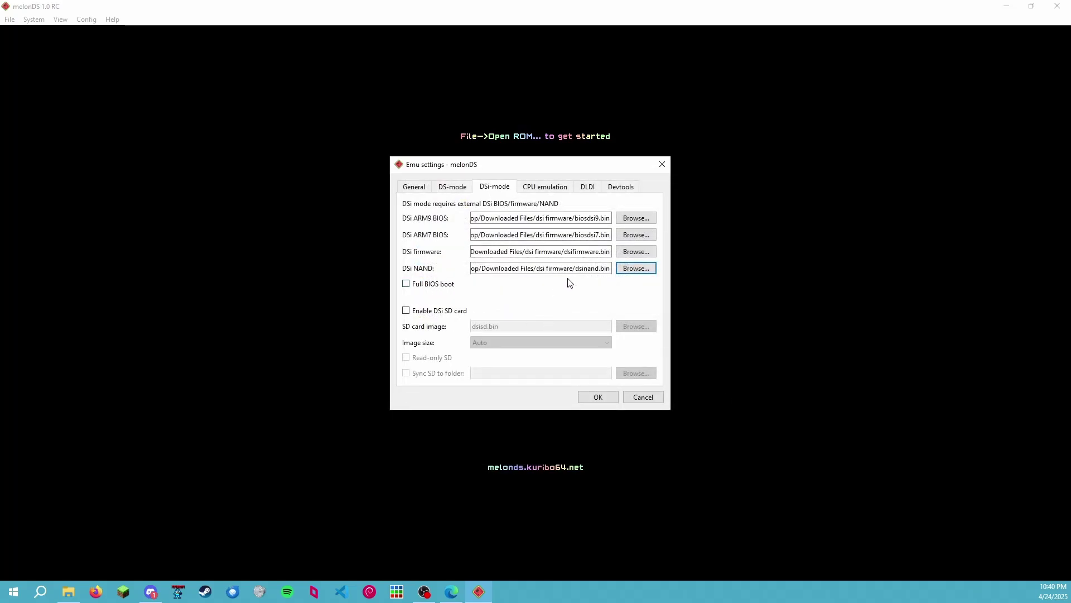
{"action": "left_click", "coordinate": [545, 187]}
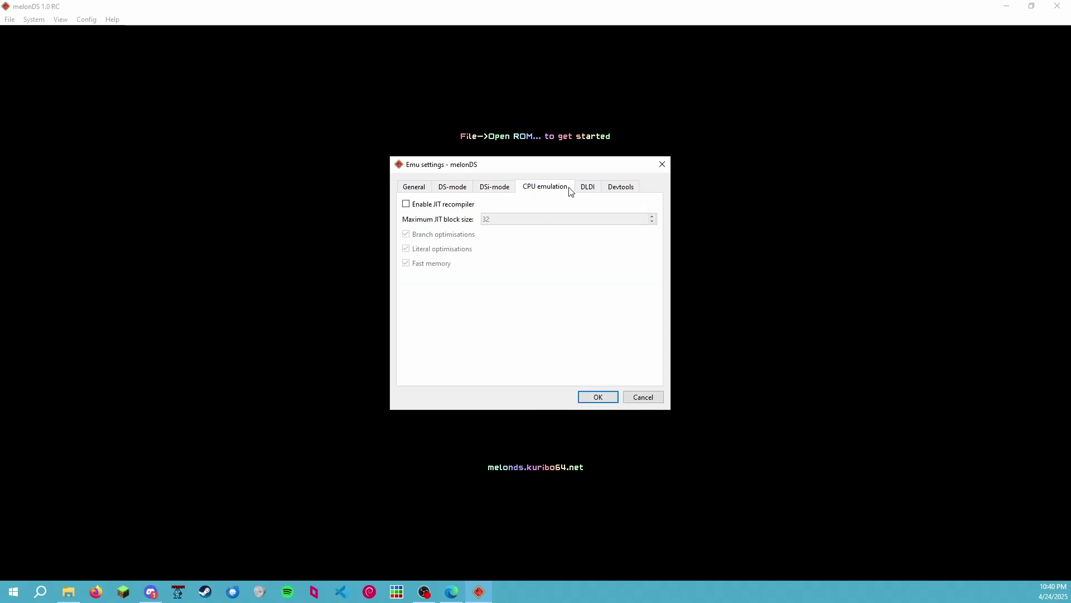
- Review the DLDI and developer tabs, then apply the emulation settings with OK
{"action": "left_click", "coordinate": [588, 186]}
{"action": "left_click", "coordinate": [620, 186]}
{"action": "left_click", "coordinate": [505, 187]}
{"action": "left_click", "coordinate": [598, 398]}
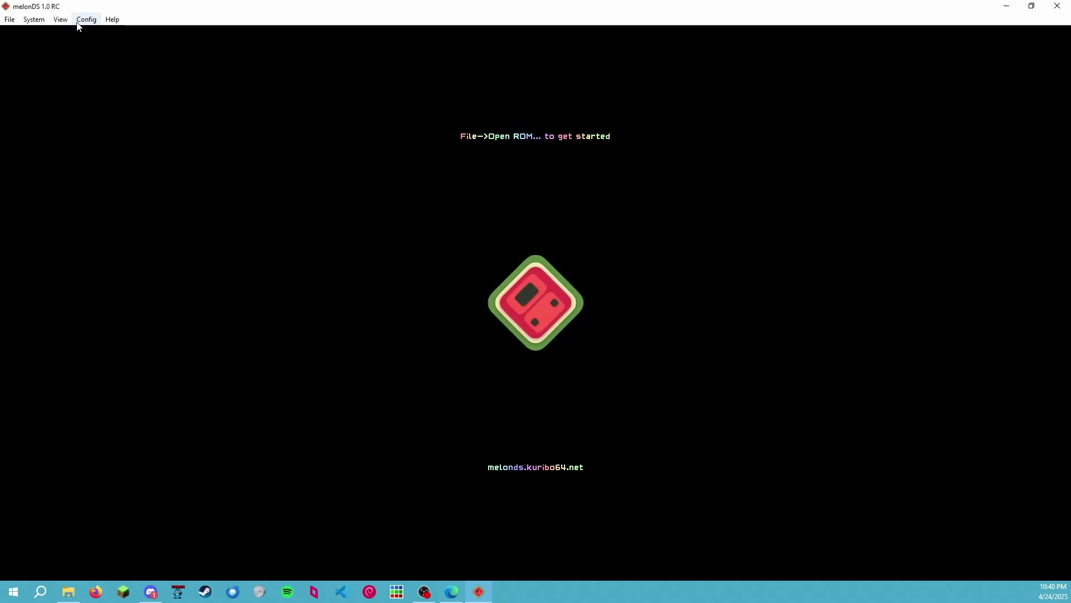
- Review the DS keypad and General hotkeys mappings, where DSi Power button is bound to 9
{"action": "left_click", "coordinate": [86, 20]}
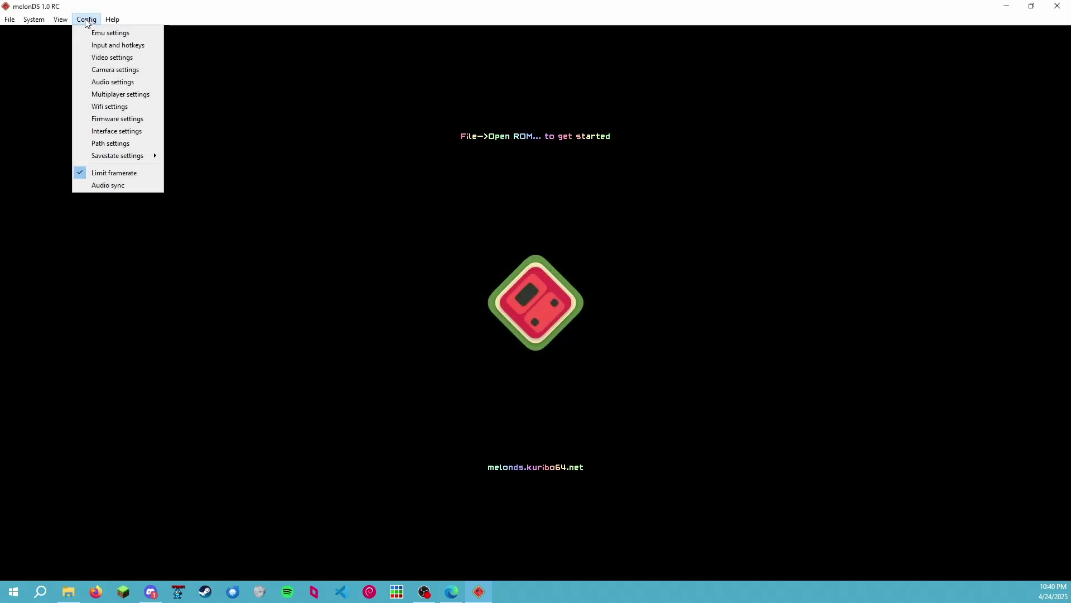
{"action": "left_click", "coordinate": [130, 45]}
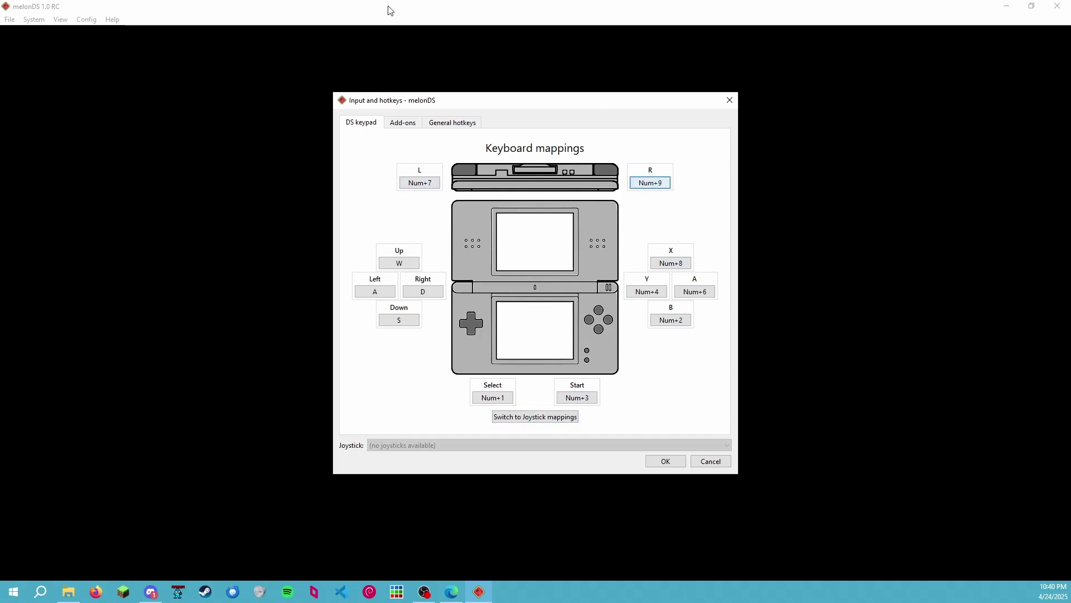
{"action": "left_click", "coordinate": [442, 126]}
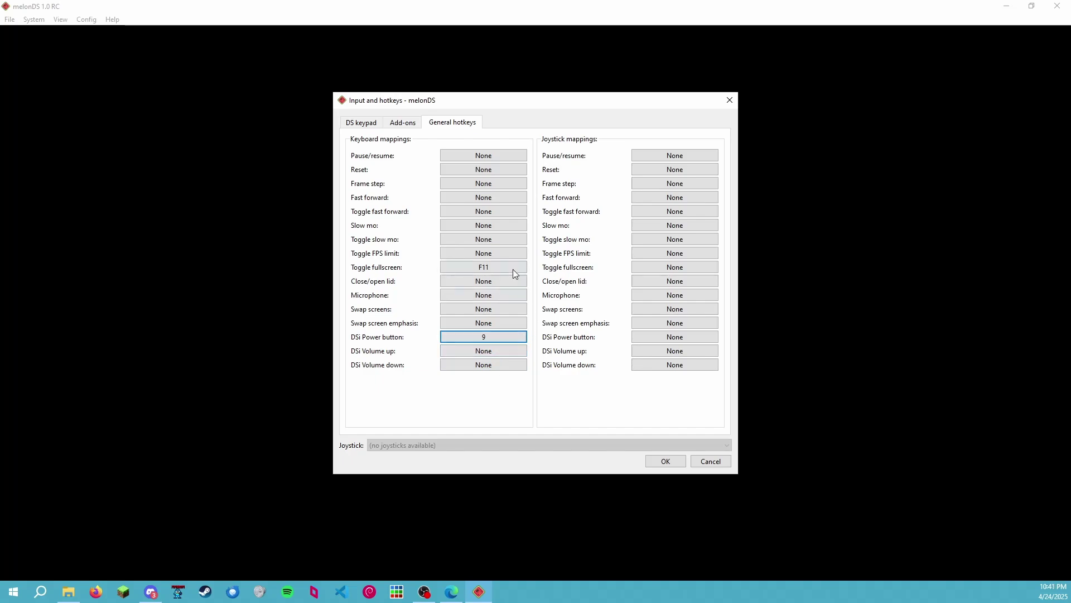
{"action": "left_click", "coordinate": [363, 123]}
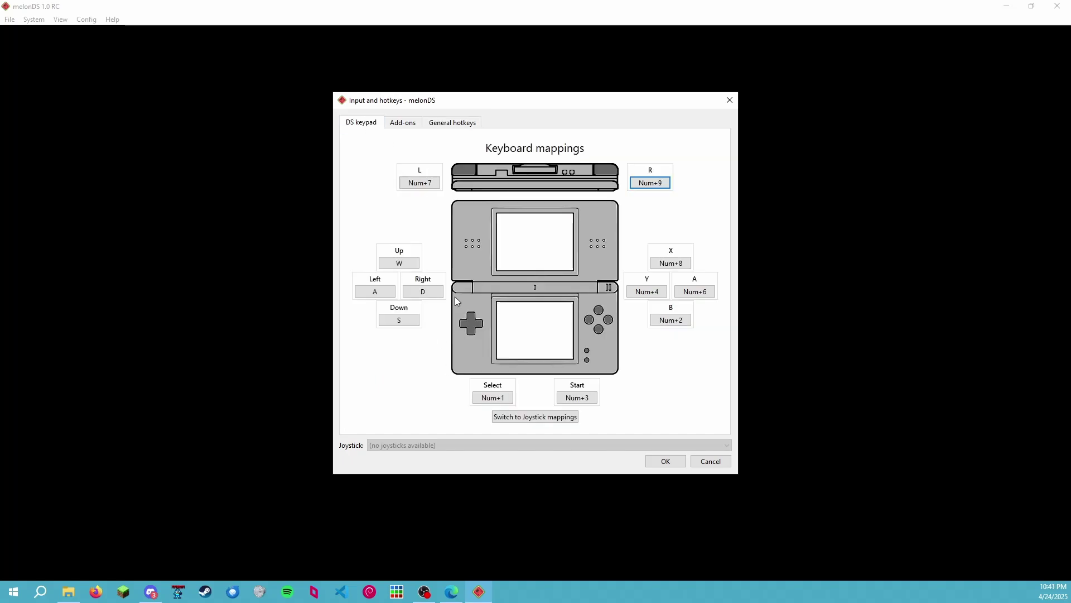
{"action": "left_click", "coordinate": [466, 123]}
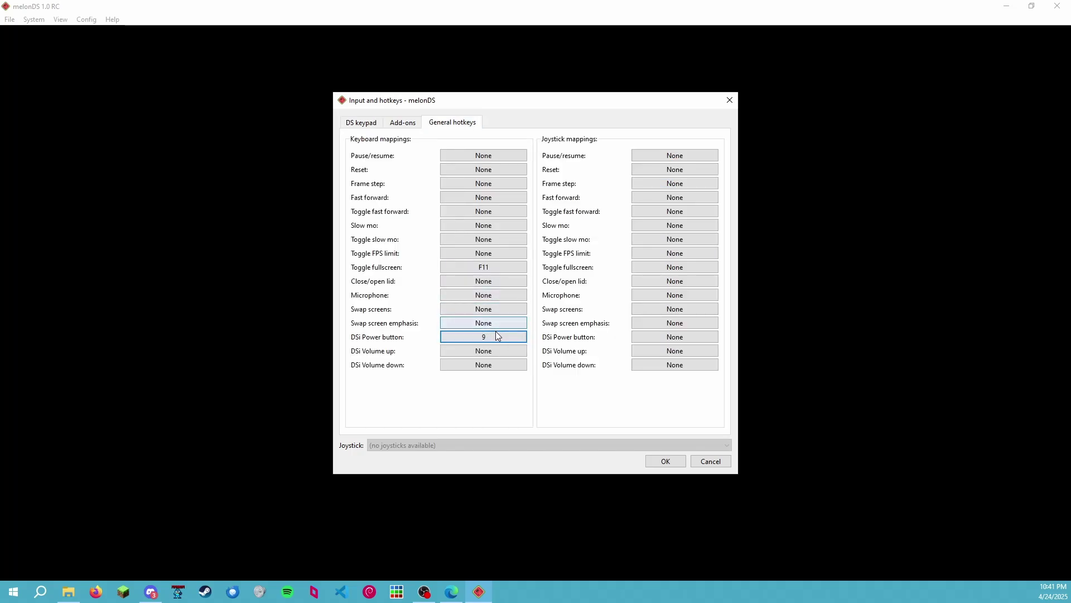
- Close Input and hotkeys, then recheck the DS-mode, DSi-mode, CPU and DLDI emulation settings
{"action": "left_click", "coordinate": [666, 461]}
{"action": "left_click", "coordinate": [9, 18]}
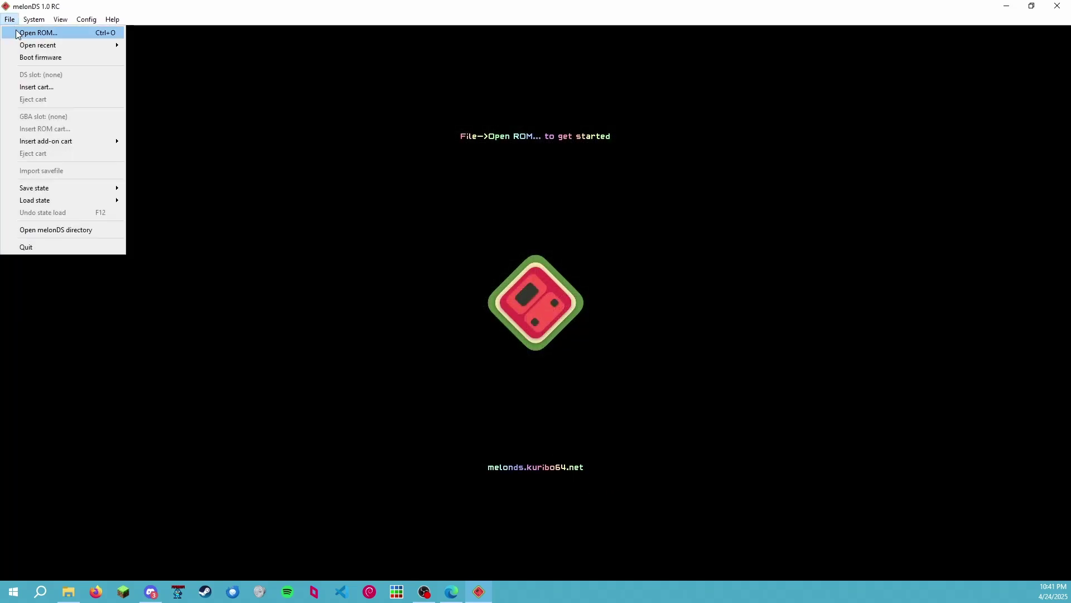
{"action": "key", "text": "Right"}
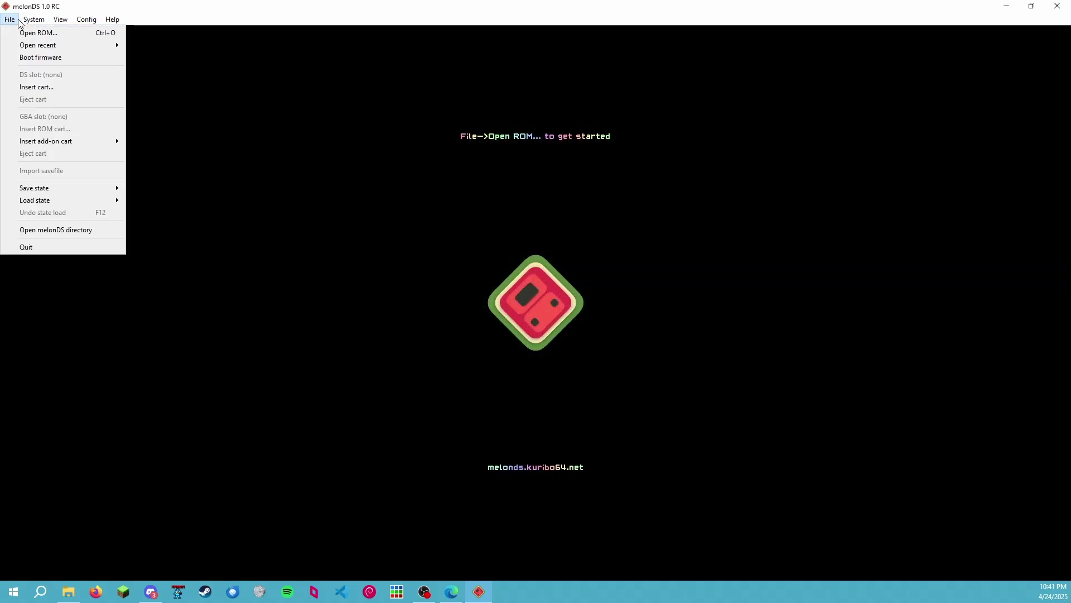
{"action": "mouse_move", "coordinate": [85, 20]}
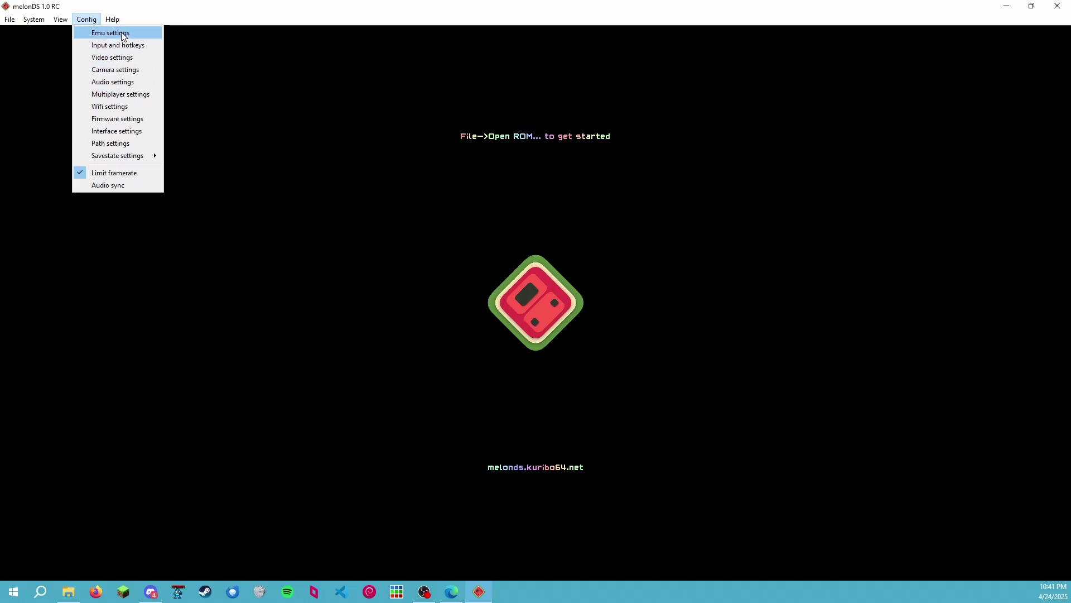
{"action": "left_click", "coordinate": [110, 33]}
{"action": "left_click", "coordinate": [464, 185]}
{"action": "left_click", "coordinate": [502, 190]}
{"action": "left_click", "coordinate": [529, 189]}
{"action": "left_click", "coordinate": [583, 188]}
{"action": "key", "text": "Escape"}
- In Firmware settings, set username User, birthday 2 February, and keep English as language
{"action": "left_click", "coordinate": [71, 20]}
{"action": "mouse_move", "coordinate": [82, 20]}
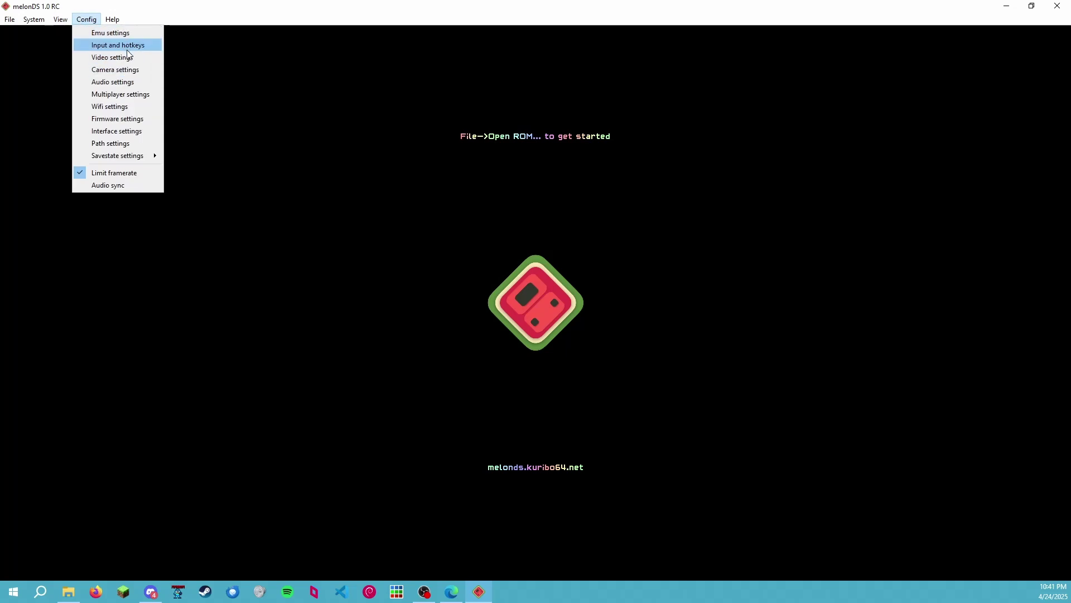
{"action": "left_click", "coordinate": [137, 120]}
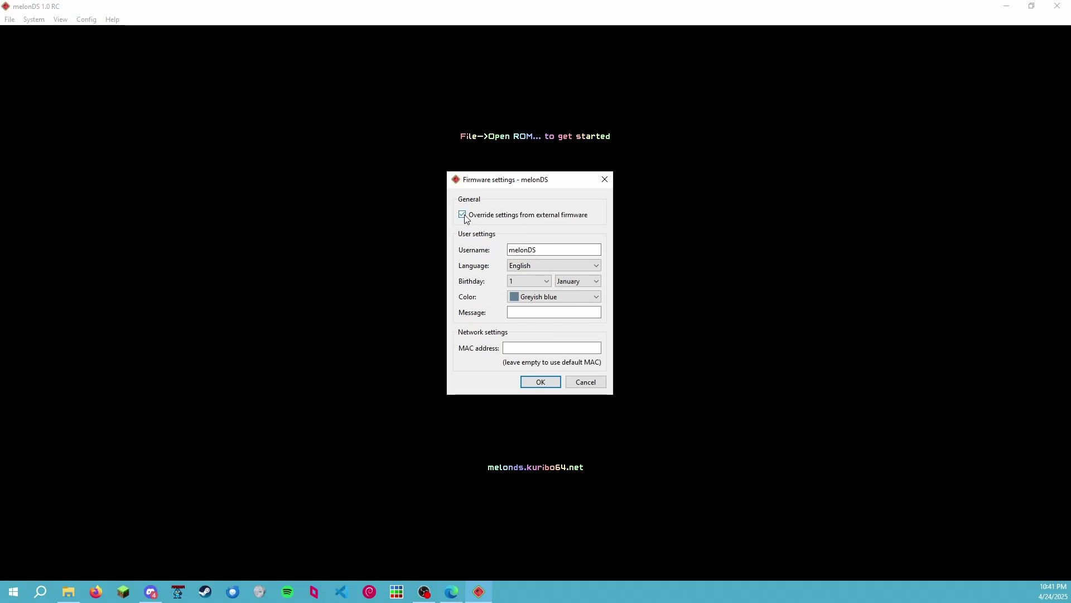
{"action": "key", "text": "Tab"}
{"action": "type", "text": "Us"}
{"action": "left_click", "coordinate": [546, 280]}
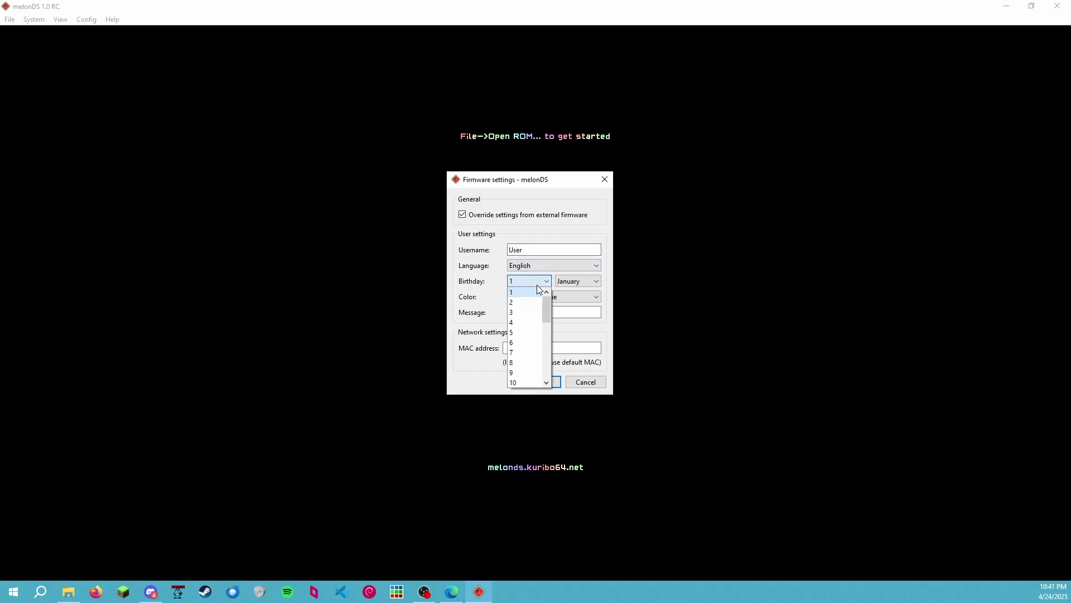
{"action": "left_click", "coordinate": [524, 306]}
{"action": "left_click", "coordinate": [576, 281]}
{"action": "left_click", "coordinate": [566, 296]}
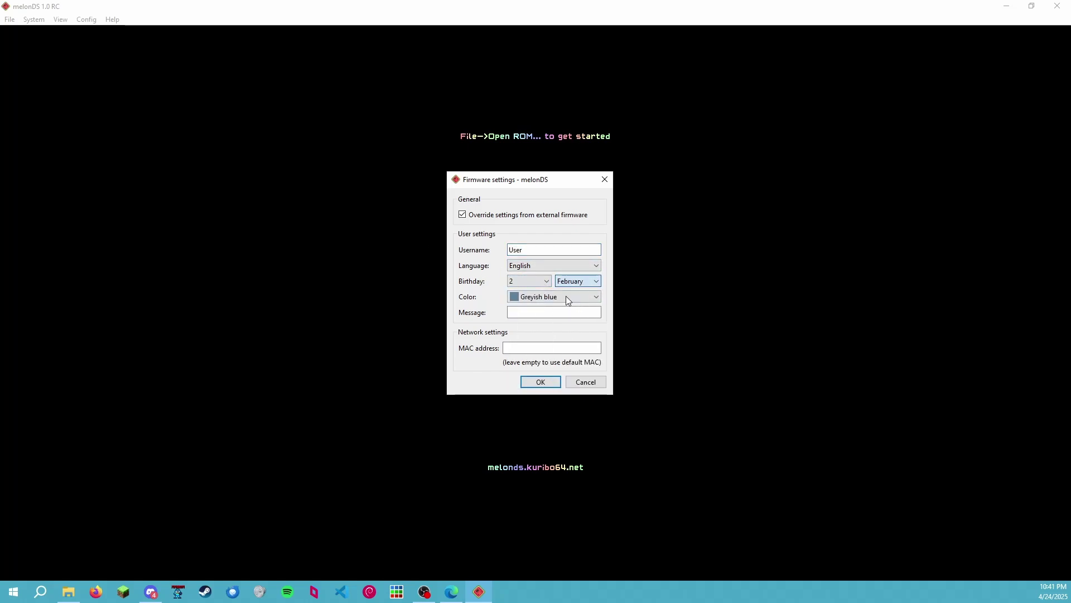
{"action": "left_click", "coordinate": [534, 267]}
{"action": "left_click", "coordinate": [535, 286]}
- Set the profile colour to Dark green and the message to 'Hello! :D'
{"action": "left_click", "coordinate": [538, 296]}
{"action": "scroll", "coordinate": [540, 368], "scroll_direction": "down", "scroll_amount": 2}
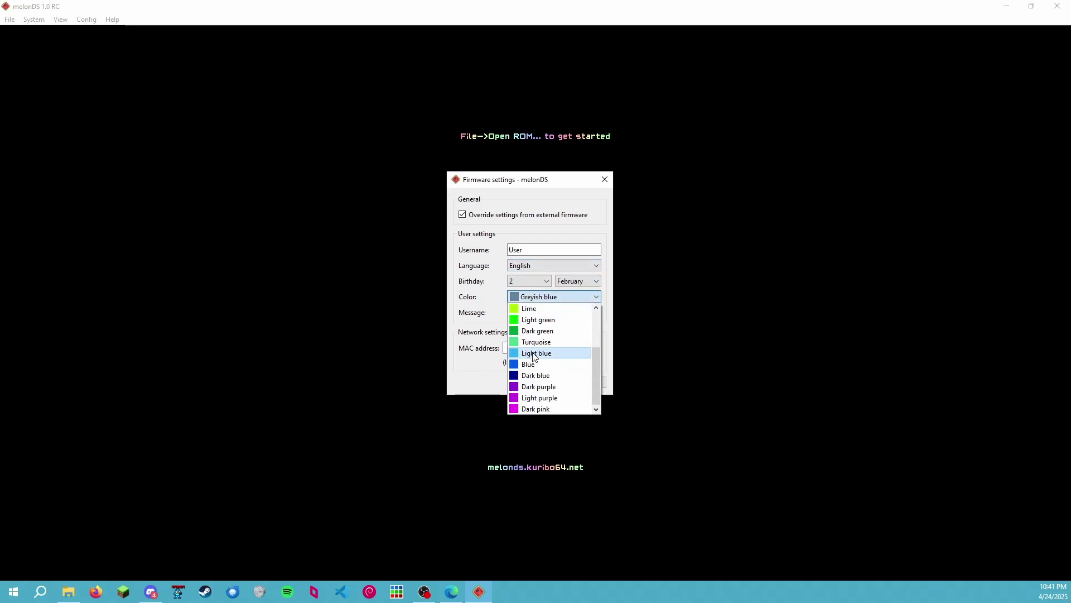
{"action": "left_click", "coordinate": [536, 330]}
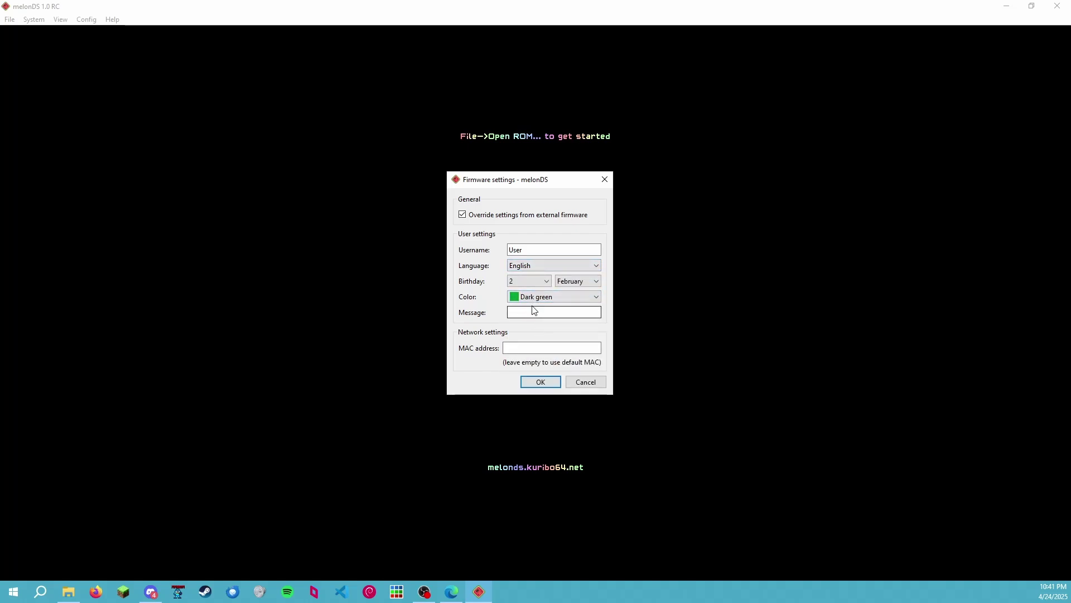
{"action": "left_click", "coordinate": [535, 299]}
{"action": "left_click", "coordinate": [534, 300]}
{"action": "left_click", "coordinate": [540, 312]}
{"action": "type", "text": "Hello! :D"}
{"action": "left_click", "coordinate": [543, 348]}
- Generate one MAC on Browserling's Random MAC Generator and copy its last three pairs, dc:e5:f8
{"action": "left_click", "coordinate": [458, 595]}
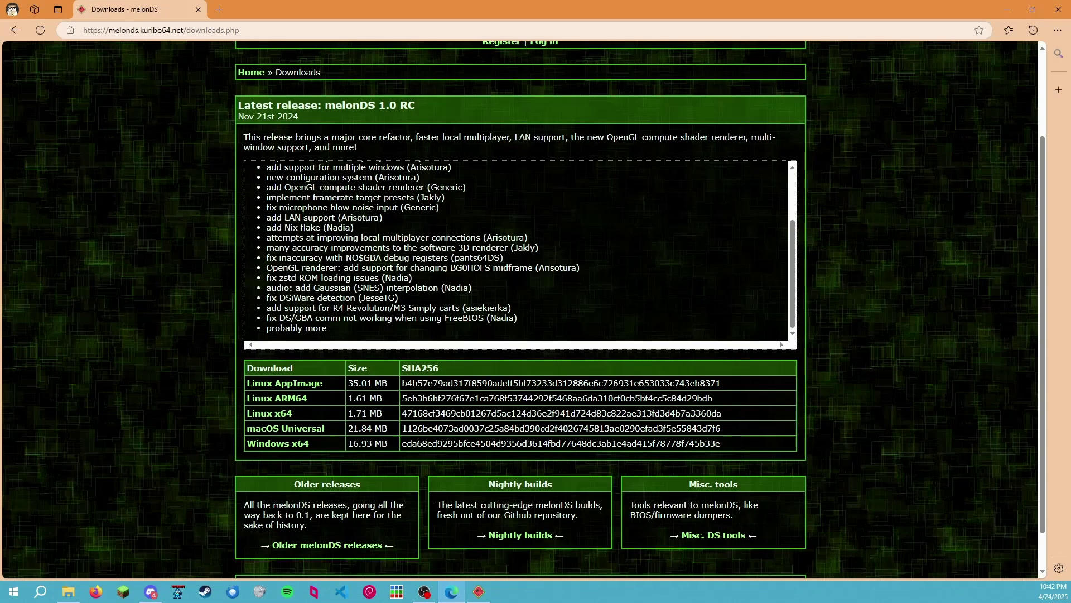
{"action": "left_click", "coordinate": [151, 591]}
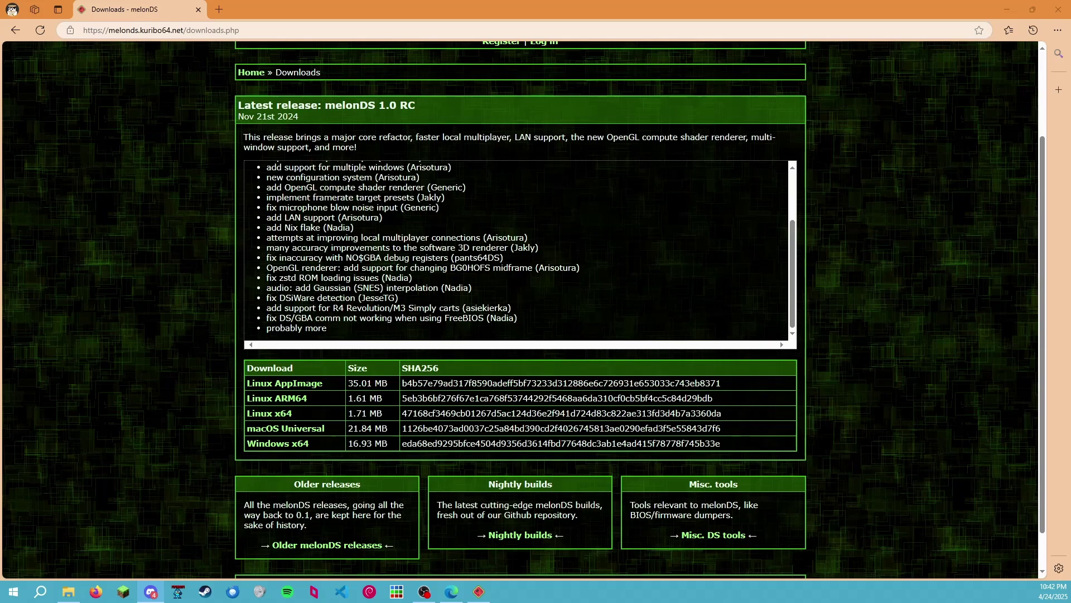
{"action": "left_click", "coordinate": [218, 8]}
{"action": "type", "text": "https://www.browserling.com/tools/random-mac"}
{"action": "key", "text": "Return"}
{"action": "scroll", "coordinate": [374, 268], "scroll_direction": "down", "scroll_amount": 2}
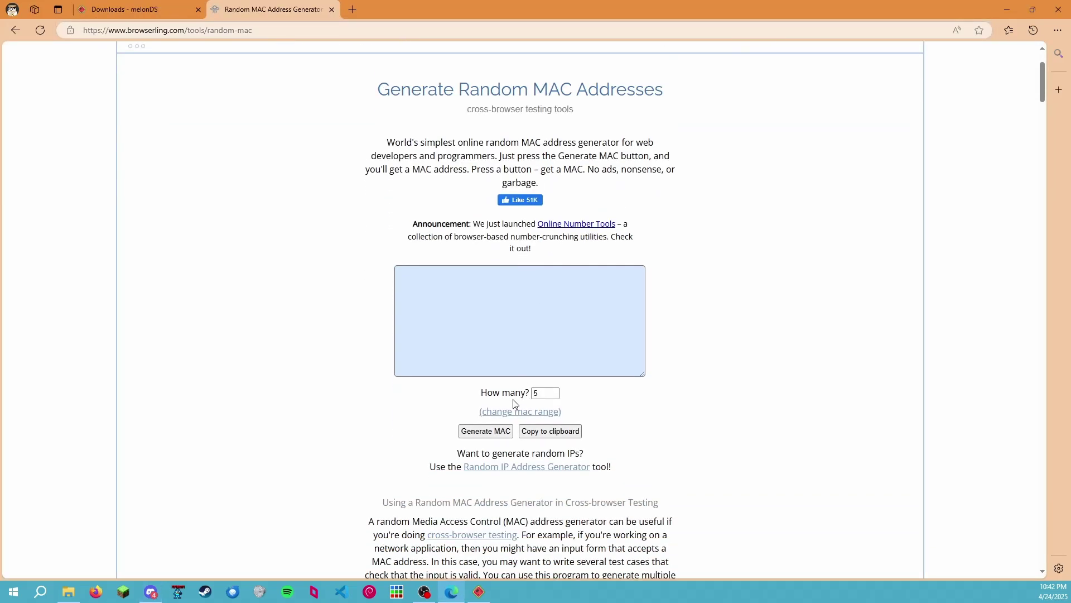
{"action": "left_click", "coordinate": [472, 431]}
{"action": "left_click_drag", "start_coordinate": [470, 273], "coordinate": [438, 277]}
{"action": "key", "text": "alt+Tab"}
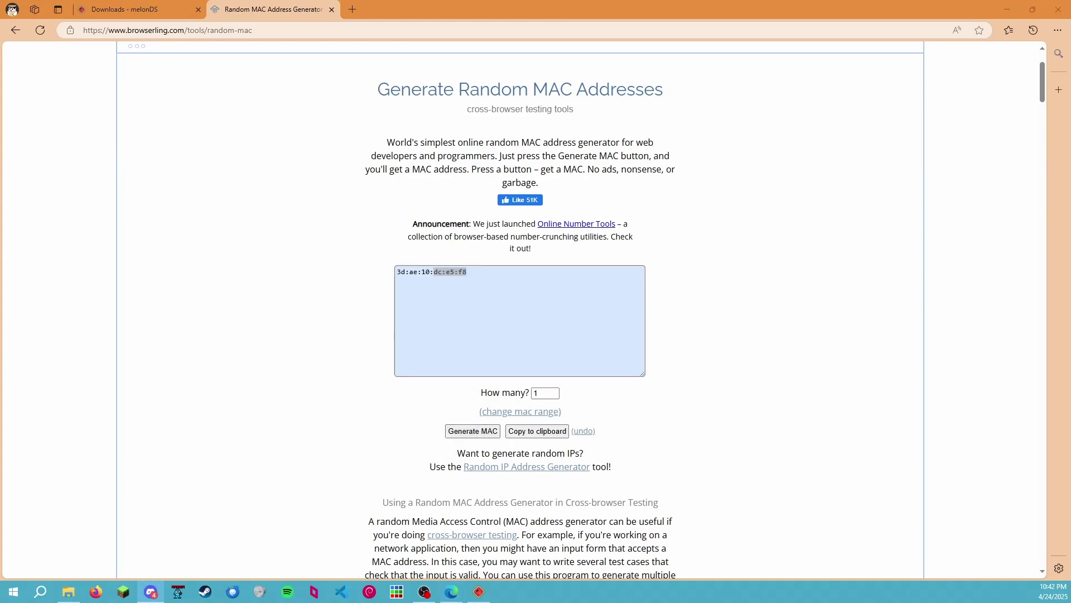
- Enter the firmware MAC address as CC:9E:00:dc:e5:f8
{"action": "left_click", "coordinate": [478, 591]}
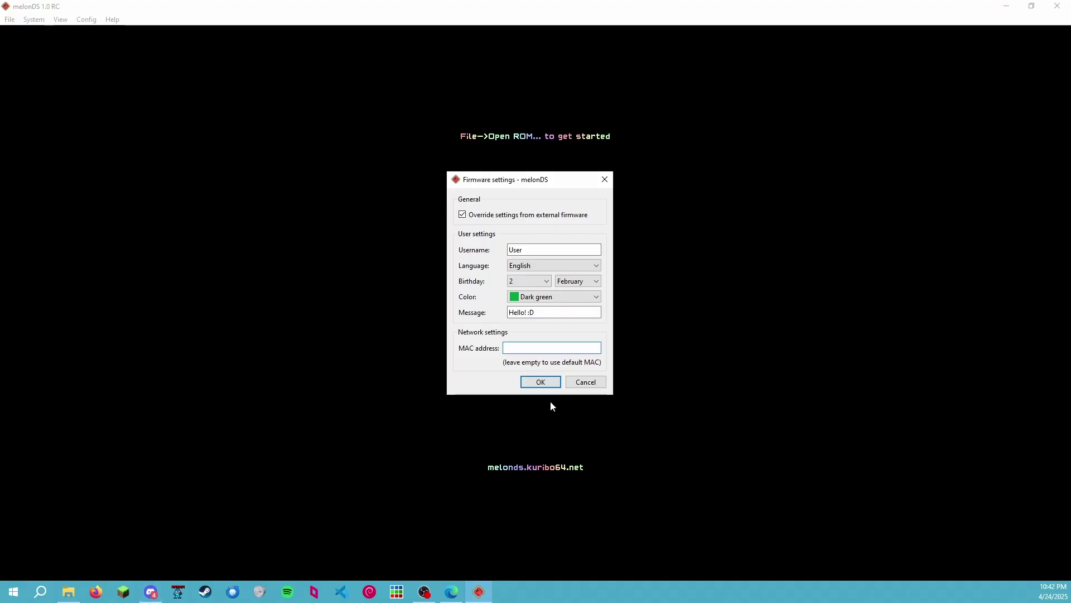
{"action": "type", "text": "dc:e5:f8"}
{"action": "left_click_drag", "start_coordinate": [504, 348], "coordinate": [537, 348]}
{"action": "key", "text": "alt+Tab"}
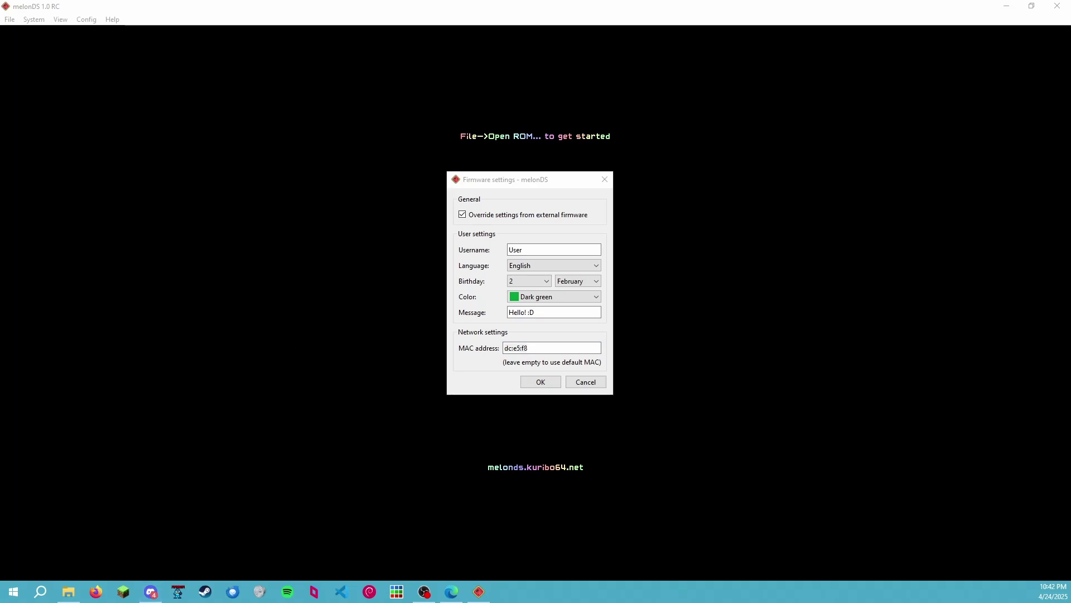
{"action": "key", "text": "alt+Tab"}
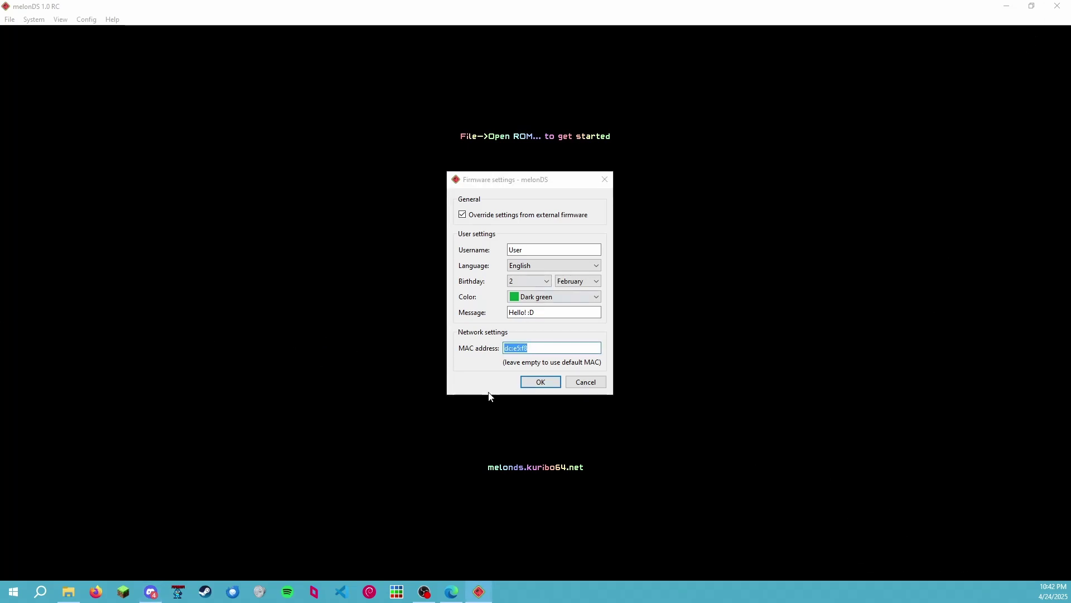
{"action": "key", "text": "Home"}
{"action": "type", "text": "CC:9E:00"}
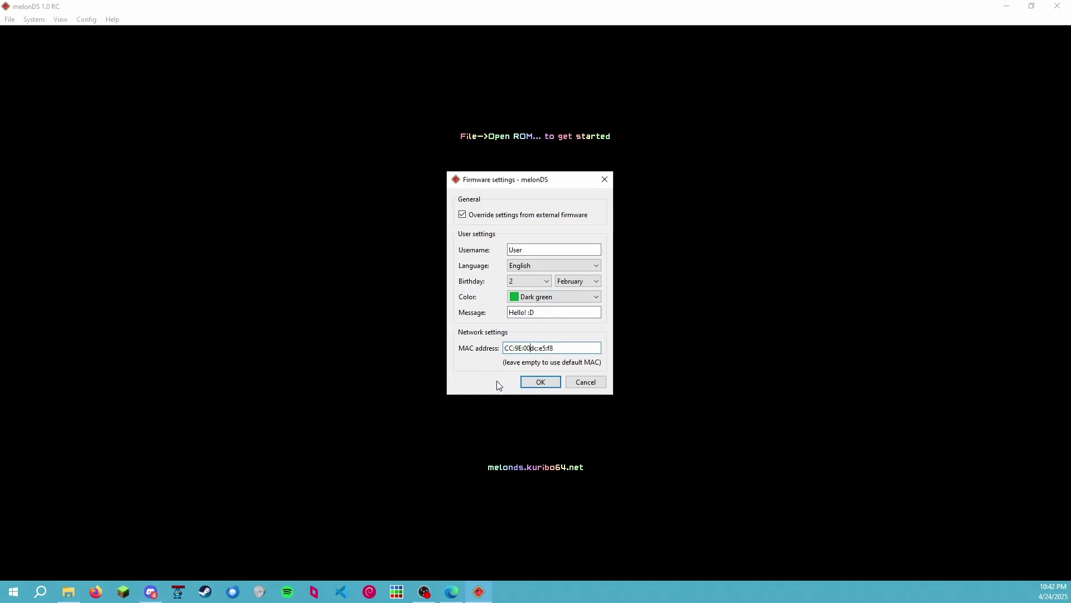
{"action": "type", "text": ":"}
- Save the firmware settings, then reopen them to verify the MAC and confirm
{"action": "left_click_drag", "start_coordinate": [534, 347], "coordinate": [546, 343]}
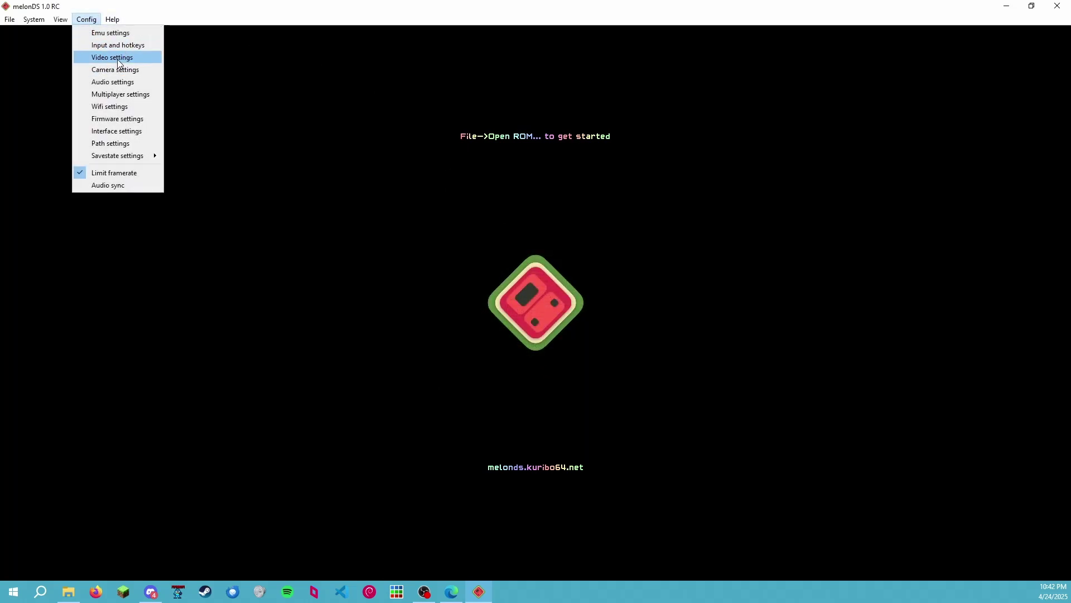
{"action": "left_click", "coordinate": [119, 119]}
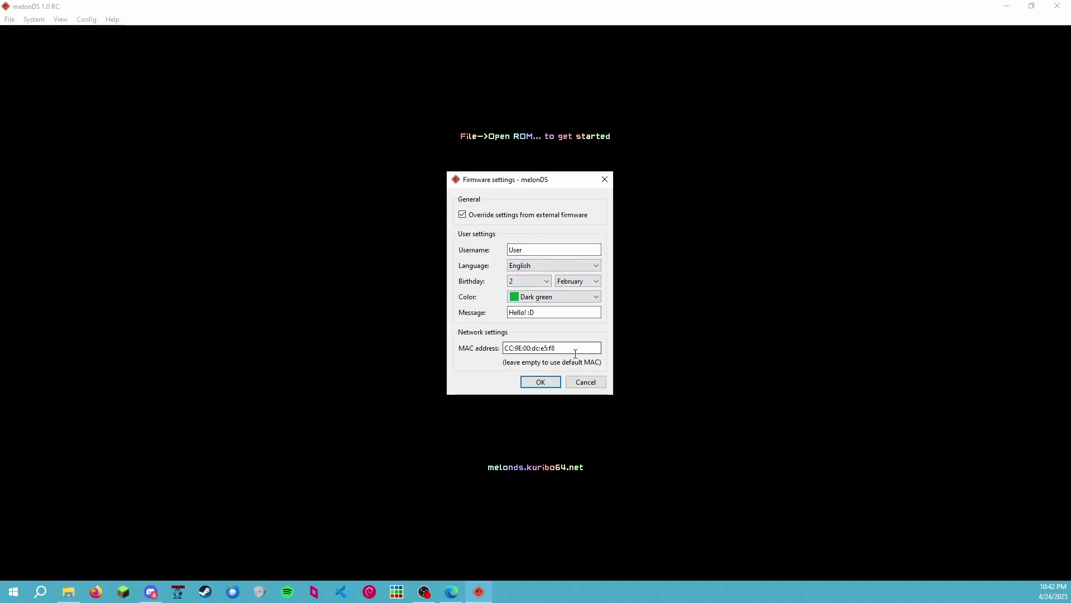
{"action": "left_click", "coordinate": [542, 382]}
- Review the Emu settings DSi-mode, CPU emulation and DLDI tabs, then close with OK
{"action": "left_click", "coordinate": [87, 19]}
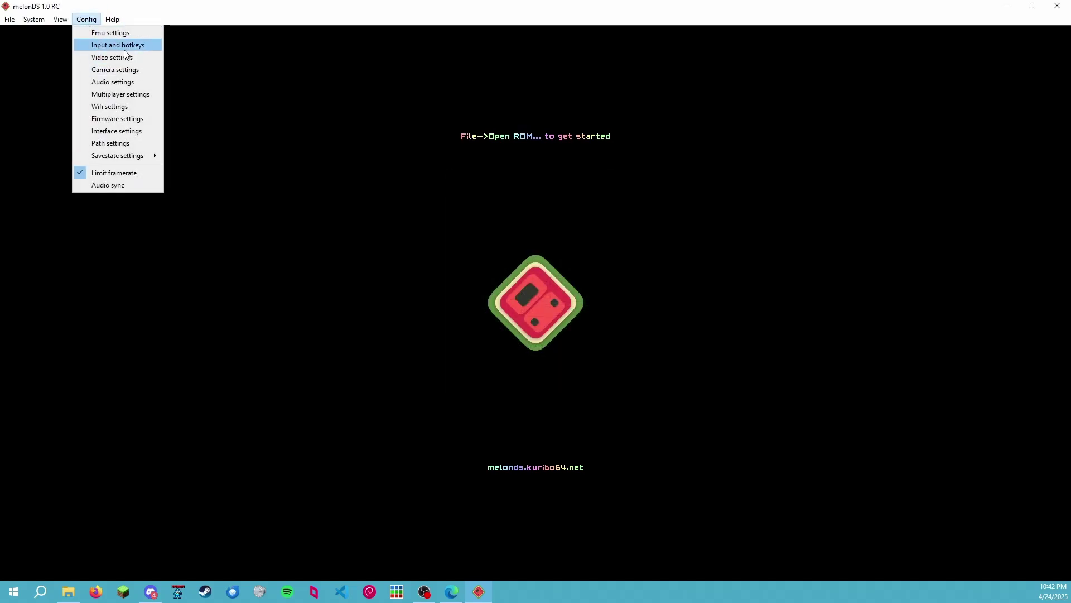
{"action": "left_click", "coordinate": [126, 32]}
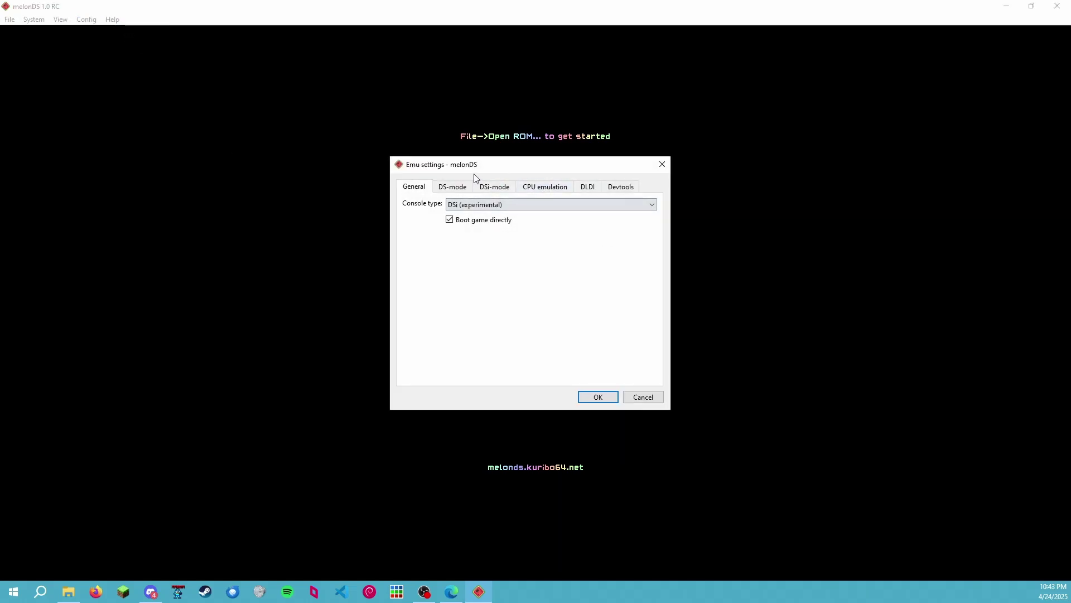
{"action": "left_click", "coordinate": [504, 188]}
{"action": "left_click", "coordinate": [541, 189]}
{"action": "left_click", "coordinate": [595, 190]}
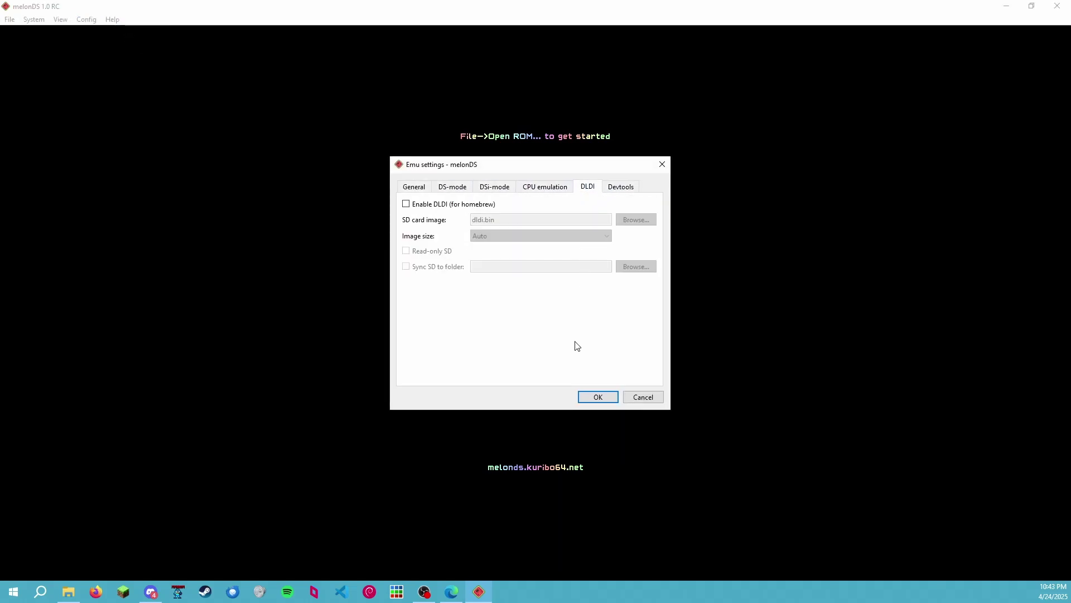
{"action": "left_click", "coordinate": [603, 399]}
- Boot the DSi firmware, pass the warning screen, and go to System Settings page 3
{"action": "left_click", "coordinate": [15, 22]}
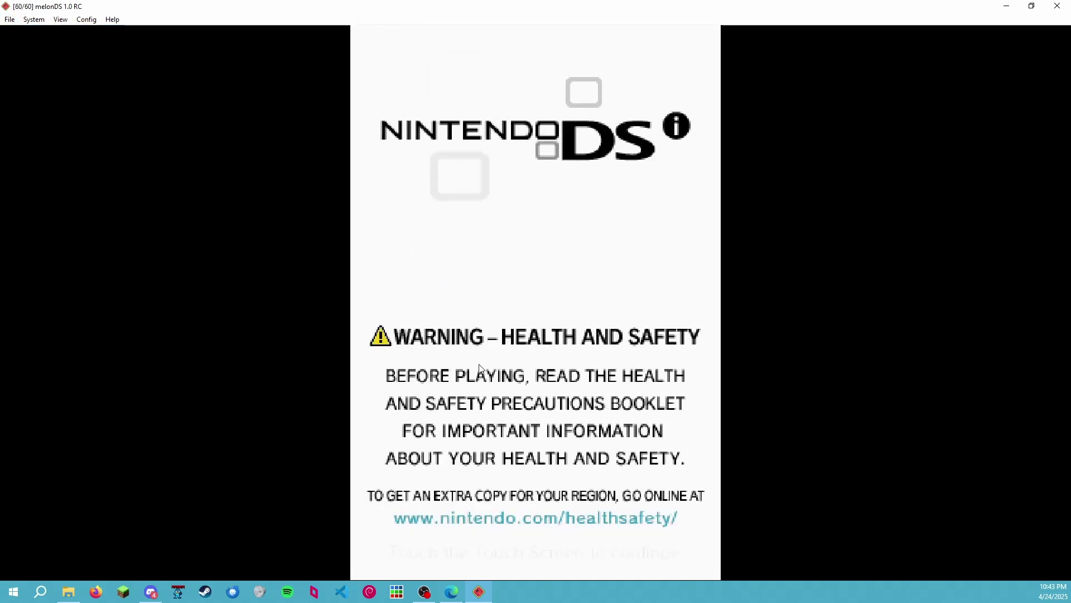
{"action": "left_click", "coordinate": [479, 371]}
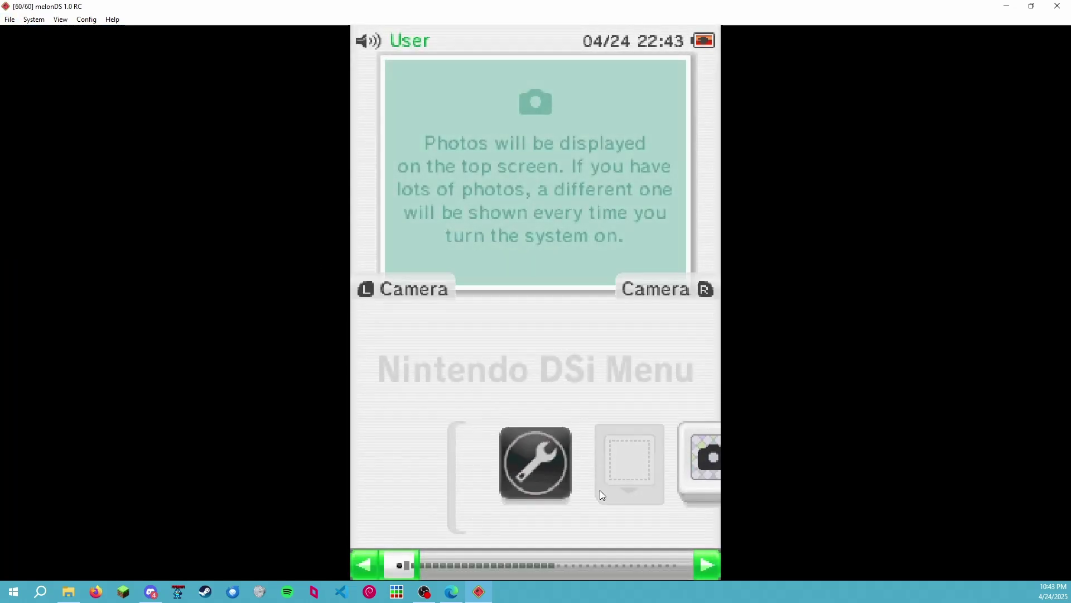
{"action": "key", "text": "Right"}
{"action": "key", "text": "Right"}
{"action": "key", "text": "Right"}
{"action": "key", "text": "Right"}
{"action": "key", "text": "Right"}
{"action": "key", "text": "Right"}
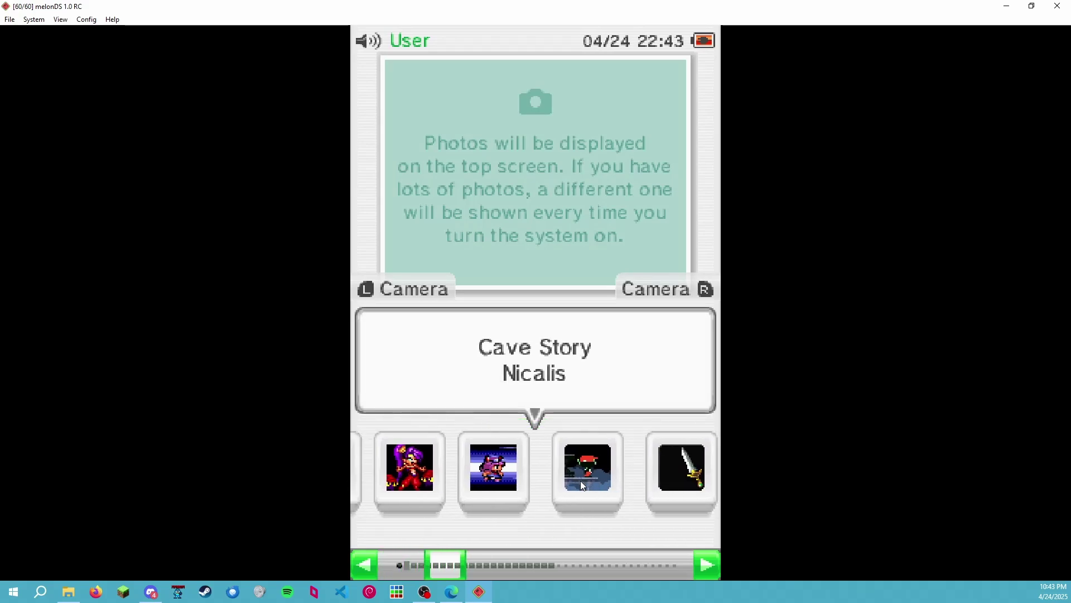
{"action": "key", "text": "Left"}
{"action": "key", "text": "Left"}
{"action": "key", "text": "Left"}
{"action": "key", "text": "Left"}
{"action": "key", "text": "Left"}
{"action": "key", "text": "Left"}
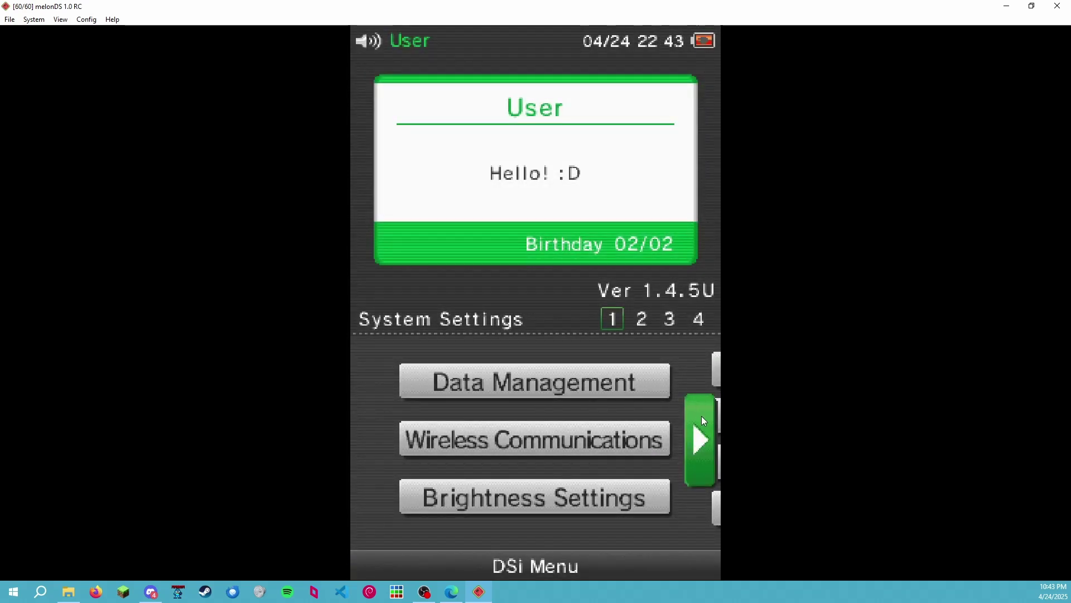
{"action": "left_click", "coordinate": [701, 419]}
{"action": "left_click", "coordinate": [700, 439]}
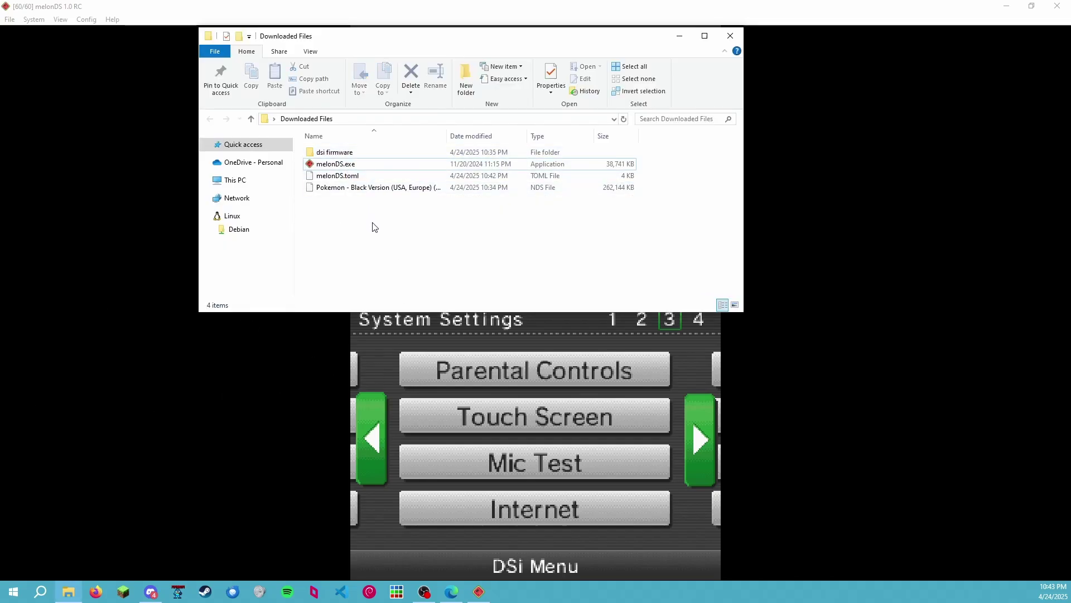
- Close the old Explorer window and open Desktop > Downloaded Files in a new File Explorer
{"action": "left_click", "coordinate": [730, 34]}
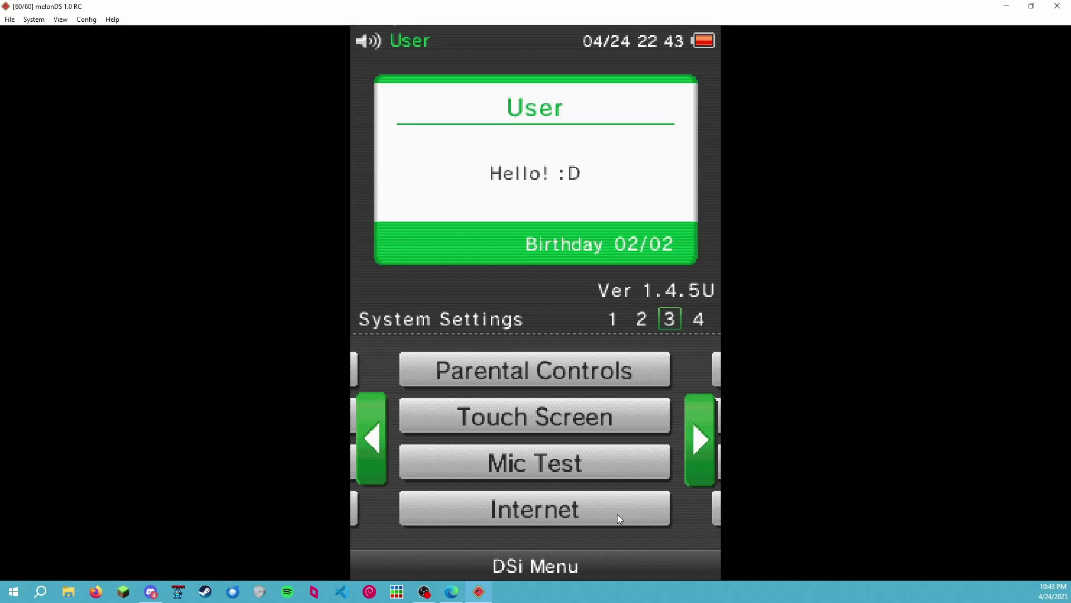
{"action": "left_click", "coordinate": [70, 593]}
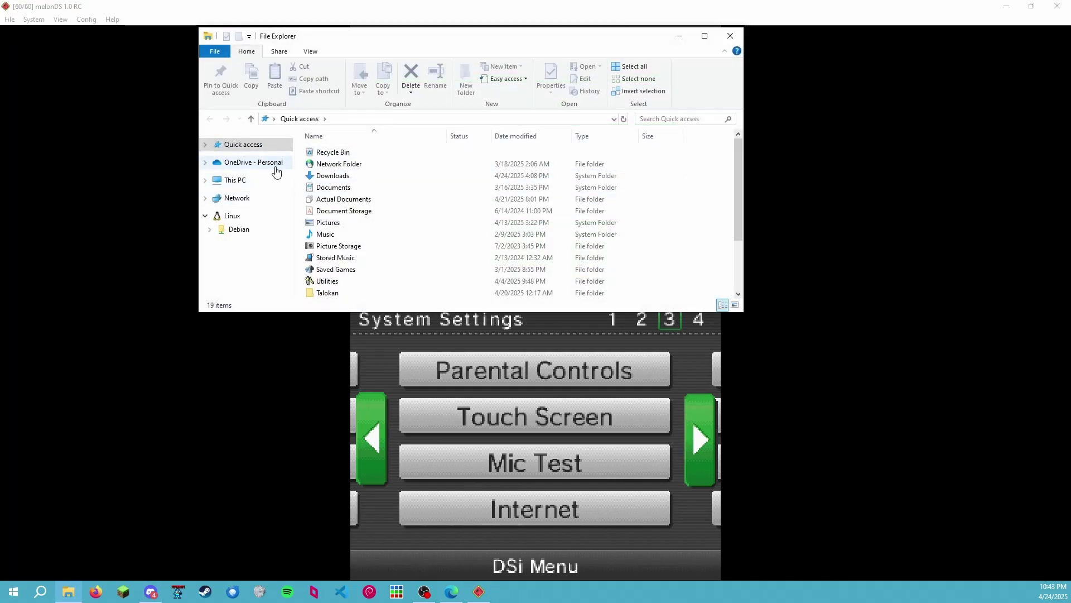
{"action": "scroll", "coordinate": [354, 188], "scroll_direction": "down", "scroll_amount": 1}
{"action": "scroll", "coordinate": [355, 188], "scroll_direction": "down", "scroll_amount": 2}
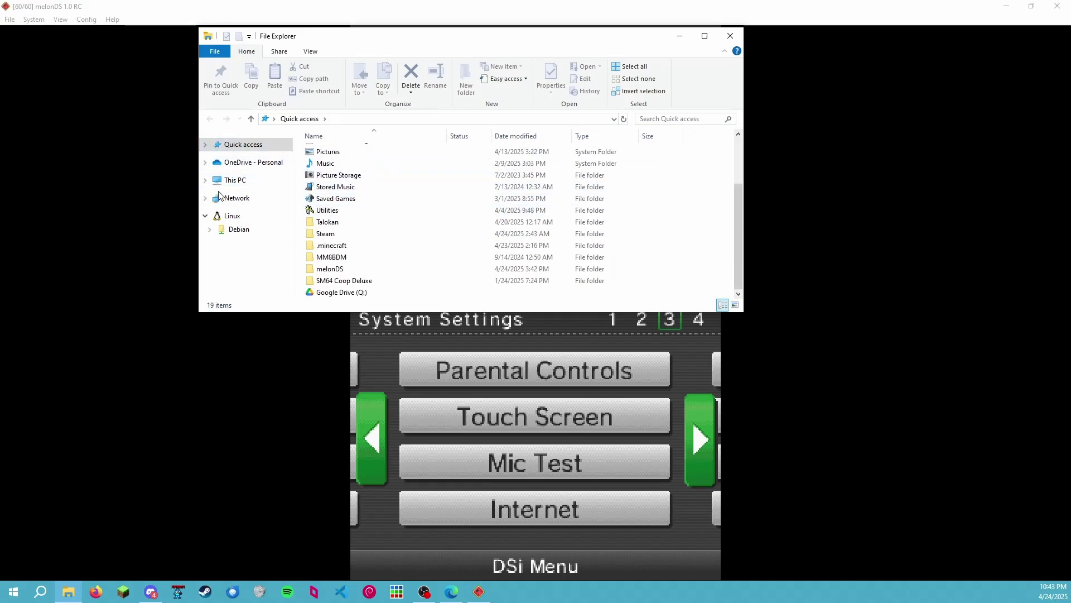
{"action": "left_click", "coordinate": [205, 180]}
{"action": "scroll", "coordinate": [245, 190], "scroll_direction": "down", "scroll_amount": 1}
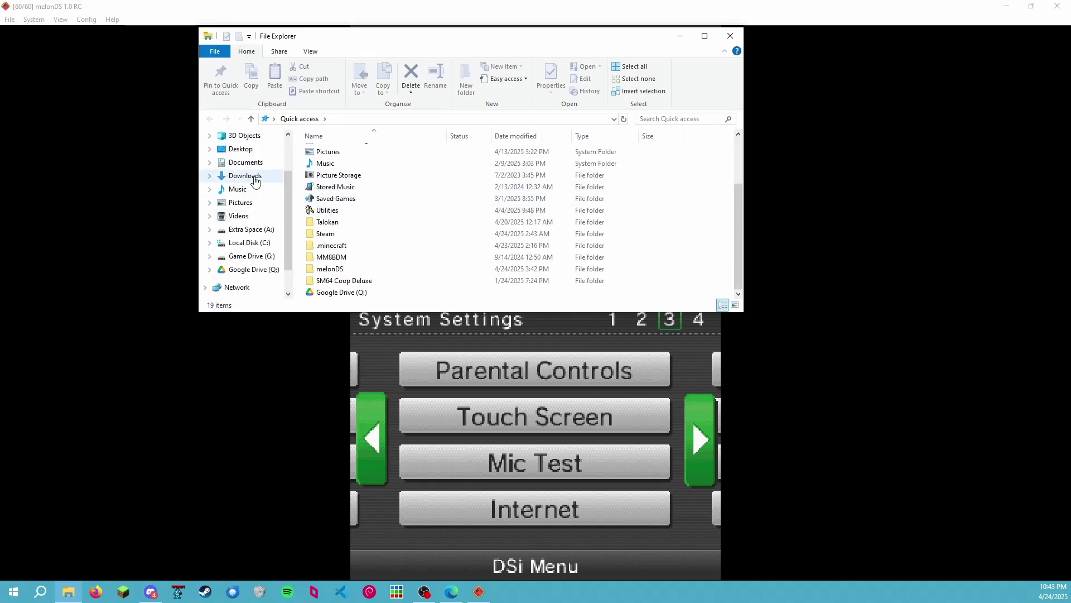
{"action": "scroll", "coordinate": [254, 182], "scroll_direction": "up", "scroll_amount": 1}
{"action": "left_click", "coordinate": [239, 184]}
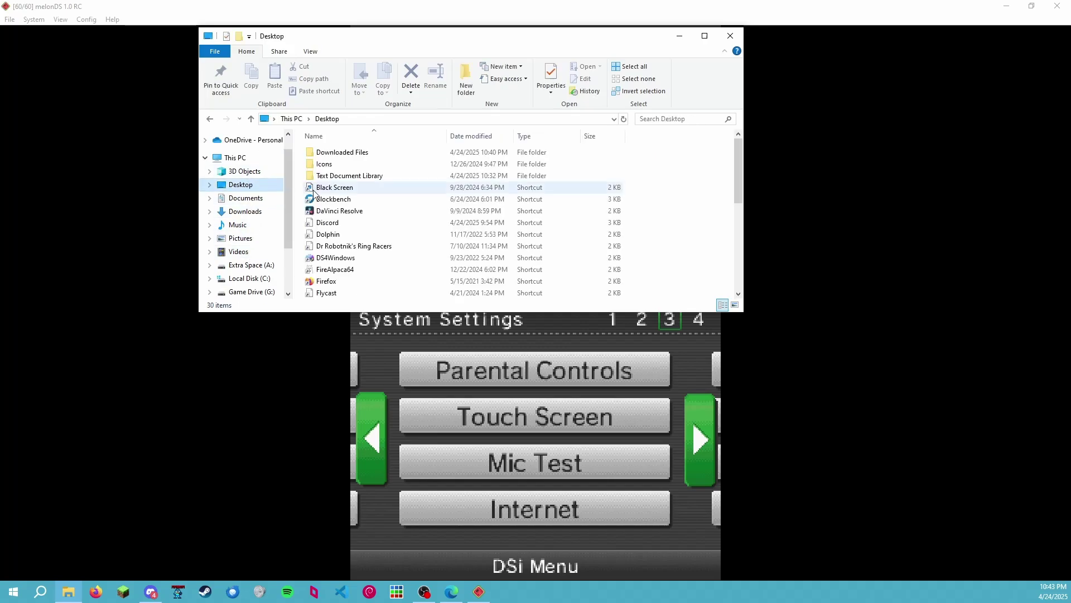
{"action": "double_click", "coordinate": [351, 152]}
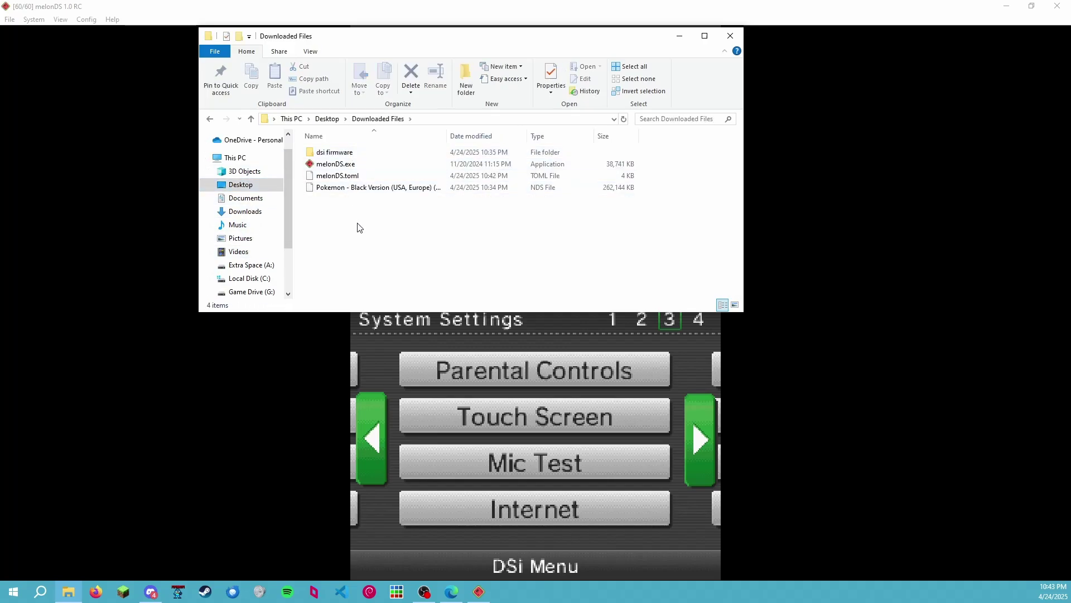
- Clear the saved settings of Connection 1 and Connection 4 in Internet settings
{"action": "left_click", "coordinate": [725, 38]}
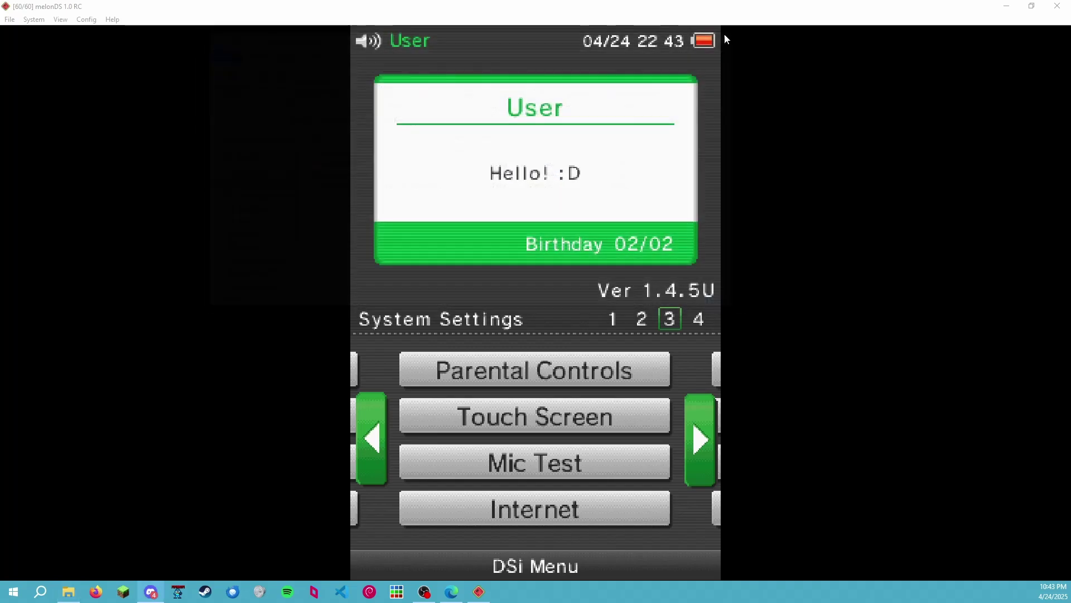
{"action": "left_click", "coordinate": [580, 499]}
{"action": "left_click", "coordinate": [533, 393]}
{"action": "left_click", "coordinate": [612, 360]}
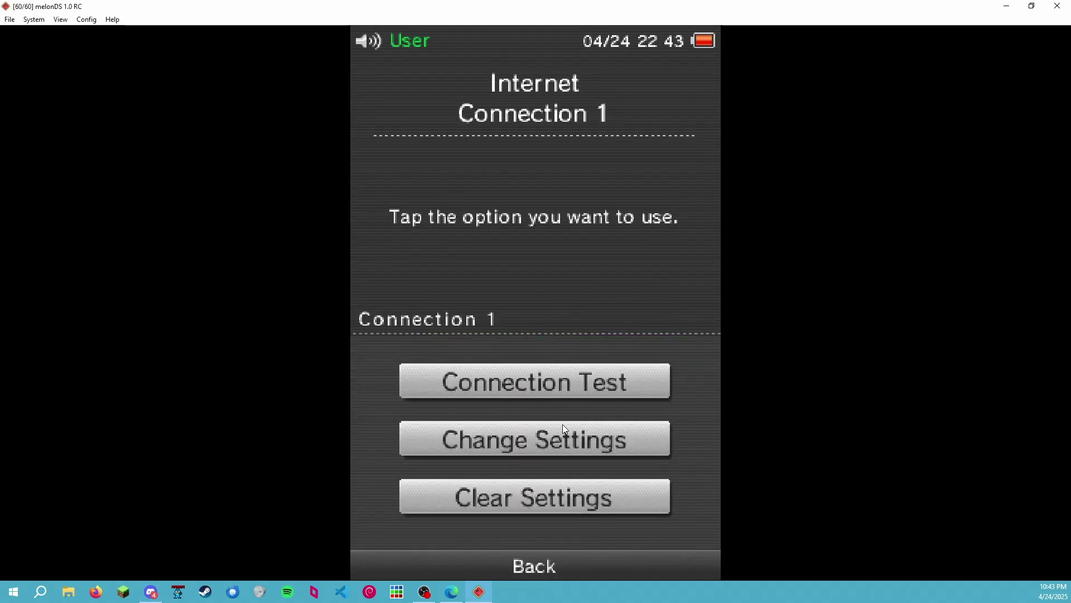
{"action": "left_click", "coordinate": [570, 490]}
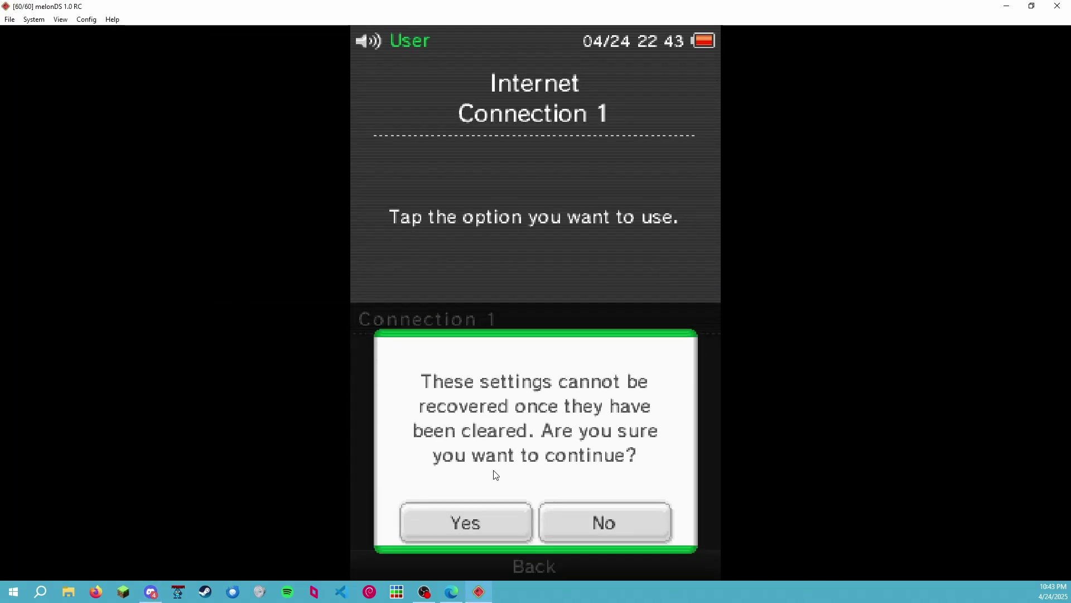
{"action": "left_click", "coordinate": [492, 523]}
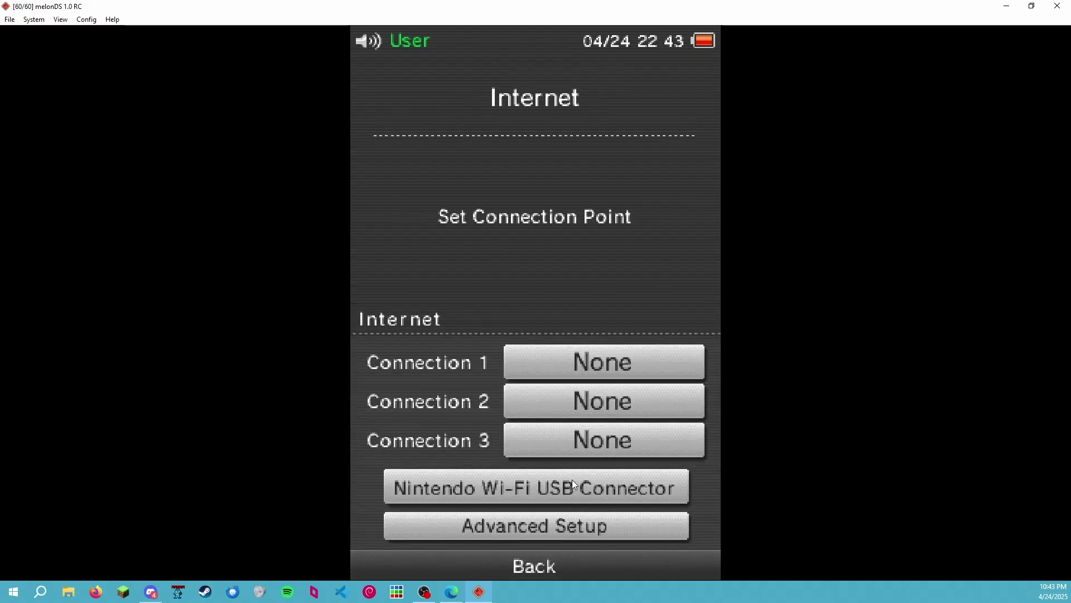
{"action": "left_click", "coordinate": [573, 528]}
{"action": "left_click", "coordinate": [594, 394]}
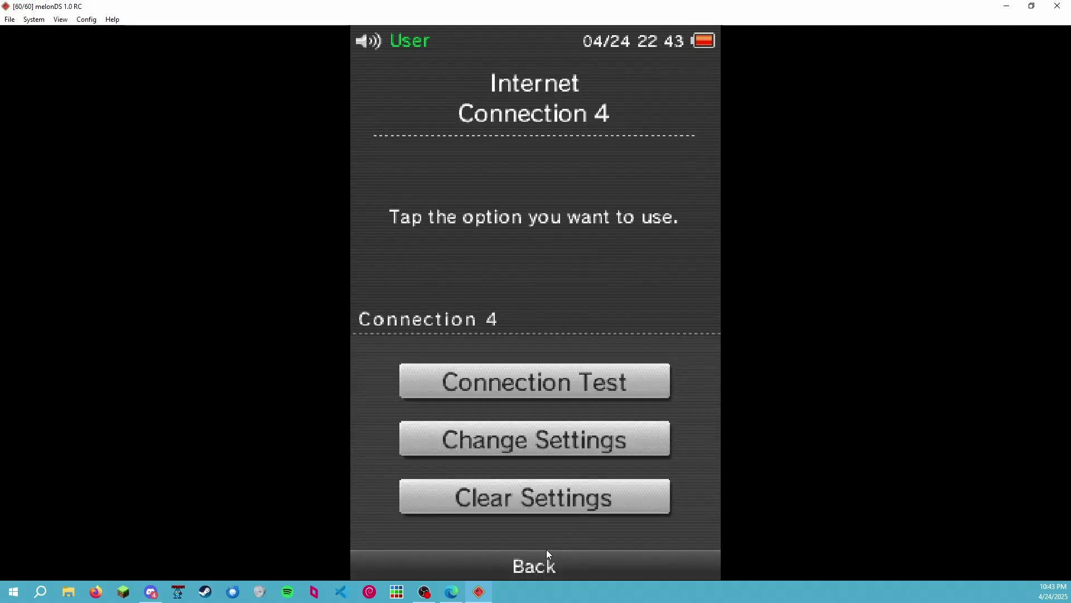
{"action": "left_click", "coordinate": [502, 510]}
{"action": "left_click", "coordinate": [464, 507]}
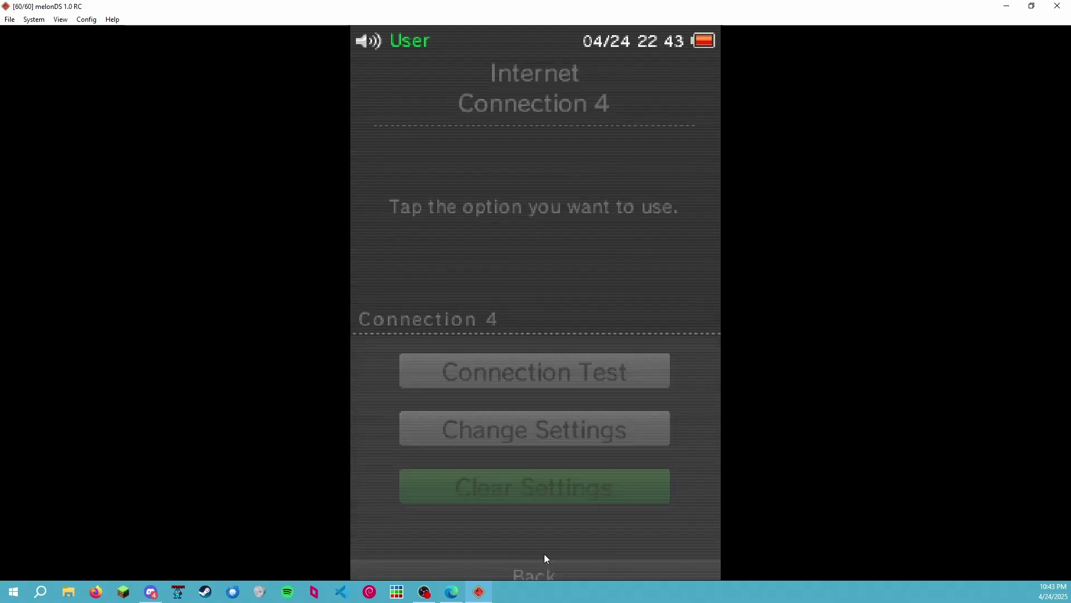
{"action": "left_click", "coordinate": [544, 559]}
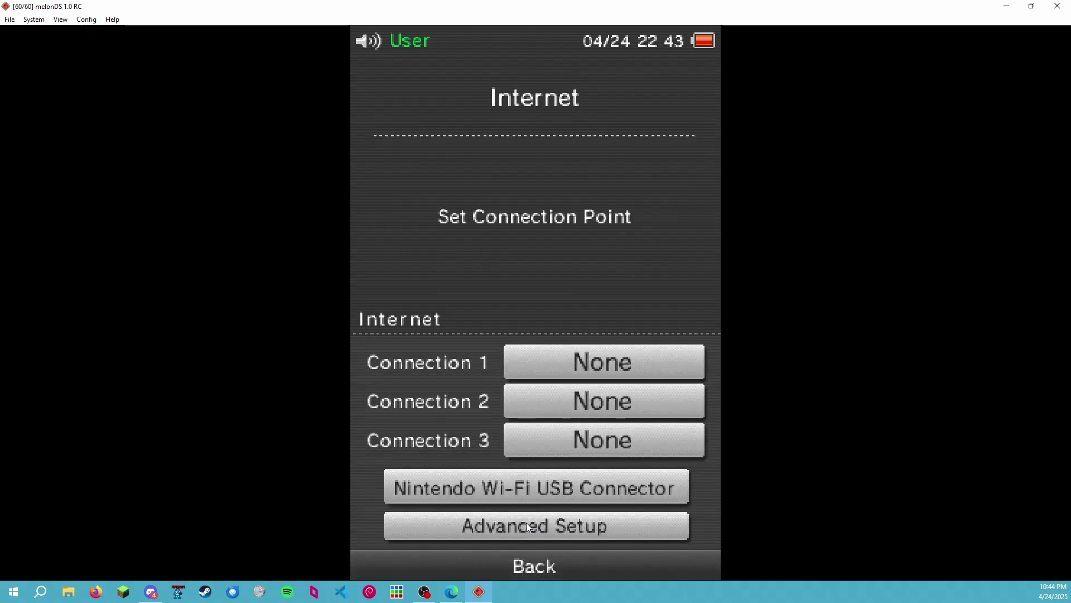
{"action": "left_click", "coordinate": [521, 558]}
- Delete the Nintendo WFC configuration, then check the MAC address in System Information
{"action": "left_click", "coordinate": [518, 444]}
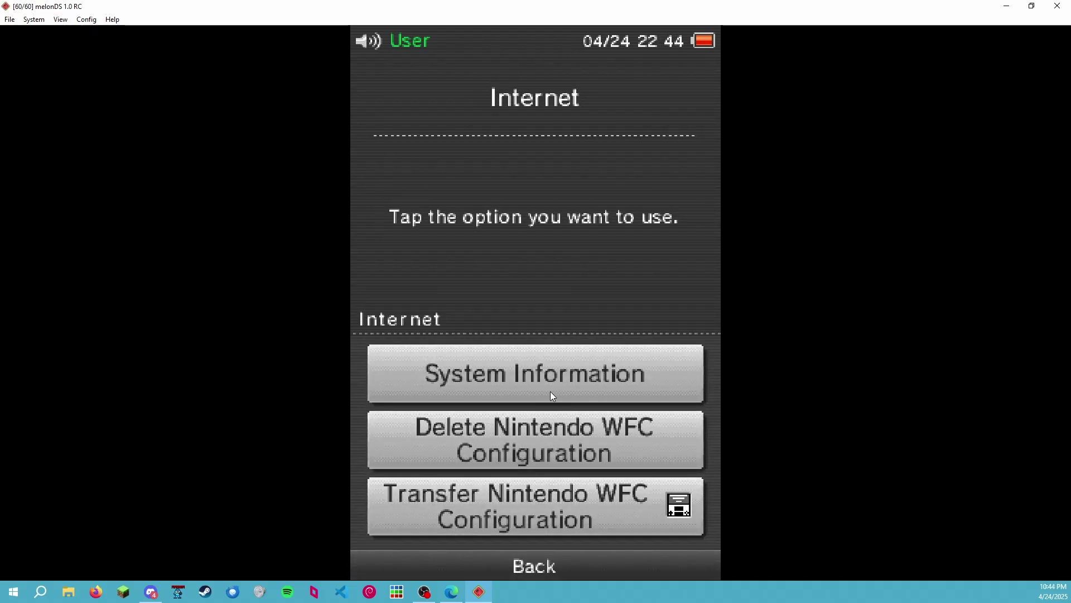
{"action": "left_click", "coordinate": [544, 425]}
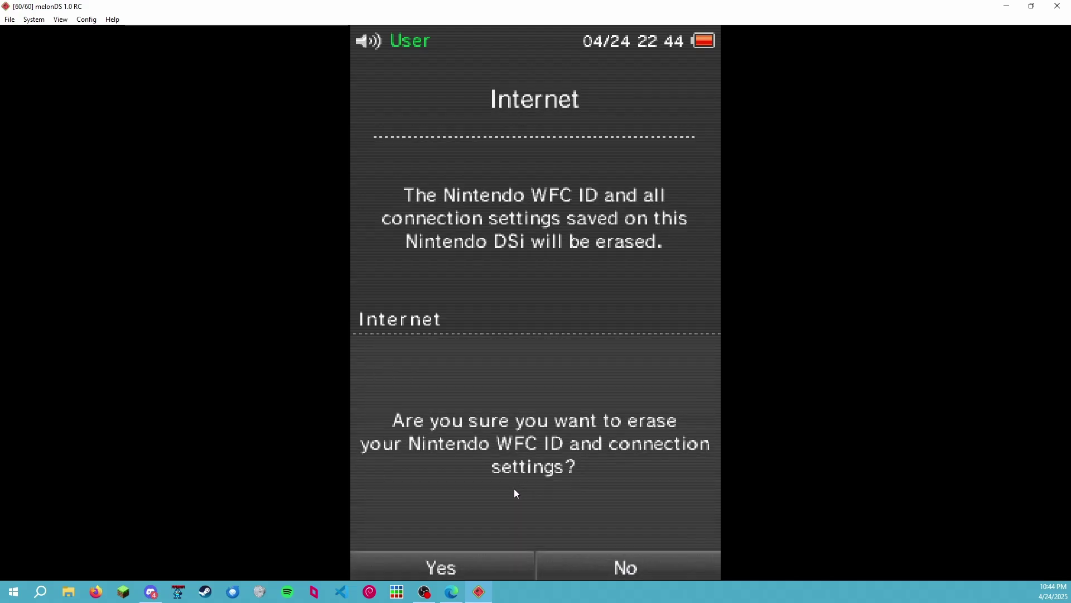
{"action": "left_click", "coordinate": [484, 564]}
{"action": "left_click", "coordinate": [443, 511]}
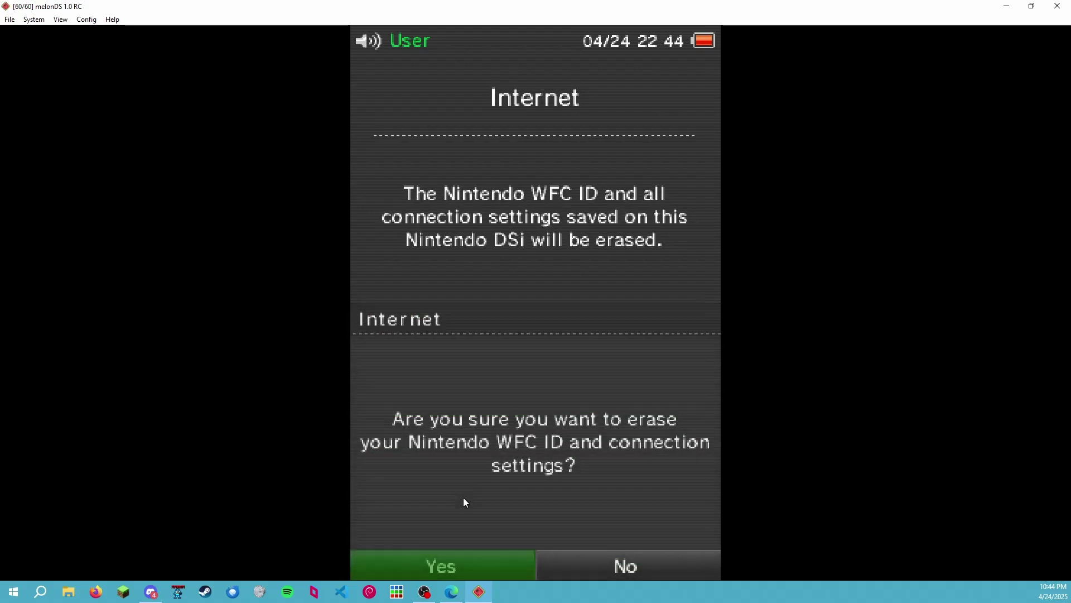
{"action": "left_click", "coordinate": [553, 518]}
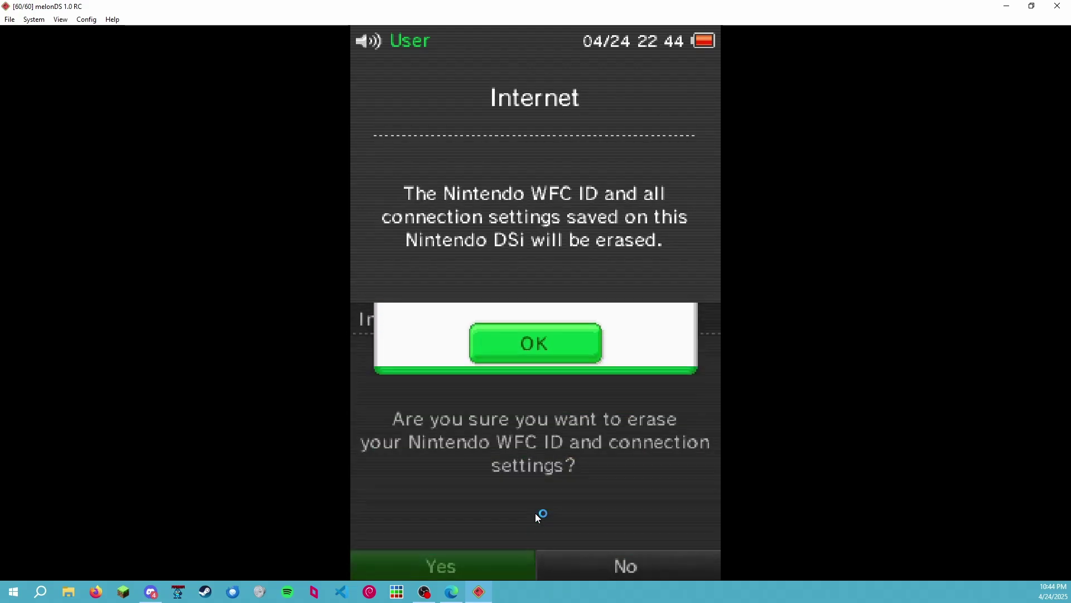
{"action": "left_click", "coordinate": [564, 374]}
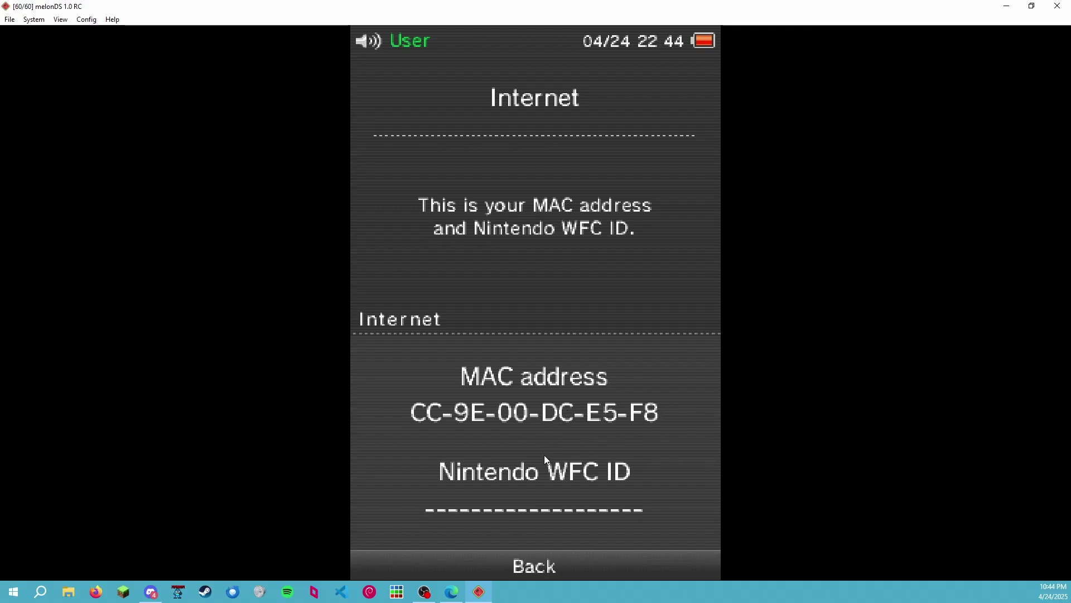
{"action": "left_click", "coordinate": [539, 564]}
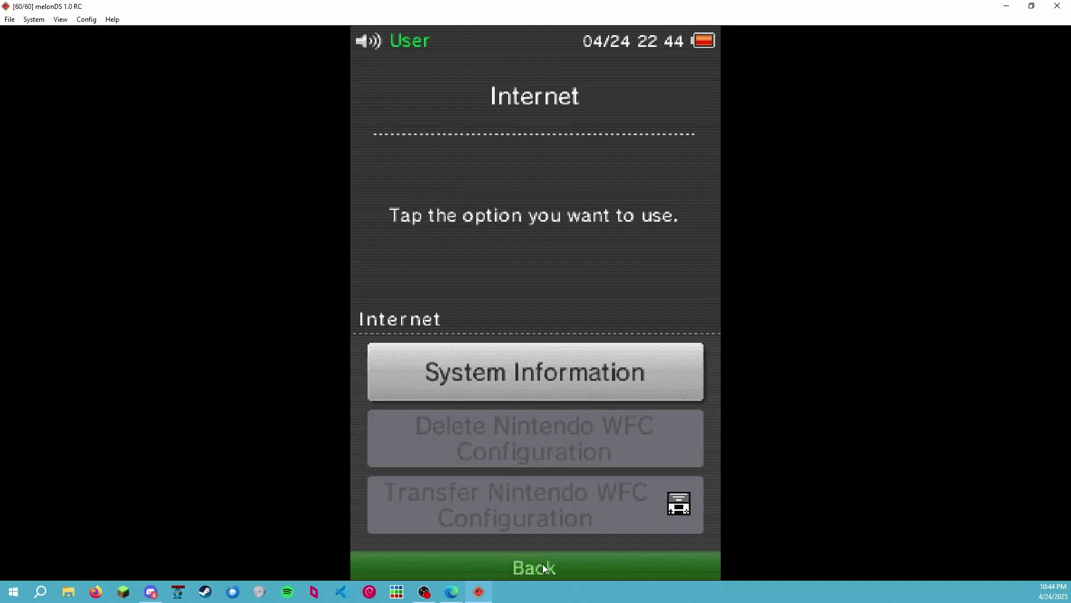
- Set Connection 1 to the melonAP access point, save it, and run the connection test
{"action": "left_click", "coordinate": [545, 567]}
{"action": "left_click", "coordinate": [544, 392]}
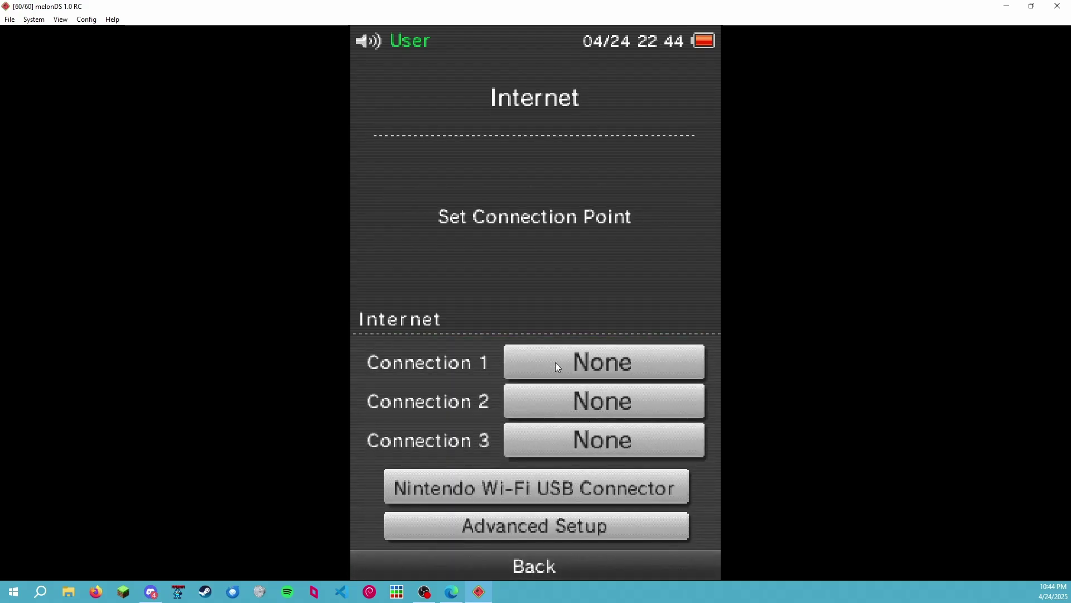
{"action": "left_click", "coordinate": [554, 362]}
{"action": "left_click", "coordinate": [531, 378]}
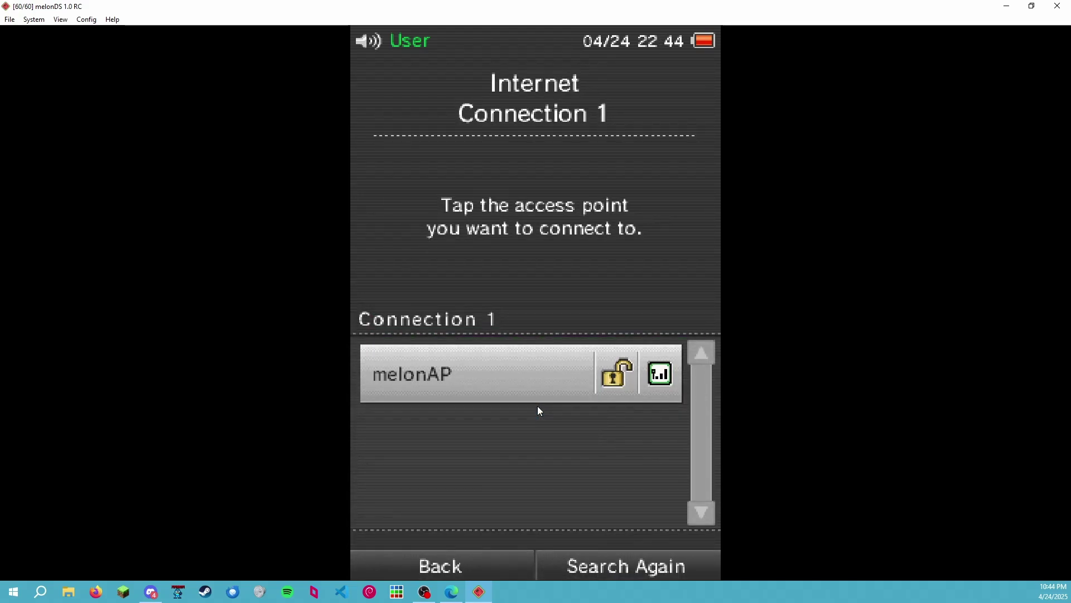
{"action": "left_click", "coordinate": [518, 380]}
{"action": "left_click", "coordinate": [491, 533]}
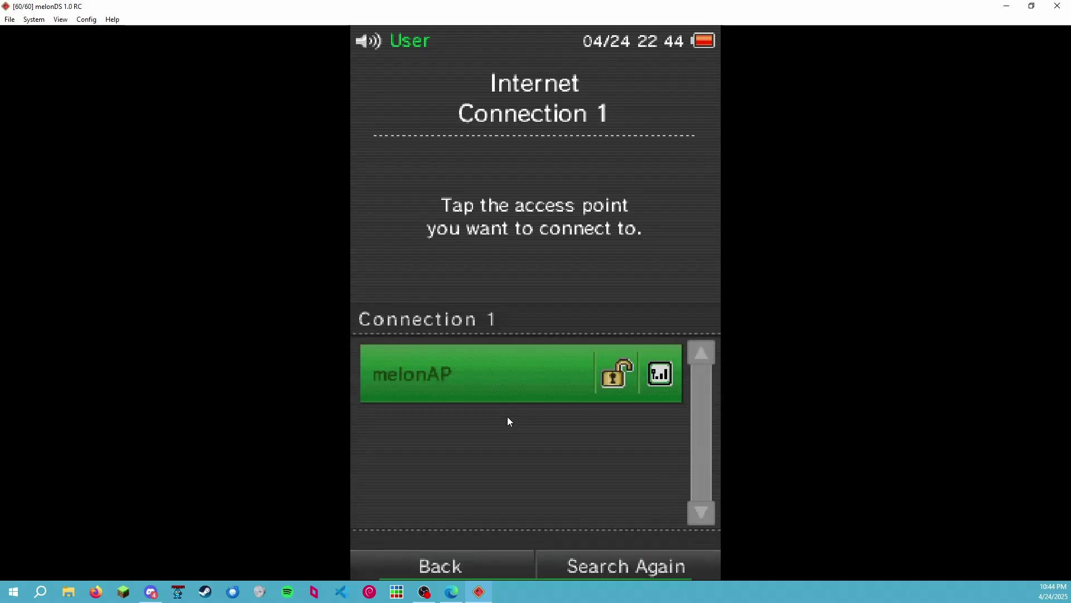
{"action": "left_click", "coordinate": [497, 377]}
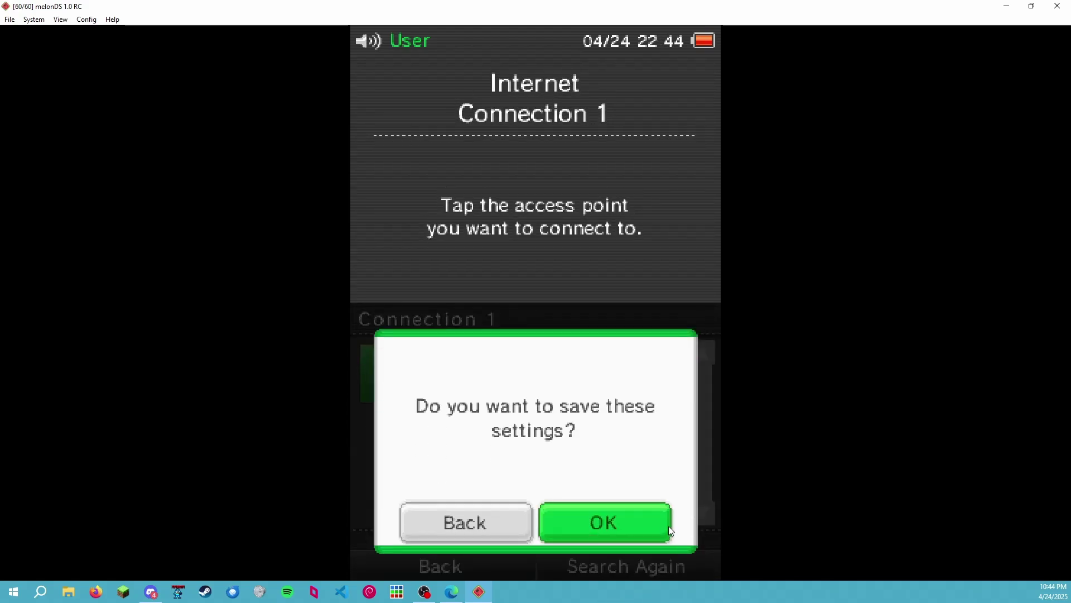
{"action": "left_click", "coordinate": [667, 509]}
{"action": "left_click", "coordinate": [560, 522]}
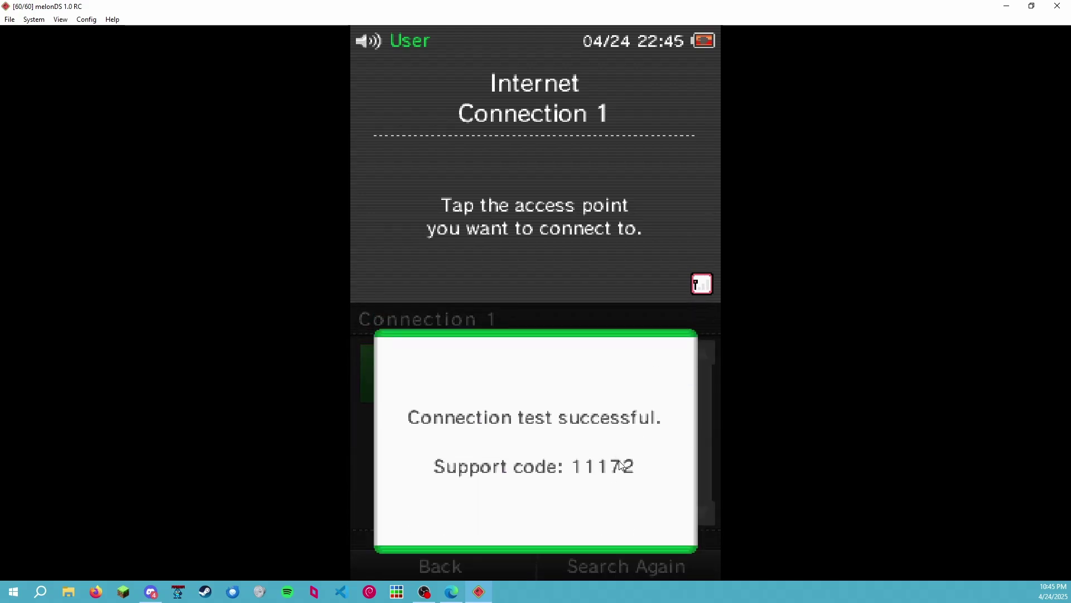
- Edit Connection 1, turn Auto-Obtain DNS off, and open the DNS detailed setup
{"action": "left_click", "coordinate": [619, 465]}
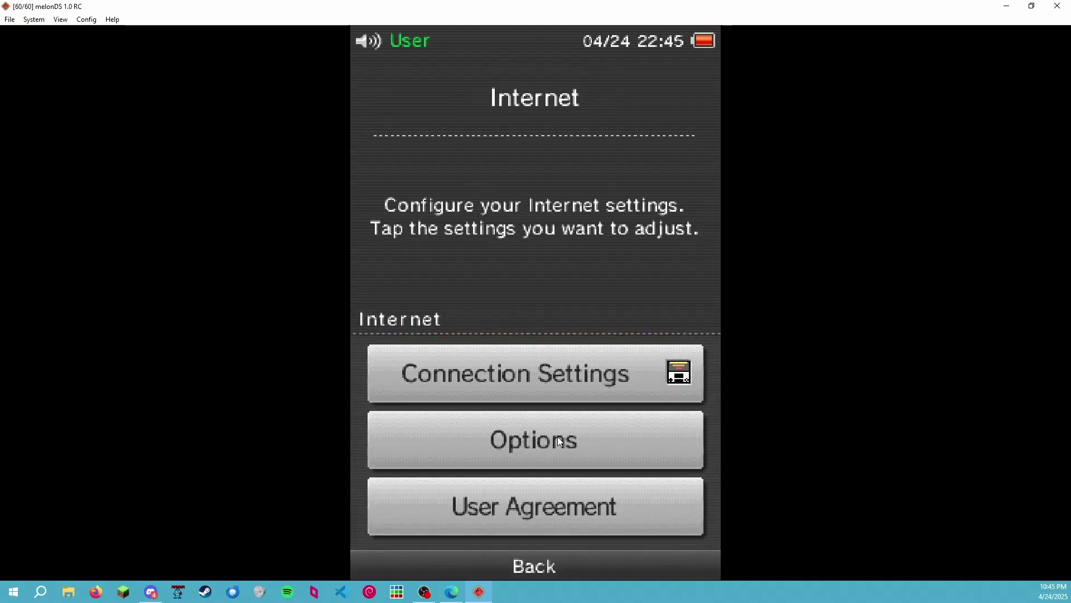
{"action": "left_click", "coordinate": [558, 437]}
{"action": "left_click", "coordinate": [614, 567]}
{"action": "left_click", "coordinate": [513, 372]}
{"action": "left_click", "coordinate": [586, 370]}
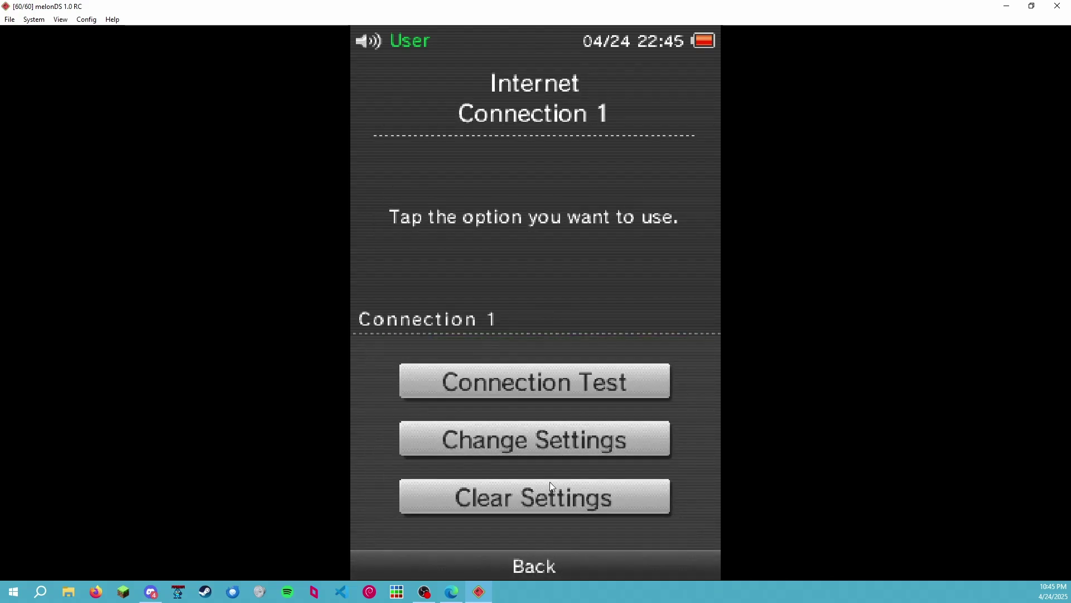
{"action": "left_click", "coordinate": [544, 440]}
{"action": "left_click", "coordinate": [698, 449]}
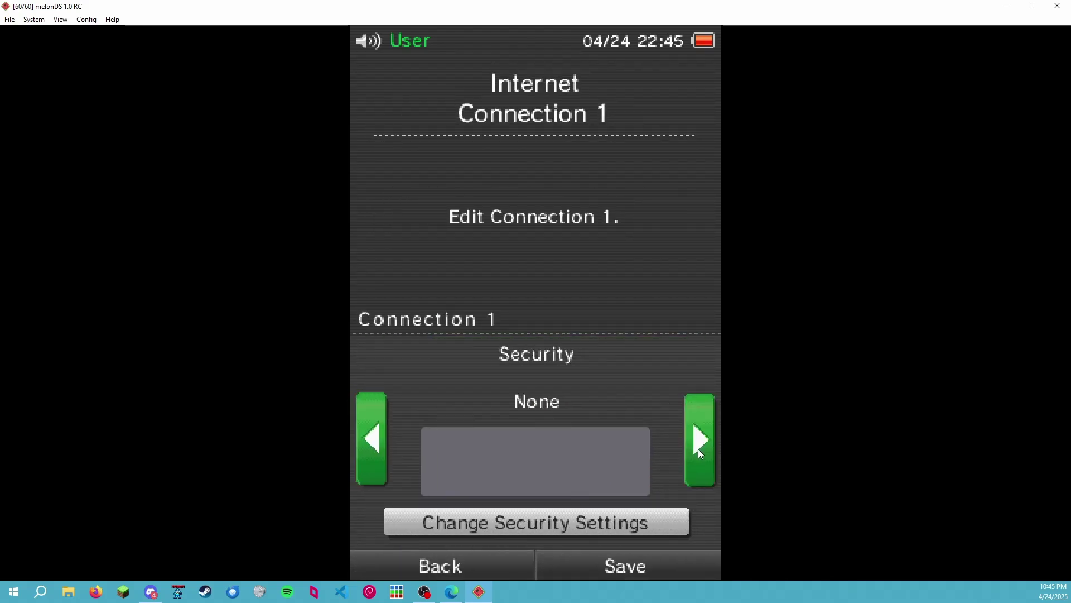
{"action": "left_click", "coordinate": [700, 447]}
{"action": "left_click", "coordinate": [701, 450]}
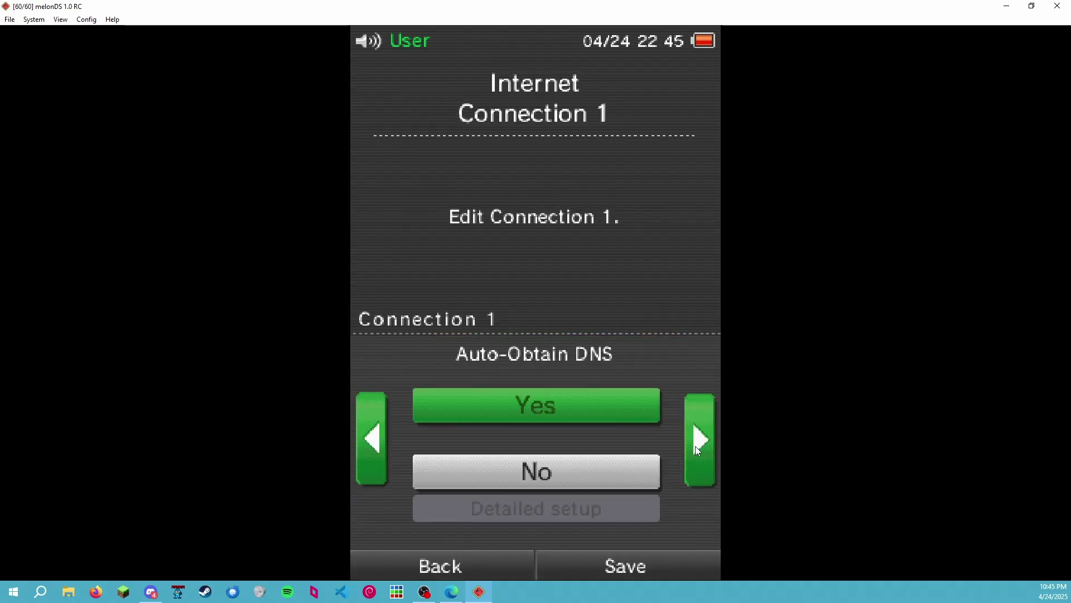
{"action": "left_click", "coordinate": [531, 482]}
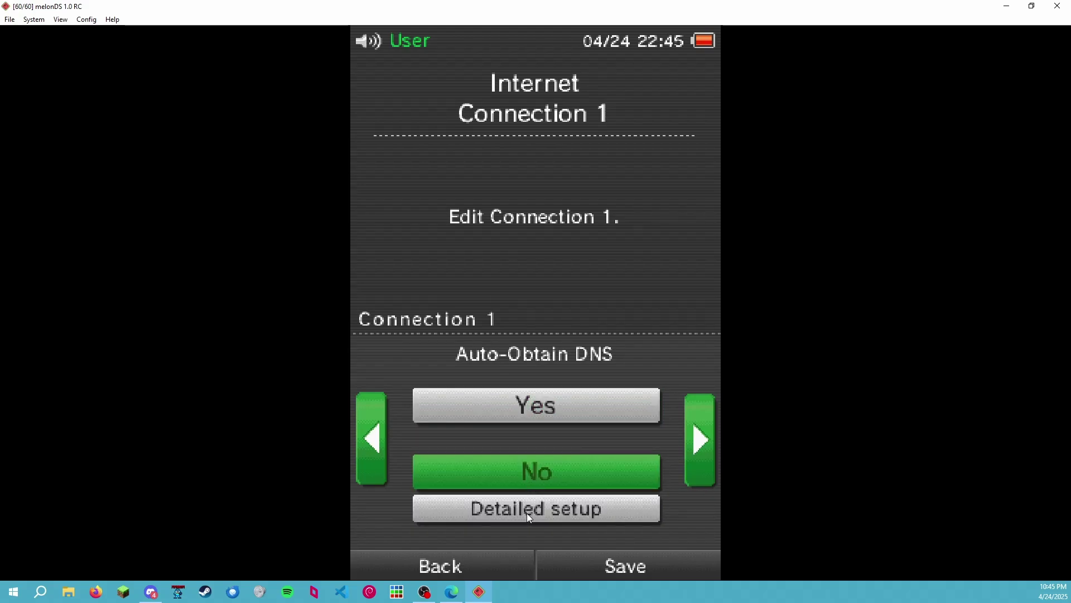
{"action": "left_click", "coordinate": [526, 513]}
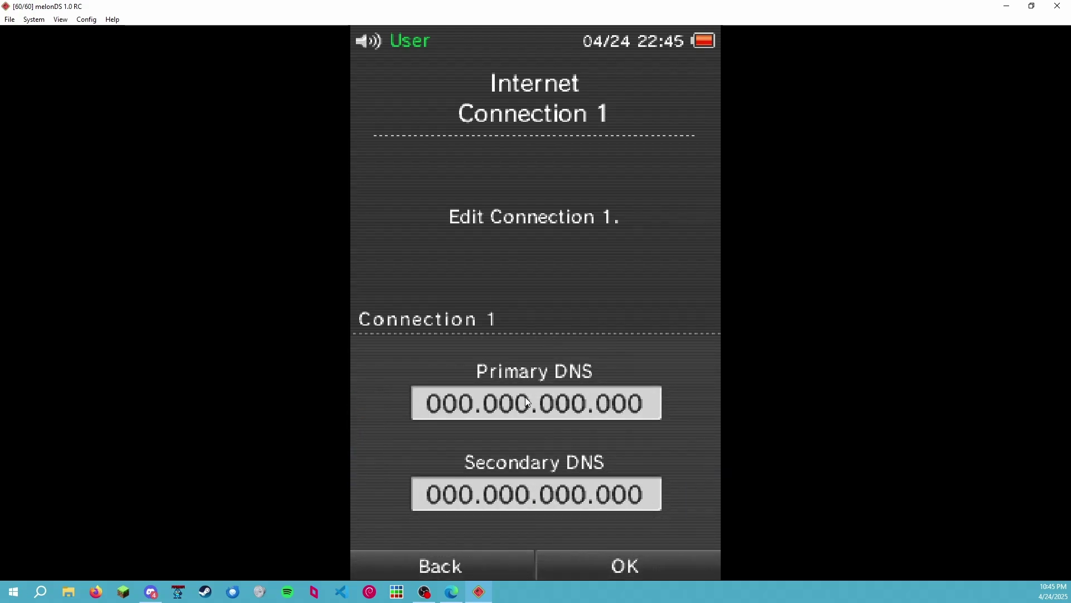
- Enter 178.062.043.212 as the primary DNS address
{"action": "left_click", "coordinate": [524, 397]}
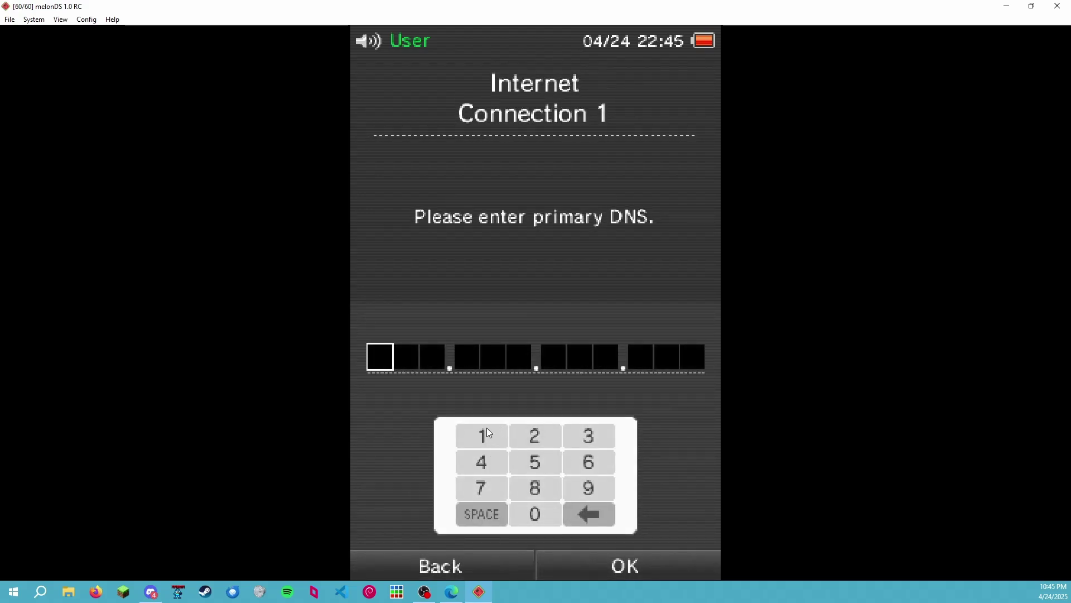
{"action": "left_click", "coordinate": [483, 433]}
{"action": "left_click", "coordinate": [486, 492]}
{"action": "left_click", "coordinate": [537, 490]}
{"action": "left_click", "coordinate": [535, 514]}
{"action": "left_click", "coordinate": [587, 463]}
{"action": "left_click", "coordinate": [536, 436]}
{"action": "left_click", "coordinate": [532, 518]}
{"action": "left_click", "coordinate": [481, 460]}
{"action": "left_click", "coordinate": [575, 439]}
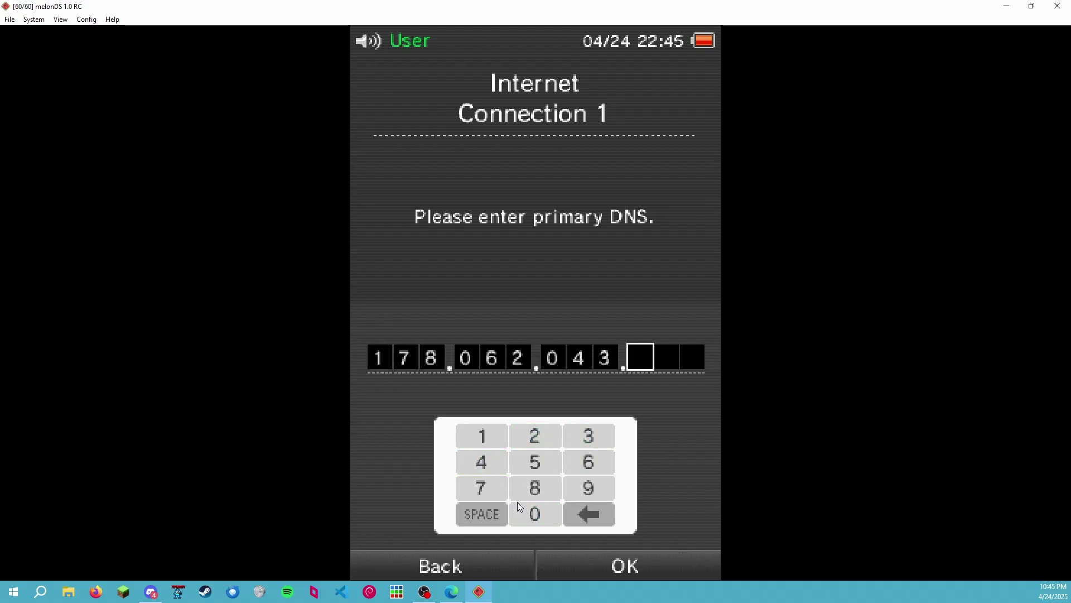
{"action": "left_click", "coordinate": [523, 440]}
{"action": "left_click", "coordinate": [482, 436]}
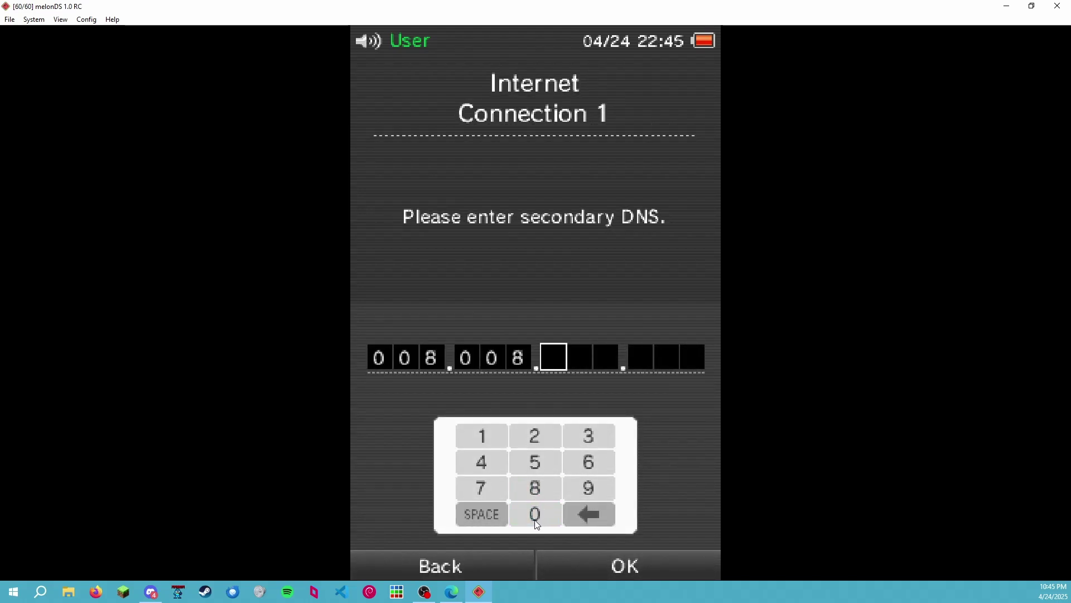
- Enter 008.008.008.008 as the secondary DNS and confirm both addresses
{"action": "left_click", "coordinate": [535, 519]}
{"action": "left_click", "coordinate": [536, 519]}
{"action": "left_click", "coordinate": [535, 493]}
{"action": "left_click", "coordinate": [537, 509]}
{"action": "left_click", "coordinate": [538, 508]}
{"action": "left_click", "coordinate": [587, 576]}
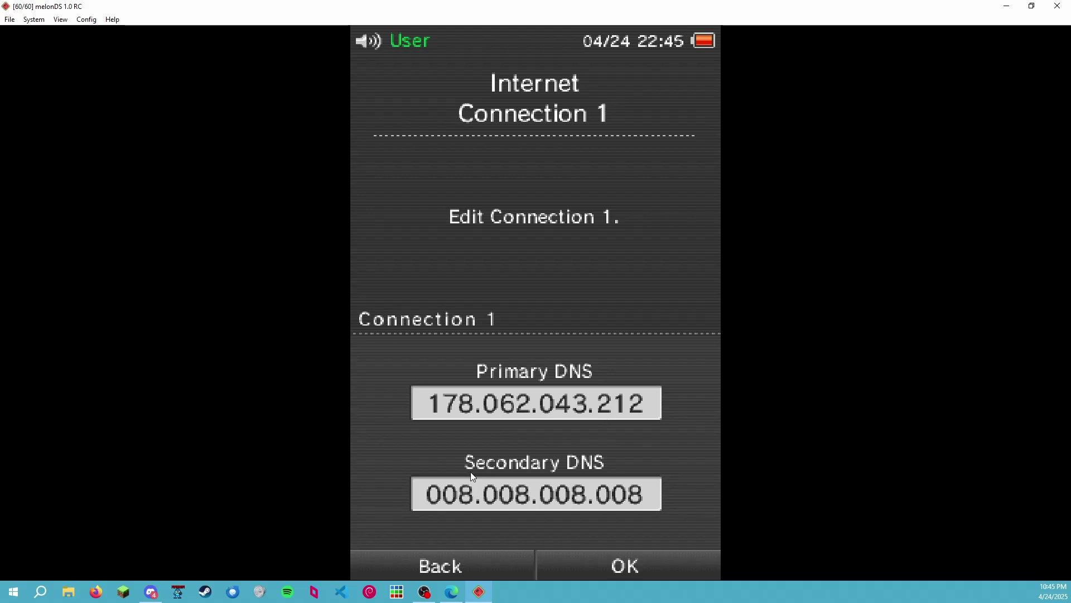
{"action": "left_click", "coordinate": [587, 558]}
- Save Connection 1 with the custom DNS, rerun its connection test, and dismiss the success message
{"action": "left_click", "coordinate": [621, 567]}
{"action": "left_click", "coordinate": [464, 519]}
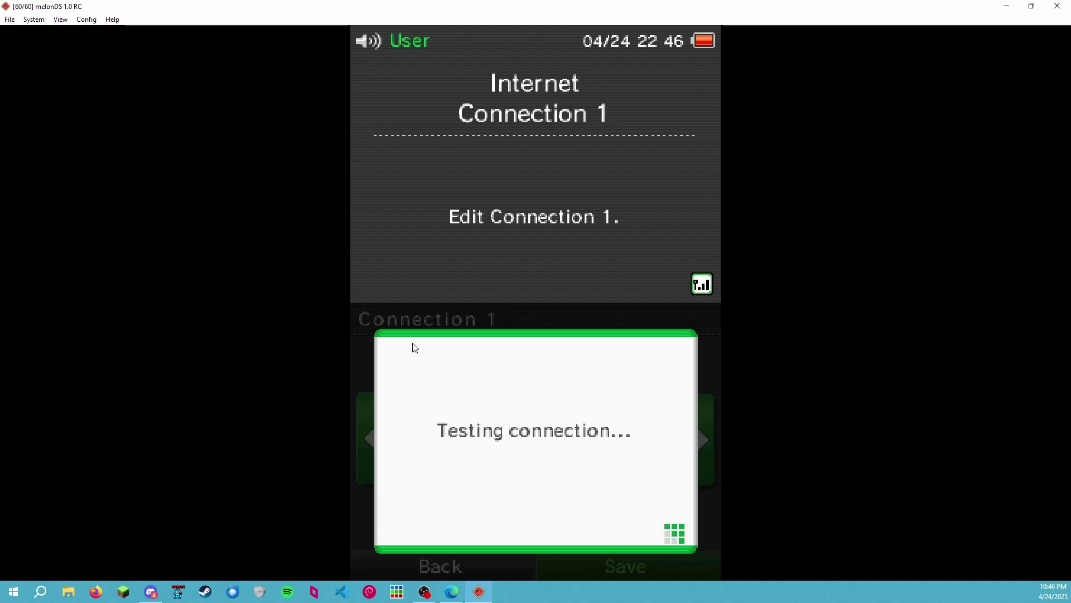
{"action": "left_click", "coordinate": [87, 20]}
{"action": "left_click", "coordinate": [86, 20]}
{"action": "left_click", "coordinate": [87, 20]}
{"action": "left_click", "coordinate": [589, 489]}
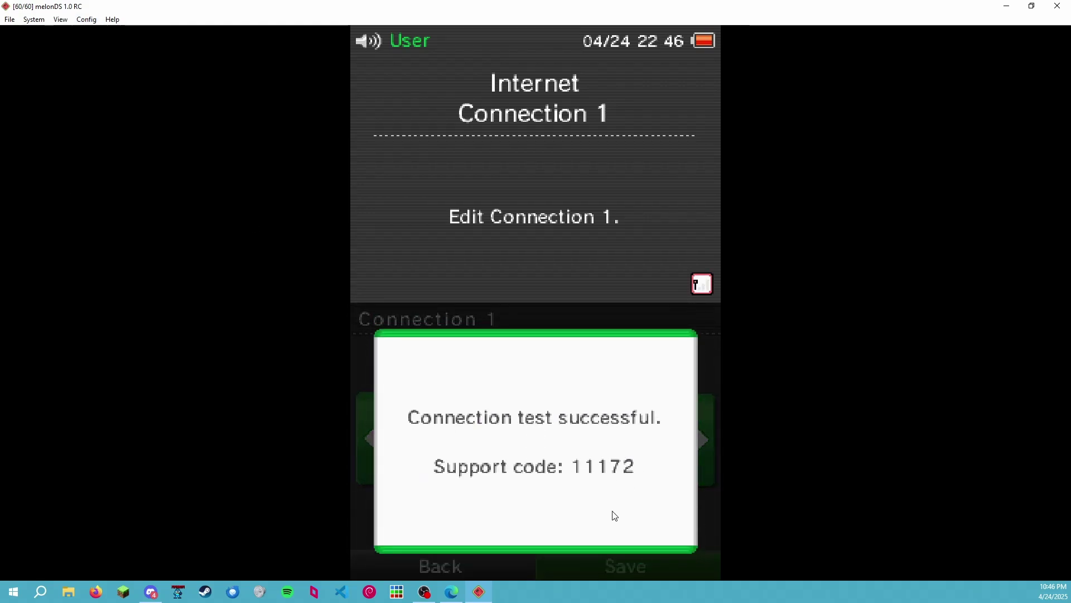
{"action": "left_click", "coordinate": [600, 503]}
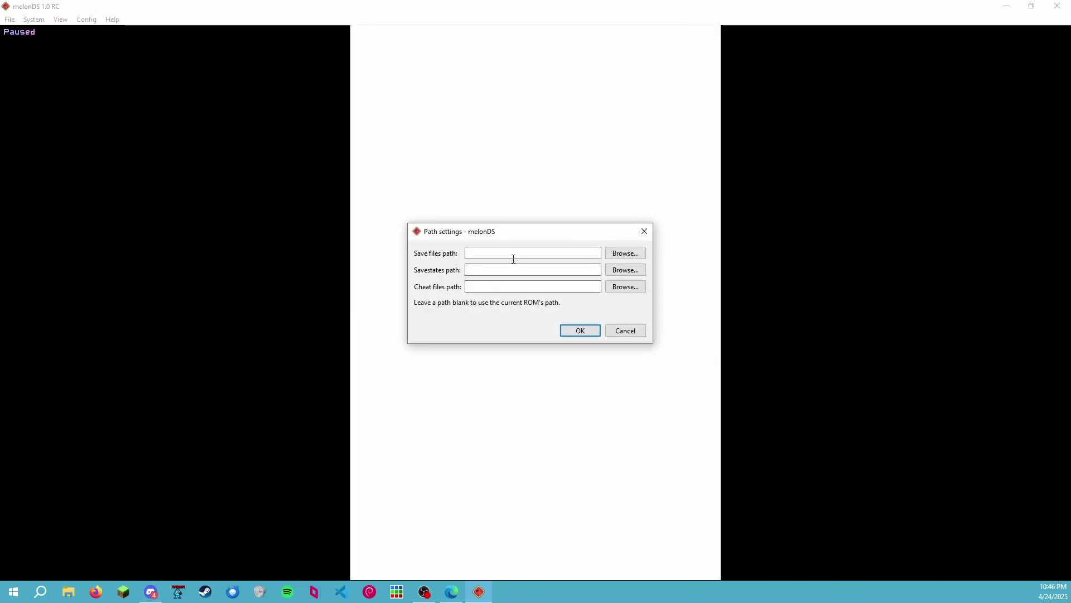
- Point the save path to a newly created 'saves' folder
{"action": "left_click", "coordinate": [619, 255]}
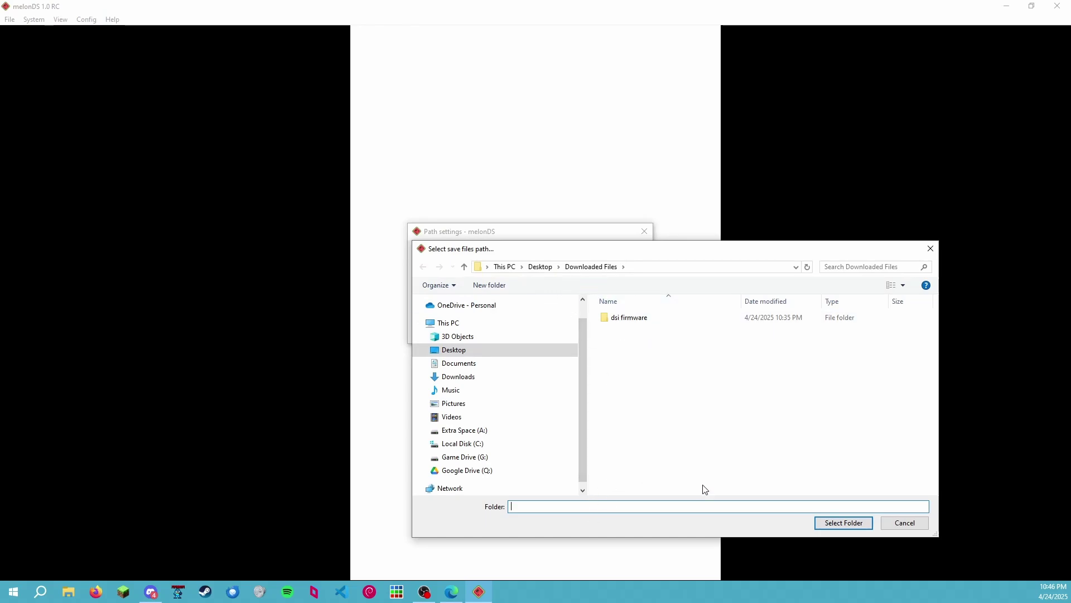
{"action": "left_click", "coordinate": [490, 285]}
{"action": "type", "text": "saves"}
{"action": "key", "text": "Return"}
{"action": "left_click", "coordinate": [844, 523]}
- Point the savestate path to a newly created 'savestates' folder
{"action": "left_click", "coordinate": [625, 270]}
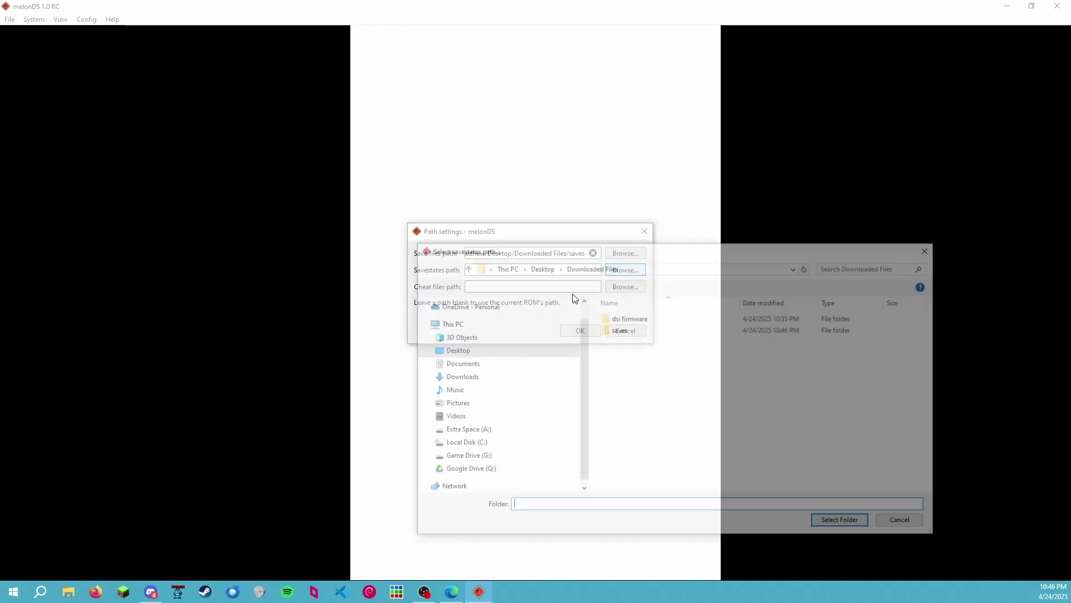
{"action": "left_click", "coordinate": [489, 285]}
{"action": "type", "text": "savestates"}
{"action": "key", "text": "Return"}
{"action": "left_click", "coordinate": [844, 522]}
- Point the cheat path to a newly created 'cheats' folder and apply the paths with OK
{"action": "left_click", "coordinate": [625, 285]}
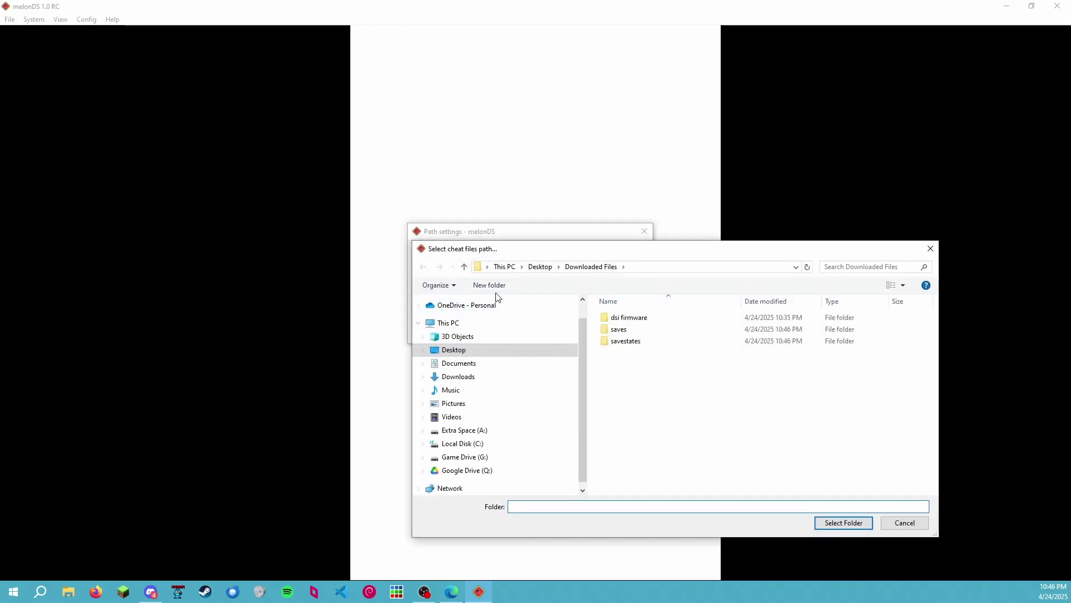
{"action": "left_click", "coordinate": [493, 287]}
{"action": "type", "text": "cheats"}
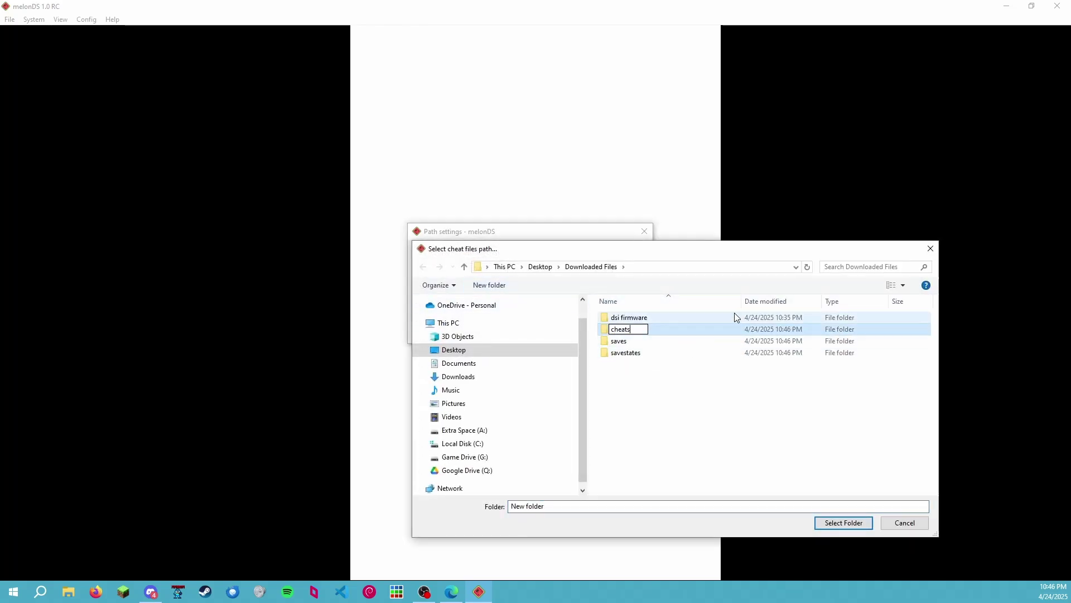
{"action": "key", "text": "Return"}
{"action": "left_click", "coordinate": [841, 523]}
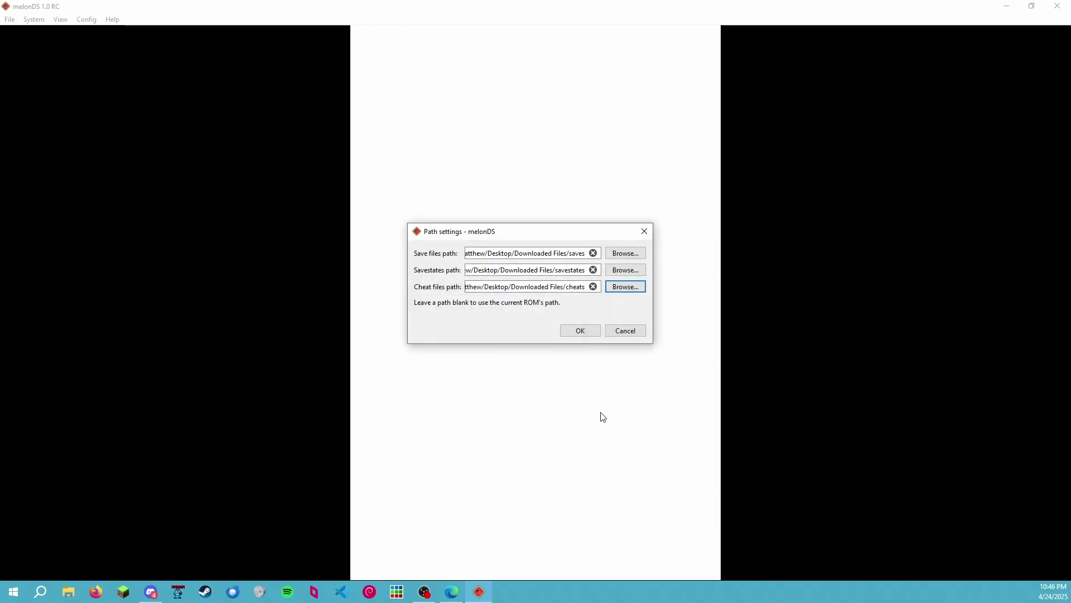
{"action": "left_click", "coordinate": [573, 334]}
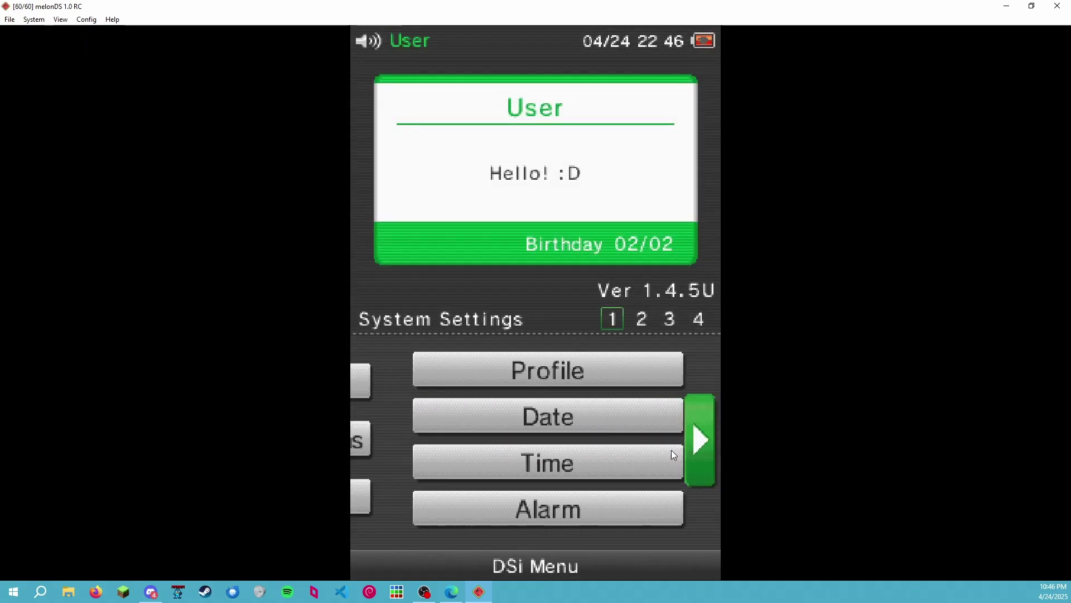
- Open Connection 1's settings to verify the custom primary and secondary DNS, then back out
{"action": "left_click", "coordinate": [703, 455]}
{"action": "left_click", "coordinate": [562, 505]}
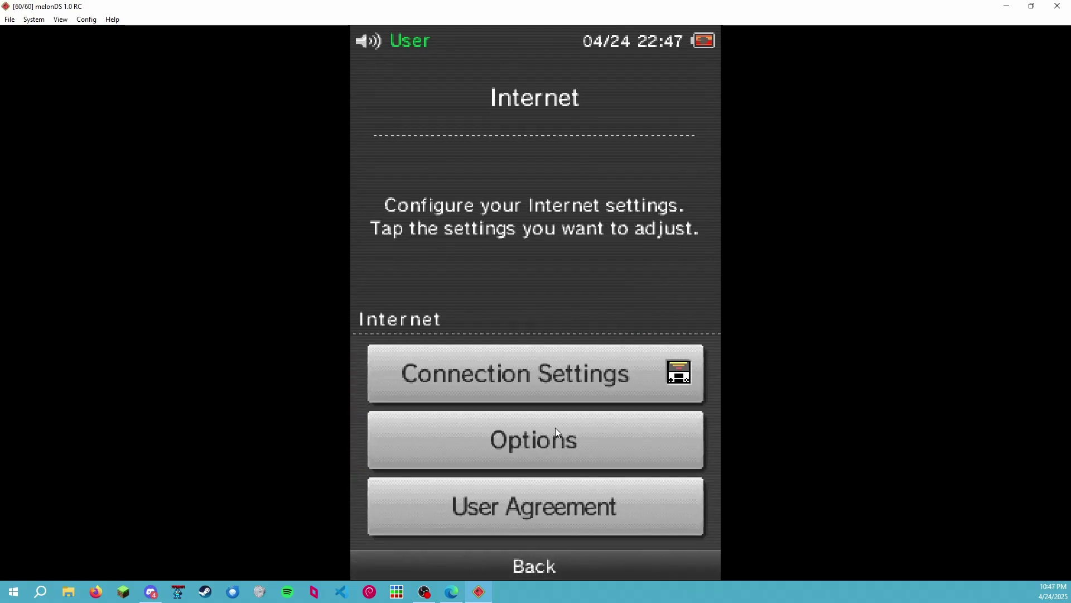
{"action": "left_click", "coordinate": [549, 376]}
{"action": "left_click", "coordinate": [594, 359]}
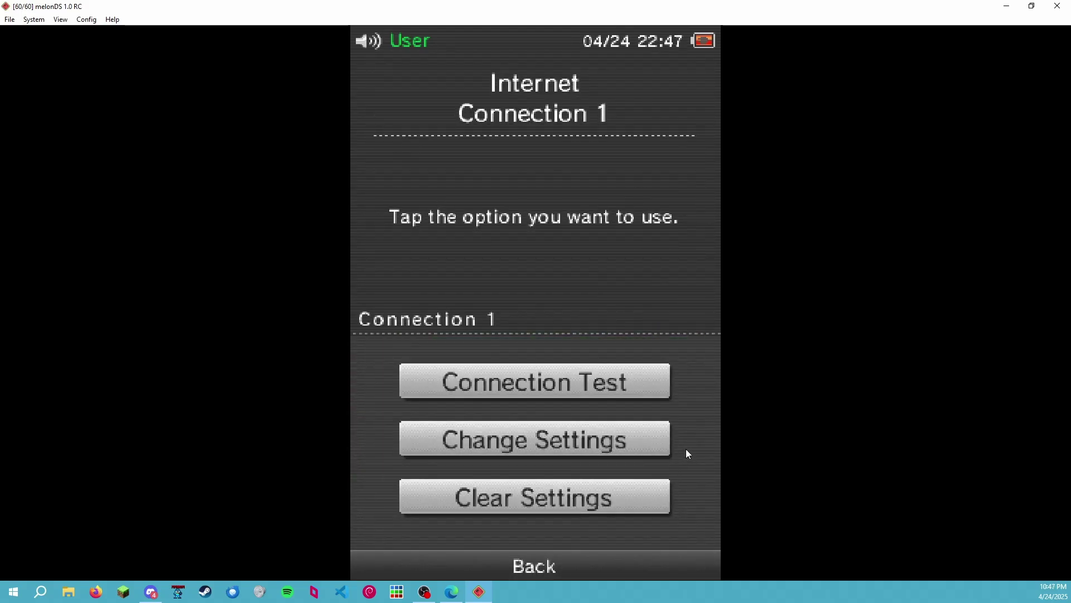
{"action": "left_click", "coordinate": [659, 446]}
{"action": "left_click", "coordinate": [701, 451]}
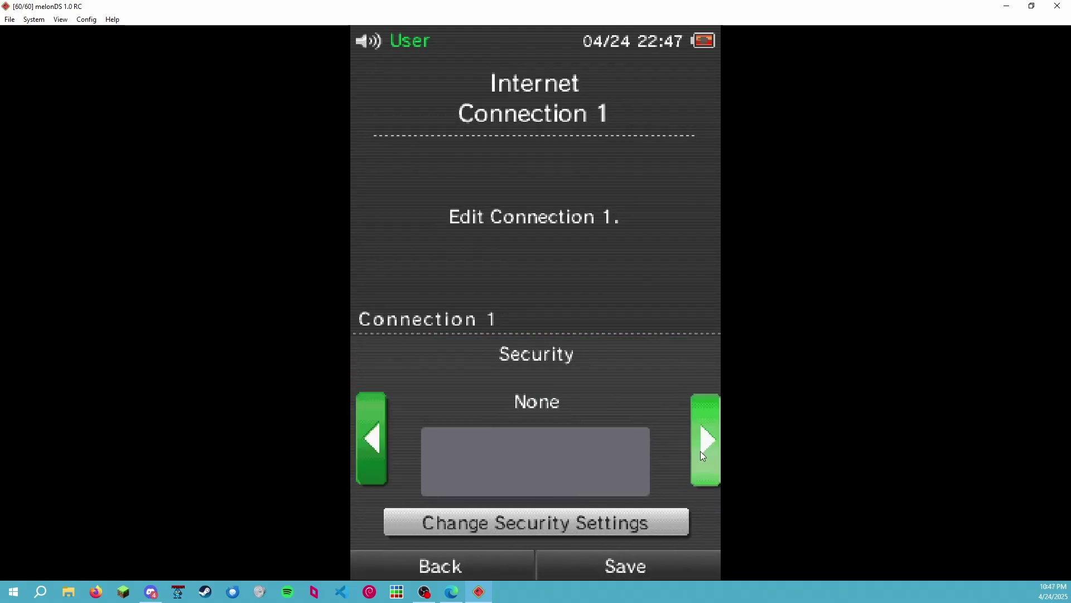
{"action": "left_click", "coordinate": [700, 451]}
{"action": "left_click", "coordinate": [700, 450]}
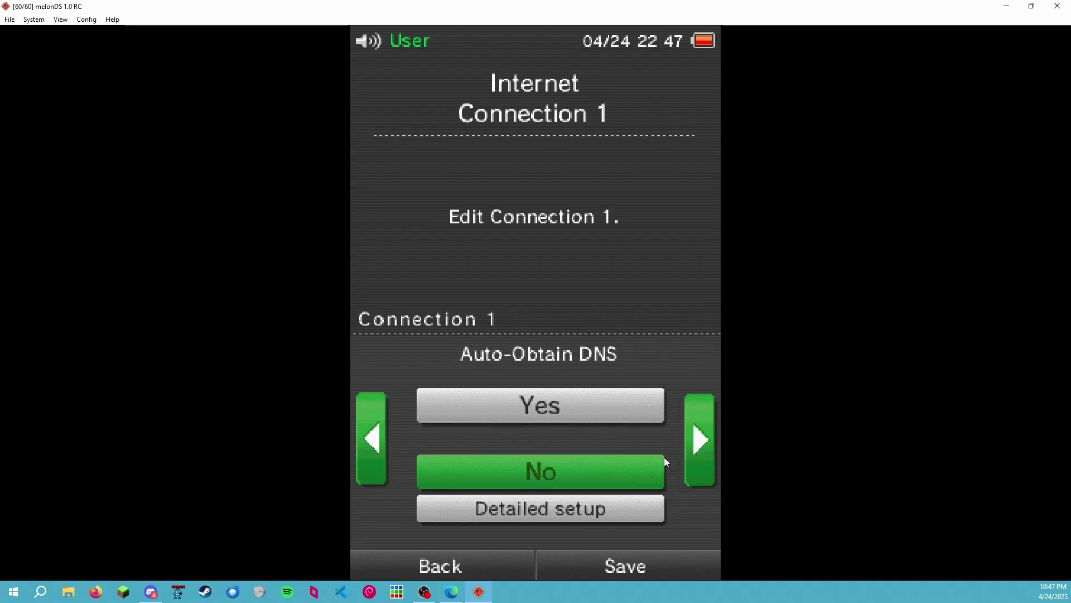
{"action": "left_click", "coordinate": [539, 514]}
{"action": "left_click", "coordinate": [497, 567]}
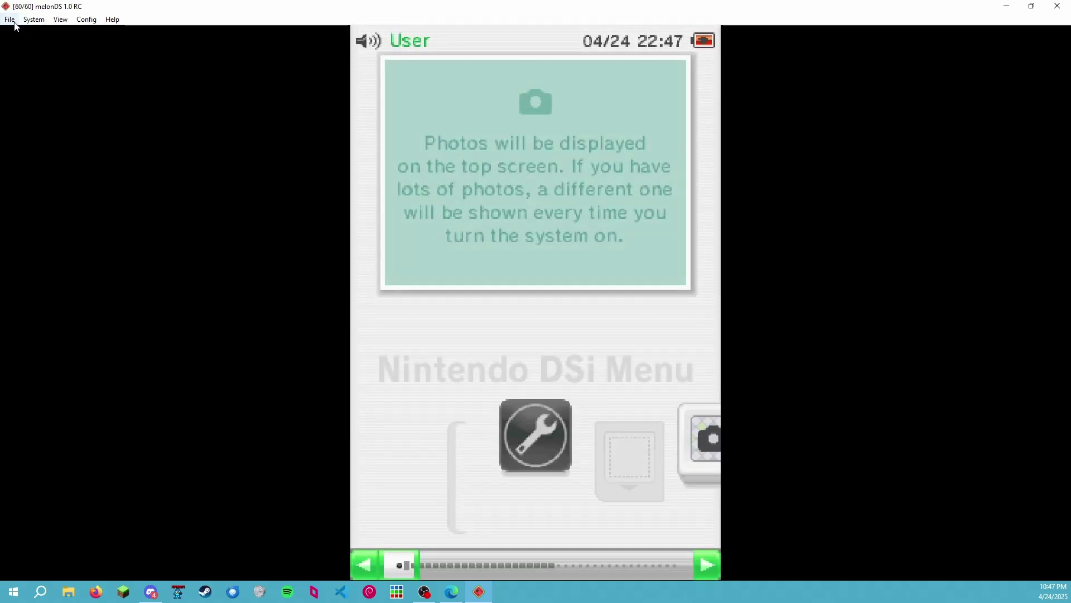
- Open and boot the 'Pokemon - Black Version' .nds ROM via File > Open ROM
{"action": "left_click", "coordinate": [11, 20]}
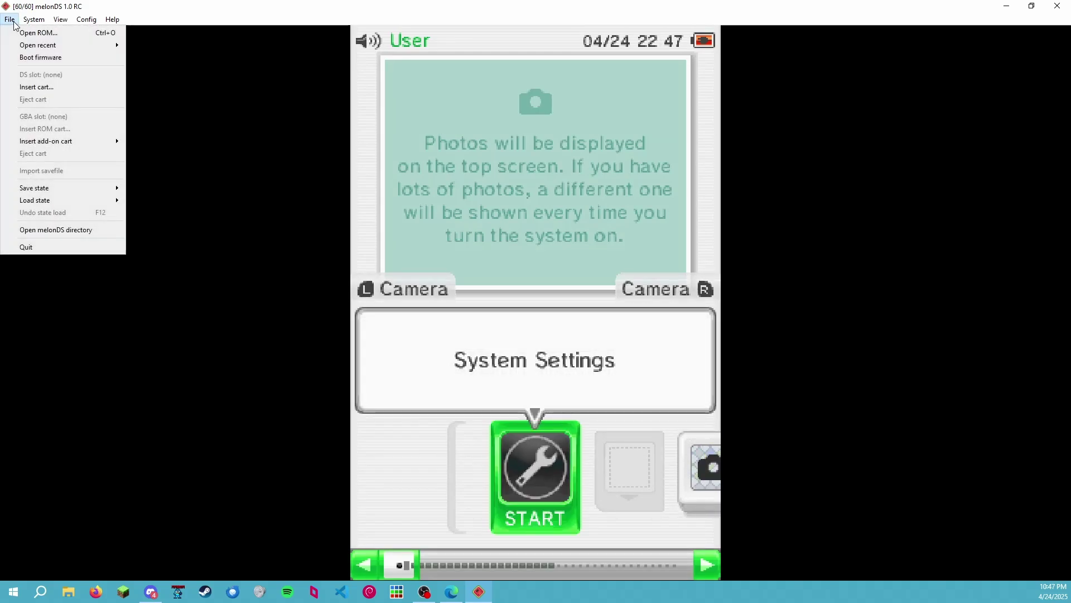
{"action": "left_click", "coordinate": [62, 87]}
{"action": "left_click", "coordinate": [244, 139]}
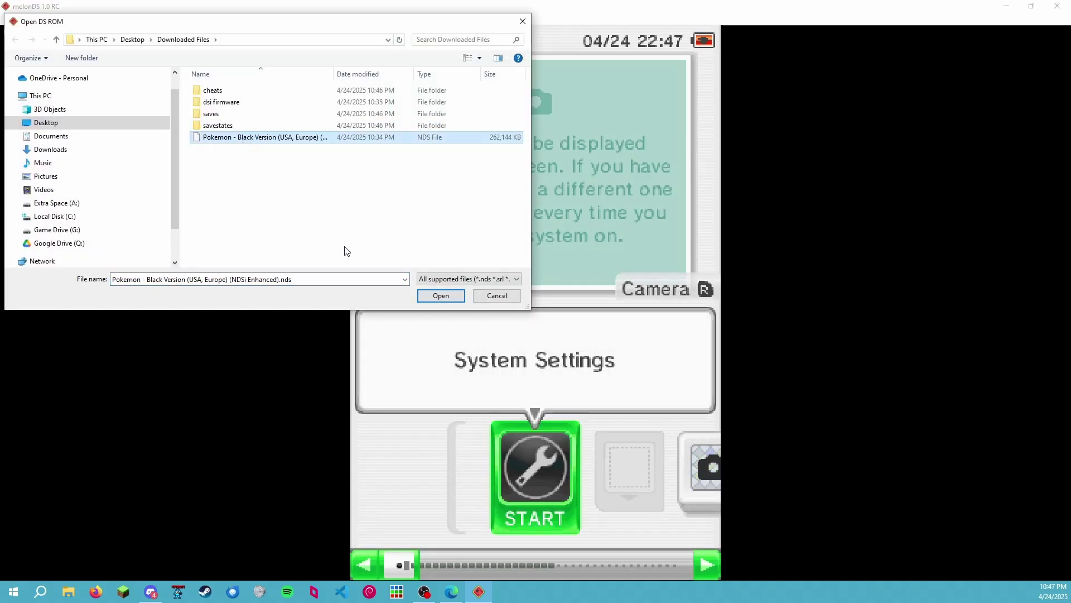
{"action": "left_click", "coordinate": [441, 295]}
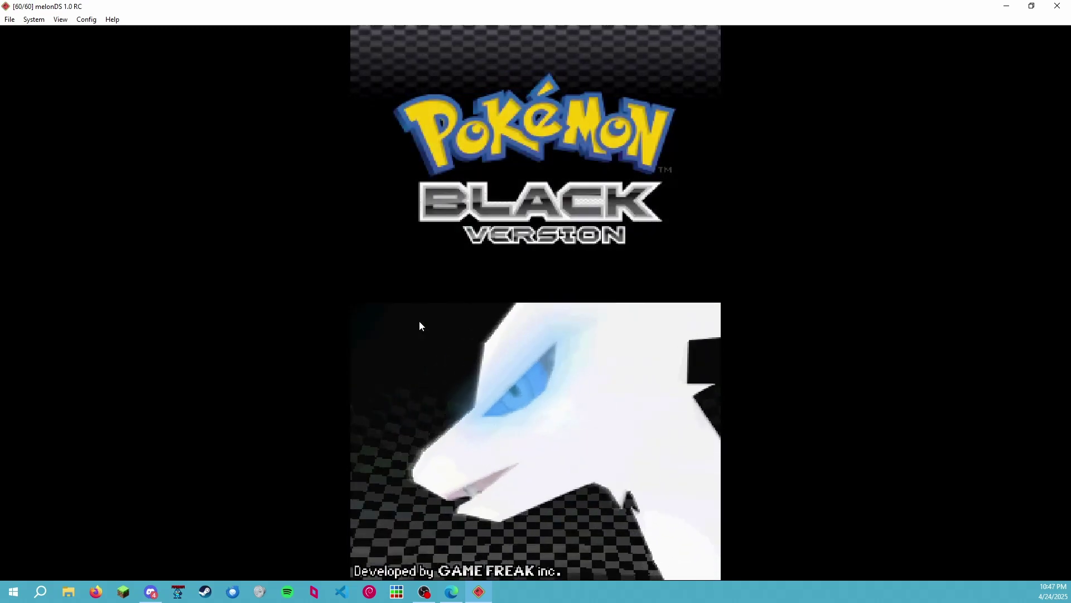
- Pass the title screen, check Nintendo WFC Settings, then start Mystery Gift
{"action": "key", "text": "Return"}
{"action": "key", "text": "Down"}
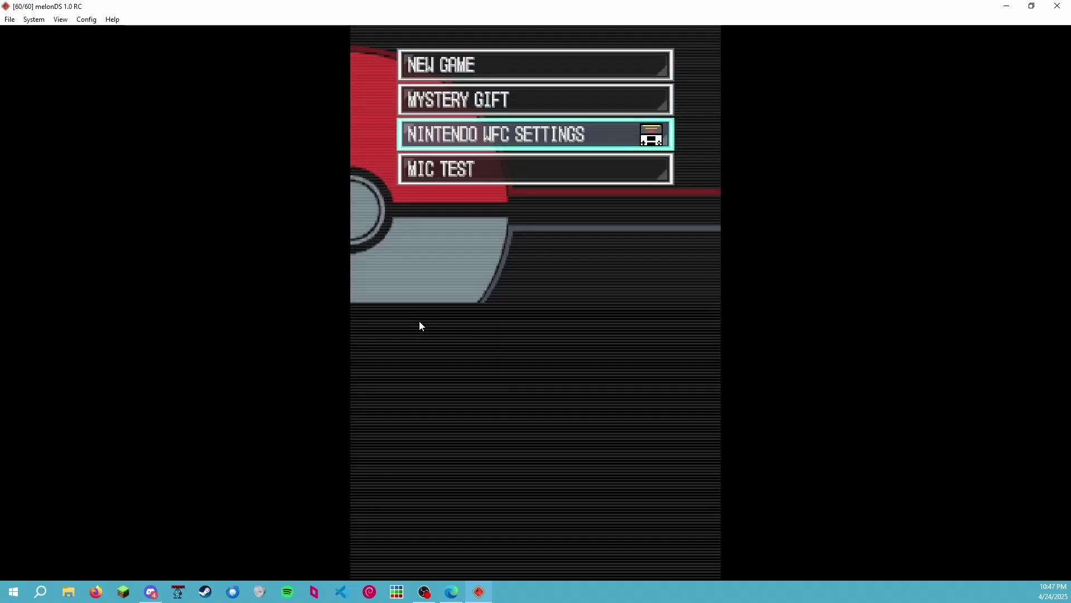
{"action": "key", "text": "x"}
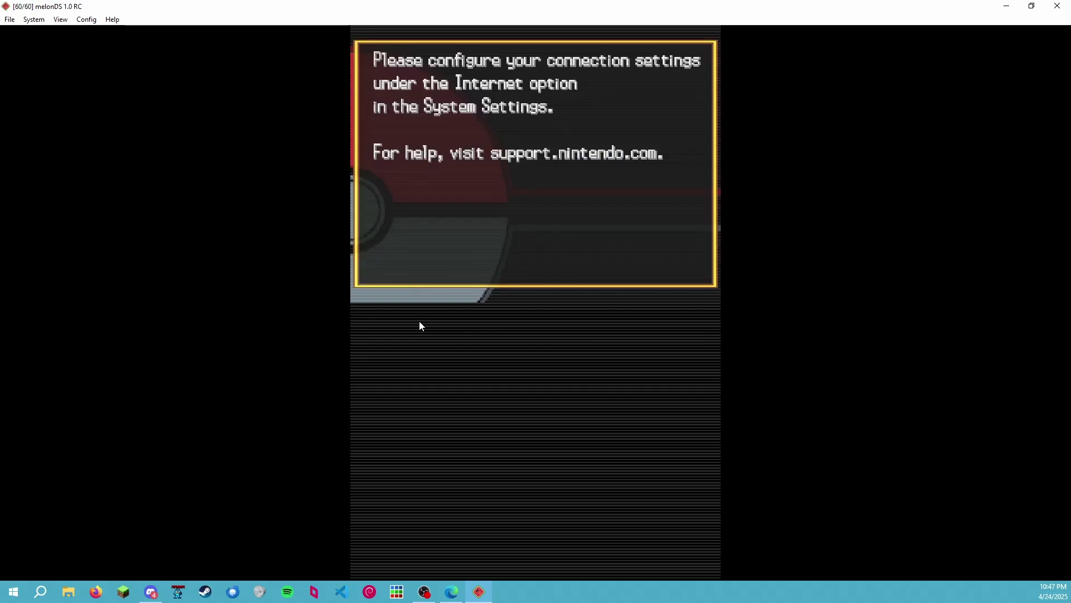
{"action": "key", "text": "x"}
{"action": "key", "text": "Up"}
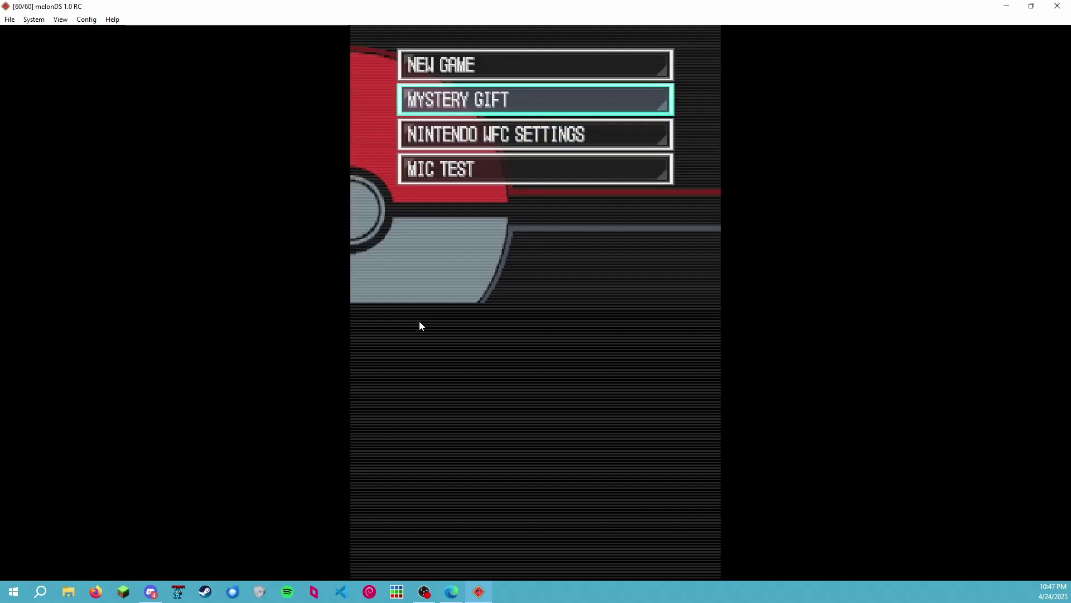
{"action": "key", "text": "x"}
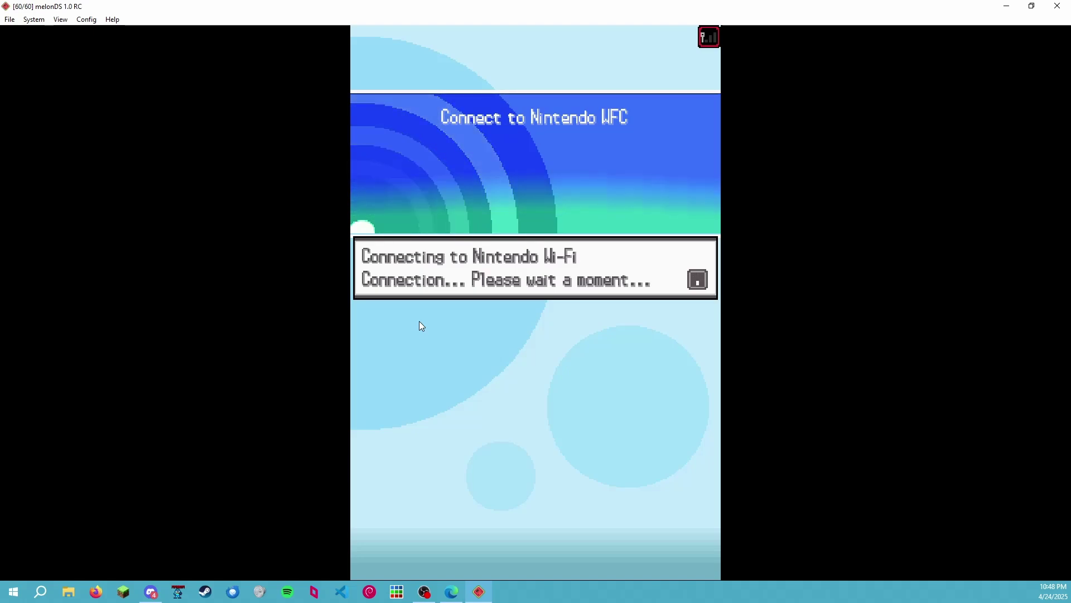
- Back in melonDS, receive the Mewtwo returns! gift and advance to its Wonder Card dated 4/24/2025
{"action": "key", "text": "alt+Tab"}
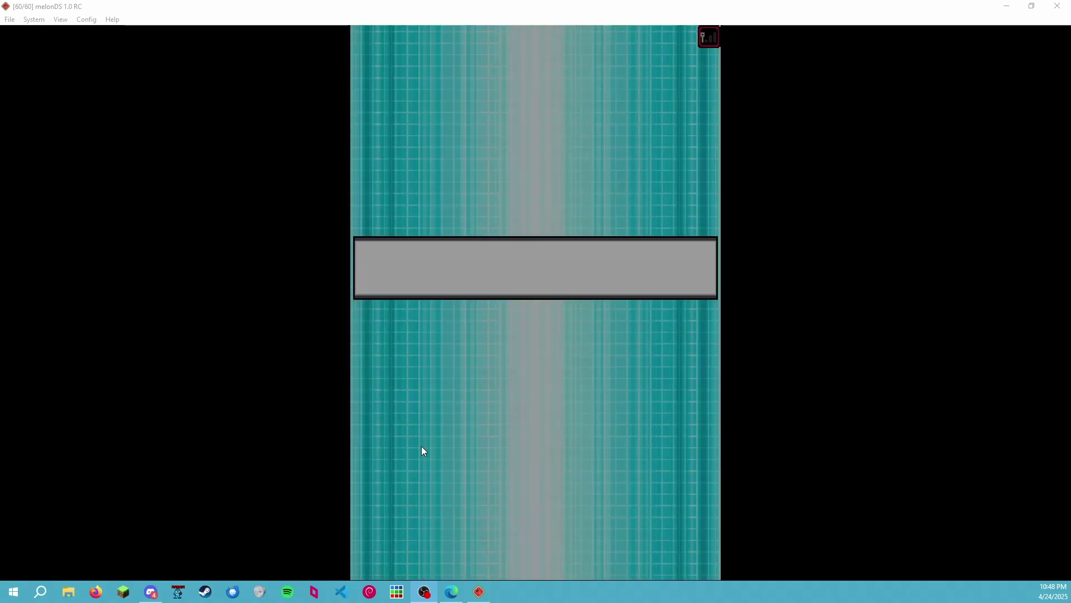
{"action": "left_click", "coordinate": [537, 427]}
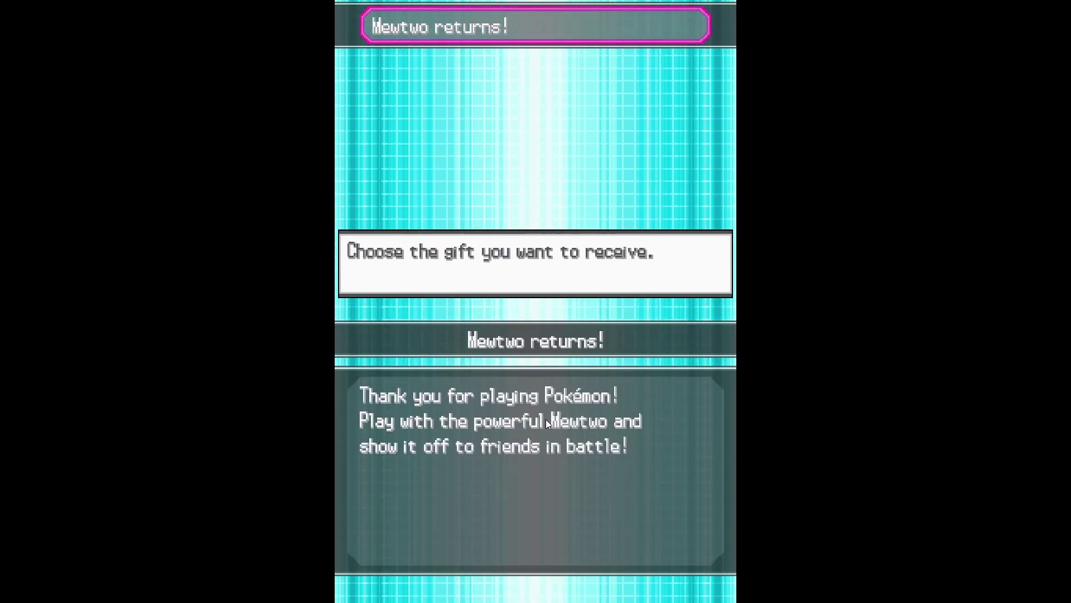
{"action": "key", "text": "x"}
{"action": "key", "text": "x"}
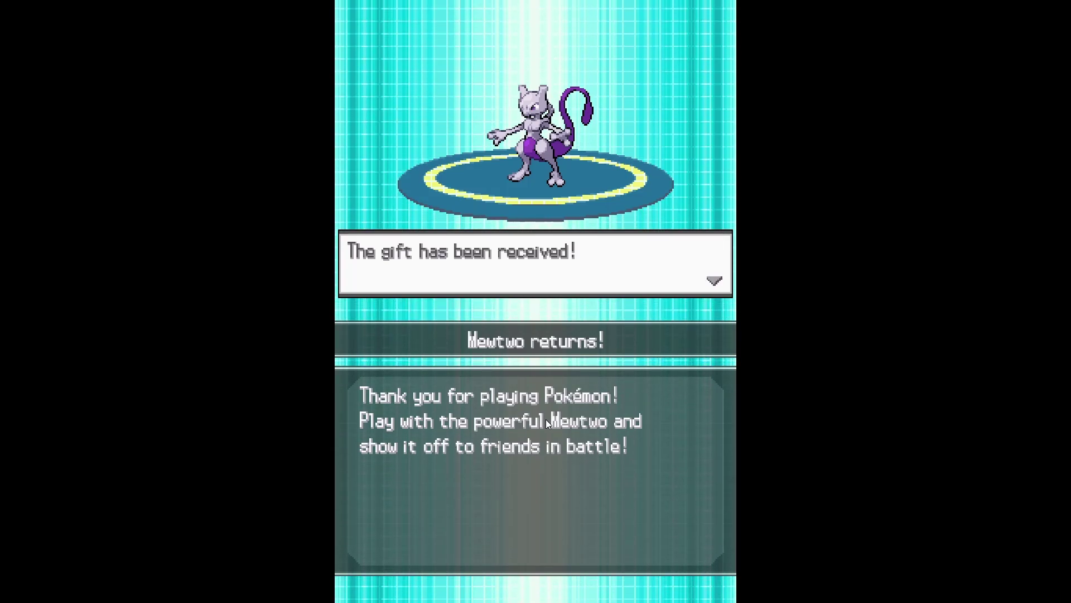
{"action": "key", "text": "x"}
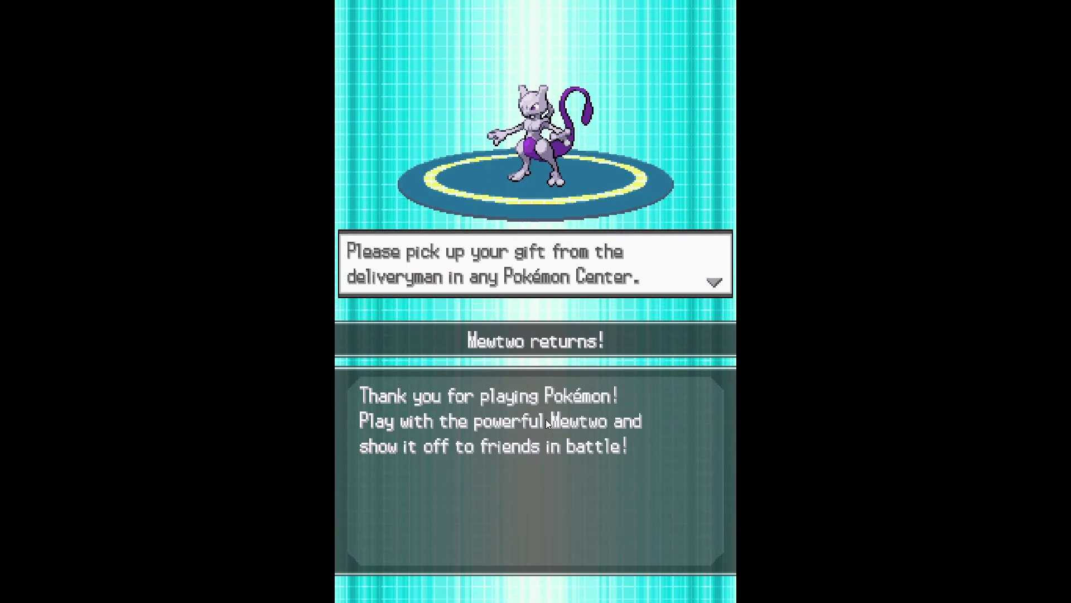
{"action": "key", "text": "x"}
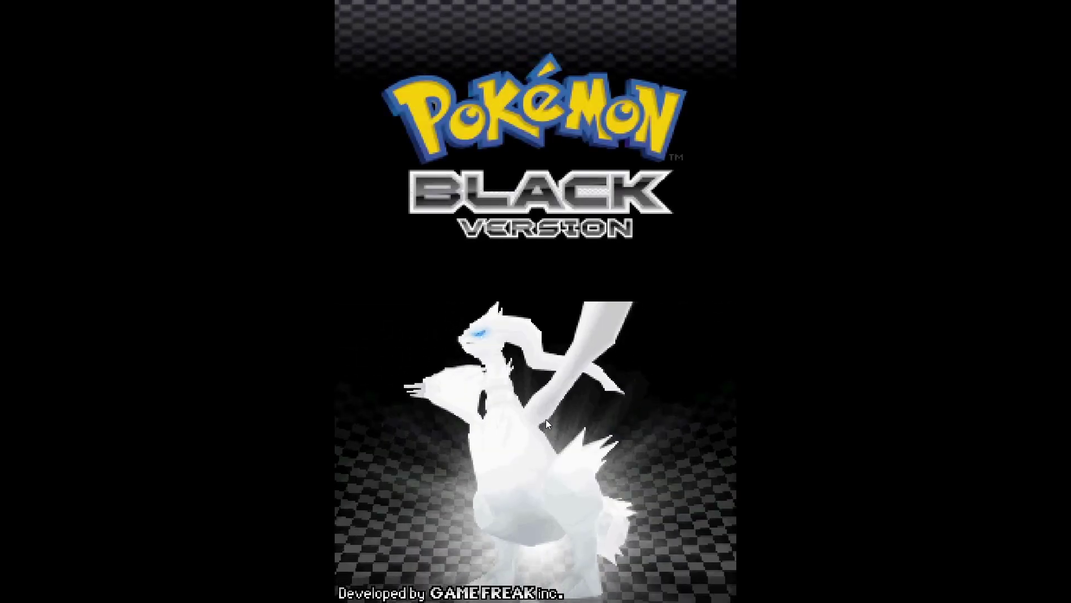
- Continue past the Pokémon Black title screen with Start
{"action": "key", "text": "Return"}
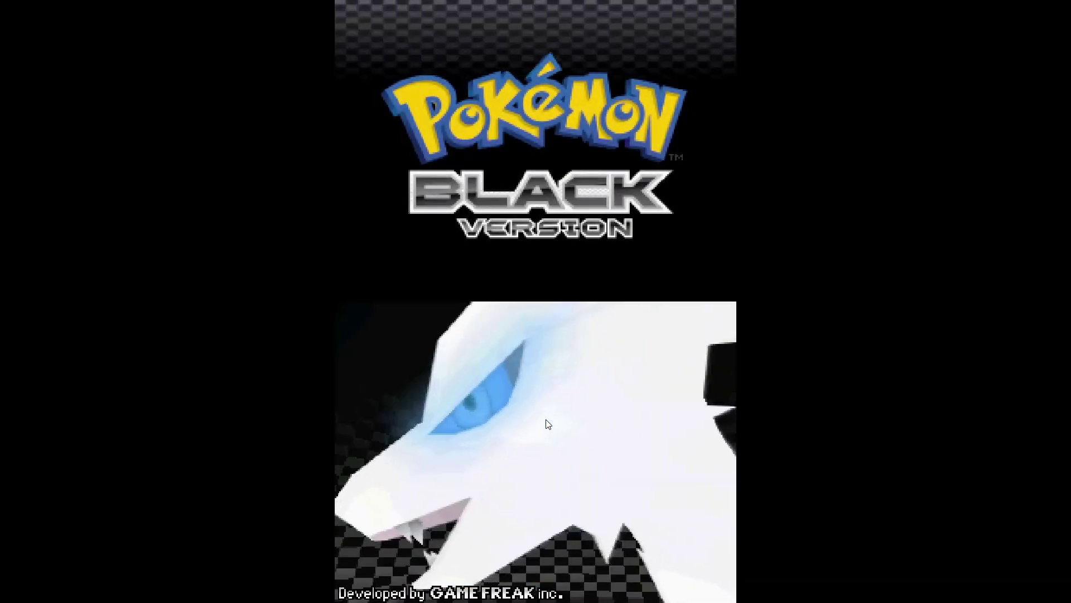